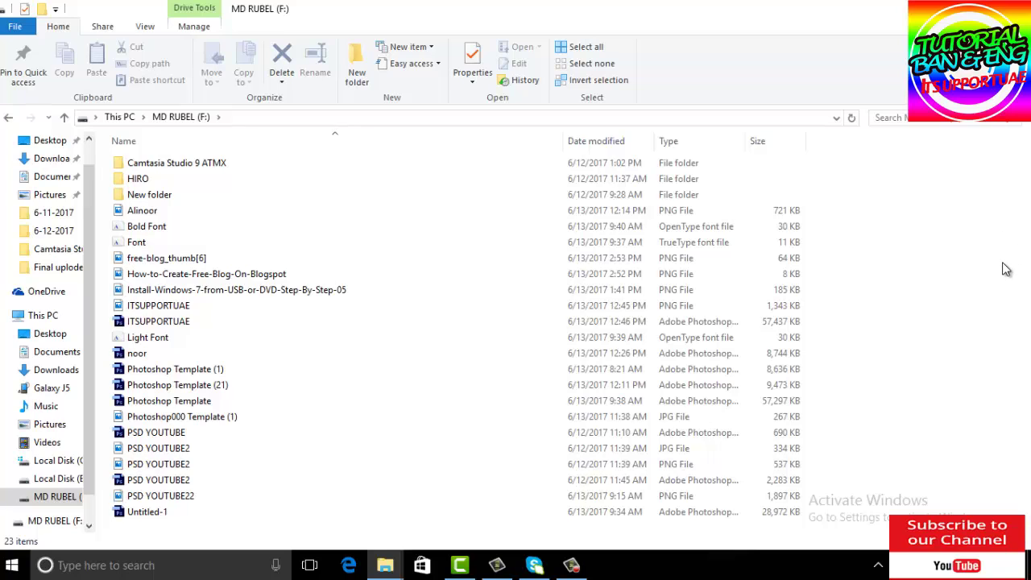
pyautogui.rightClick(974, 294)
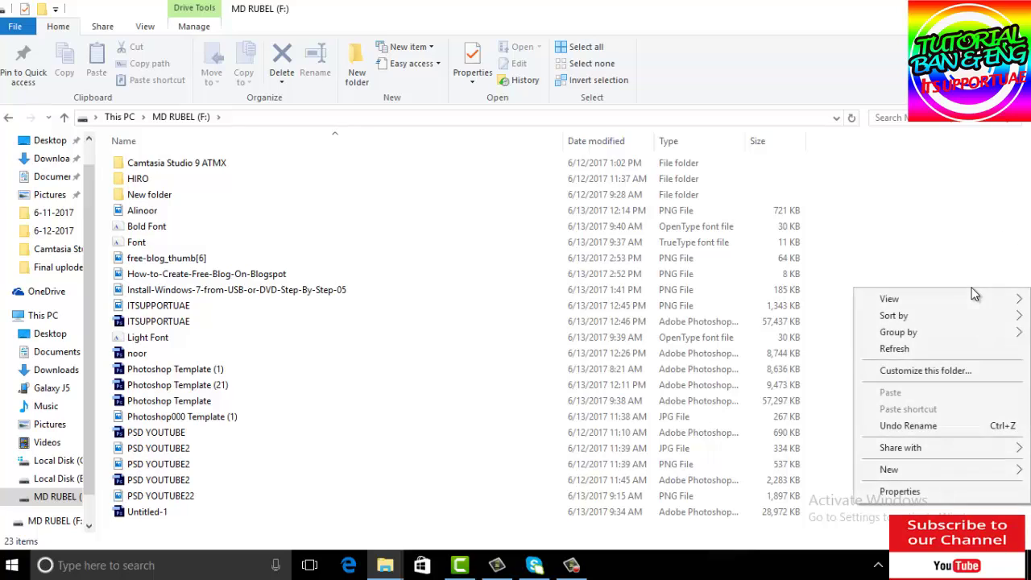
pyautogui.click(925, 348)
pyautogui.rightClick(890, 232)
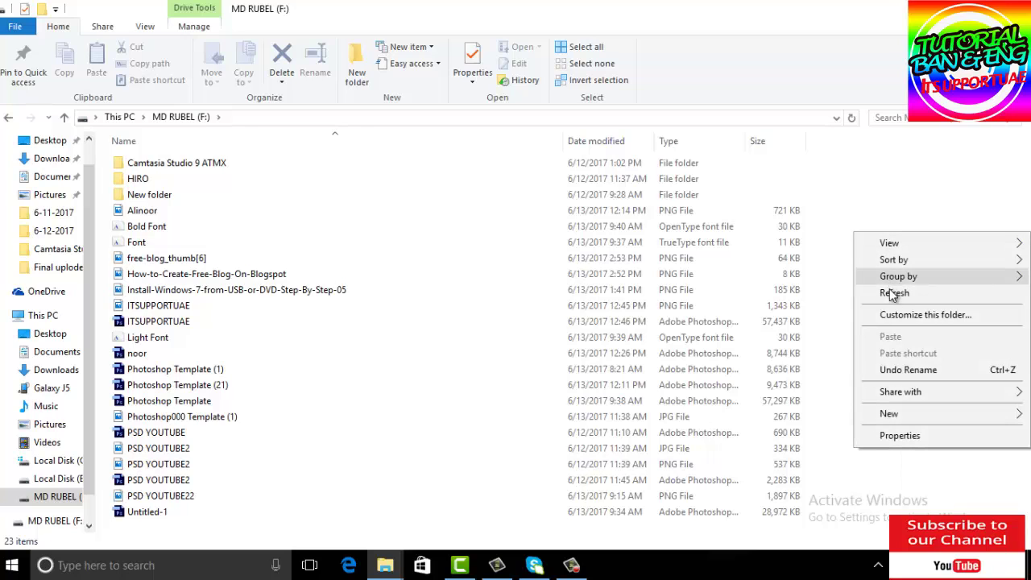
pyautogui.click(890, 291)
pyautogui.rightClick(877, 216)
pyautogui.click(893, 282)
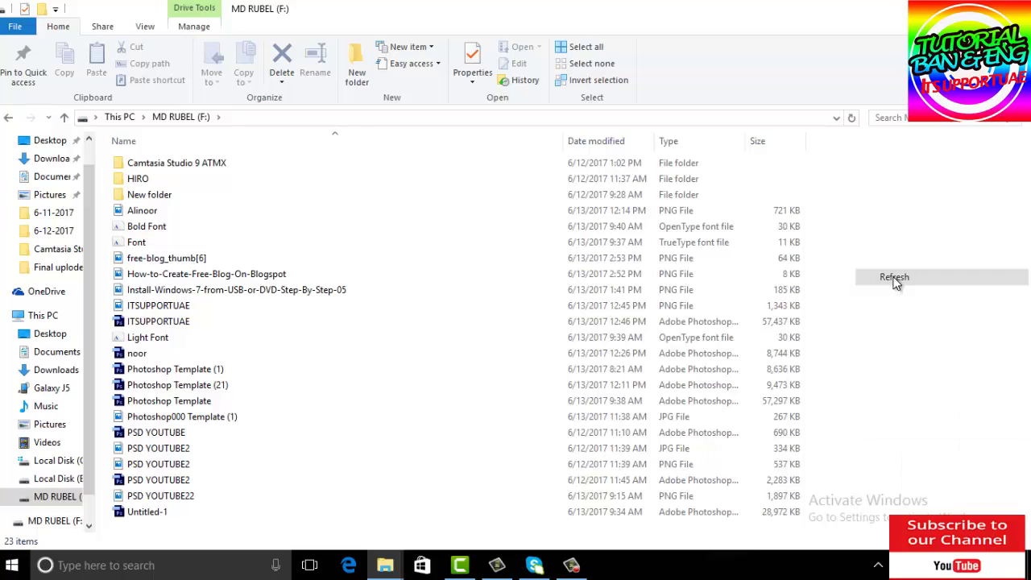
pyautogui.rightClick(888, 220)
pyautogui.click(891, 277)
pyautogui.rightClick(885, 168)
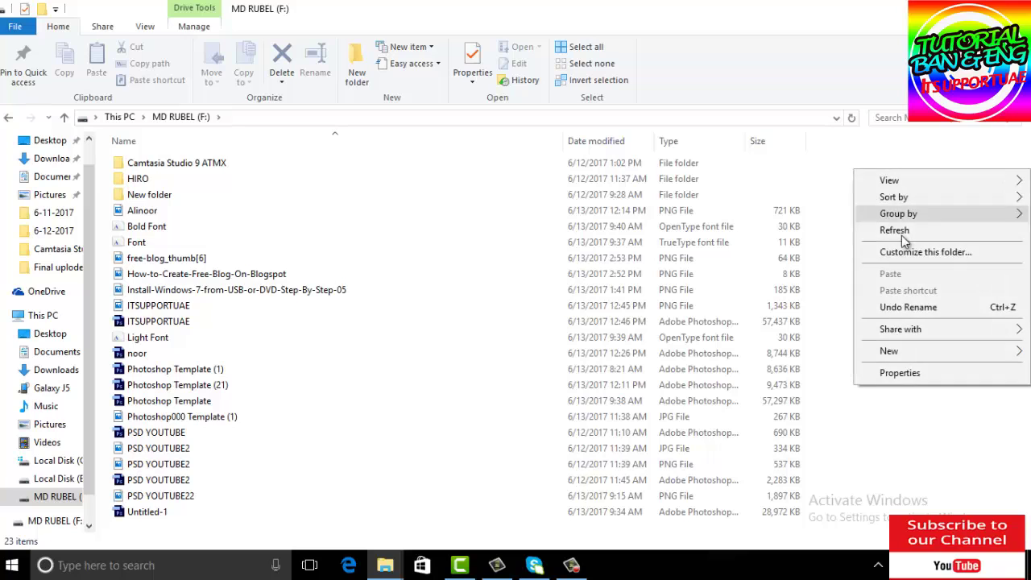
pyautogui.click(903, 232)
pyautogui.rightClick(898, 192)
pyautogui.click(895, 251)
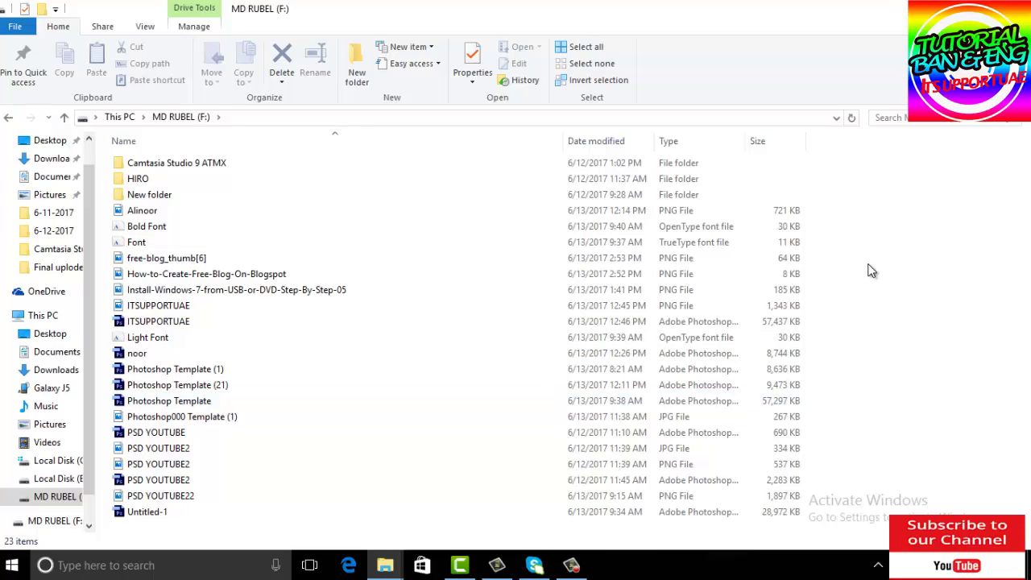
pyautogui.rightClick(870, 230)
pyautogui.click(881, 289)
pyautogui.rightClick(878, 234)
pyautogui.click(883, 293)
pyautogui.rightClick(898, 218)
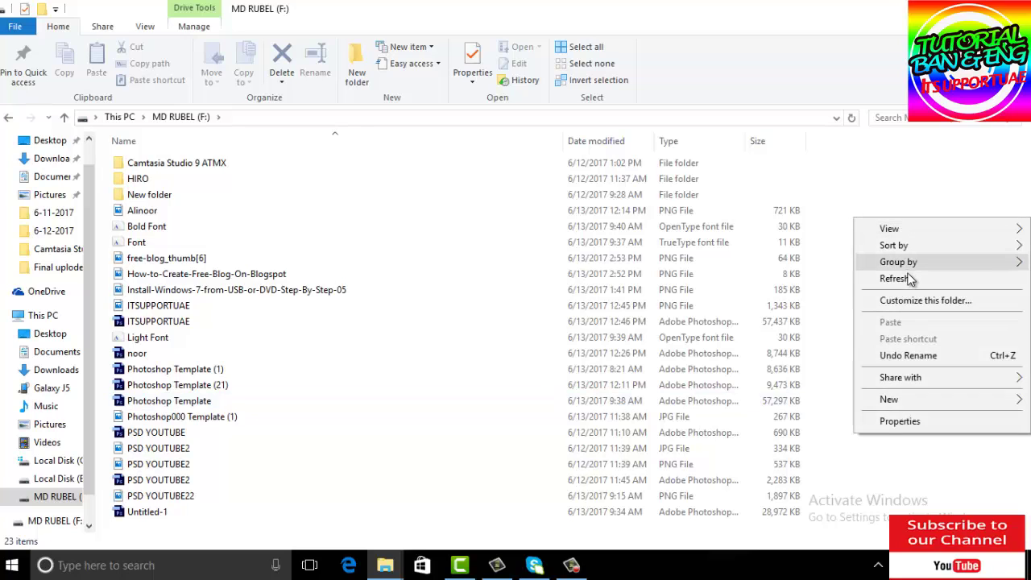
pyautogui.click(905, 276)
pyautogui.rightClick(903, 229)
pyautogui.click(919, 292)
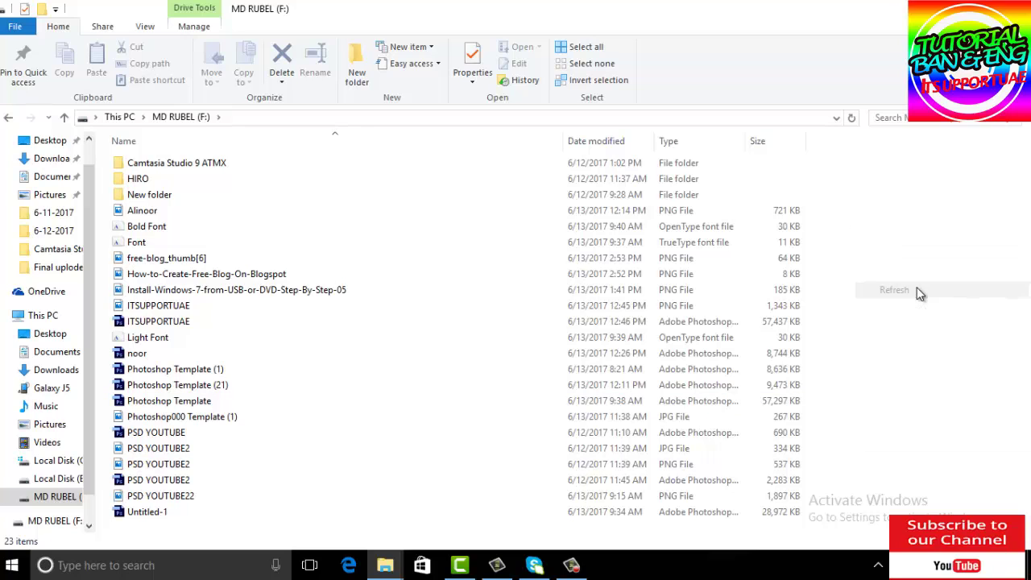
pyautogui.rightClick(908, 229)
pyautogui.click(913, 282)
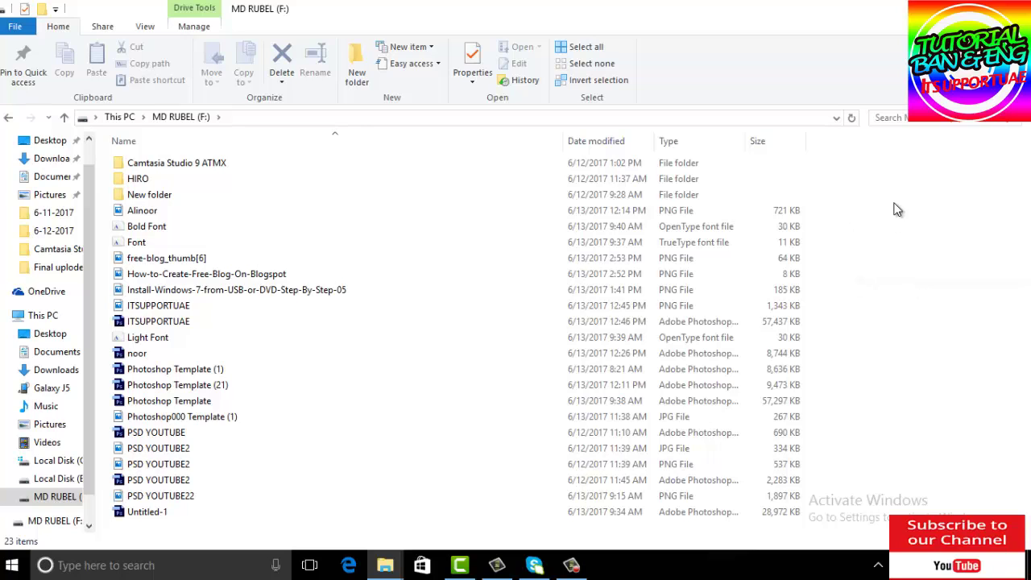
pyautogui.rightClick(895, 203)
pyautogui.click(895, 265)
pyautogui.rightClick(897, 183)
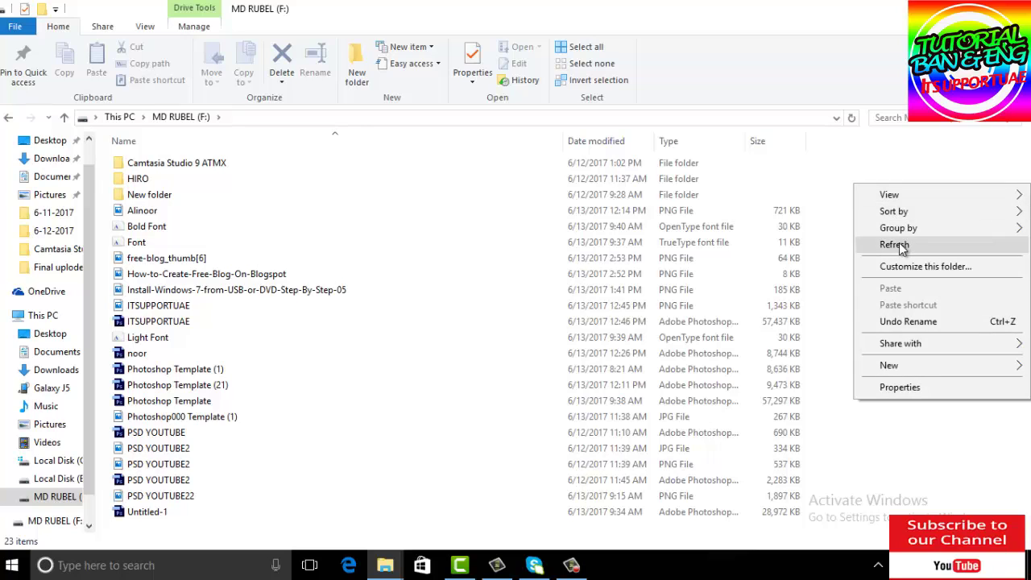
pyautogui.click(900, 245)
pyautogui.rightClick(904, 201)
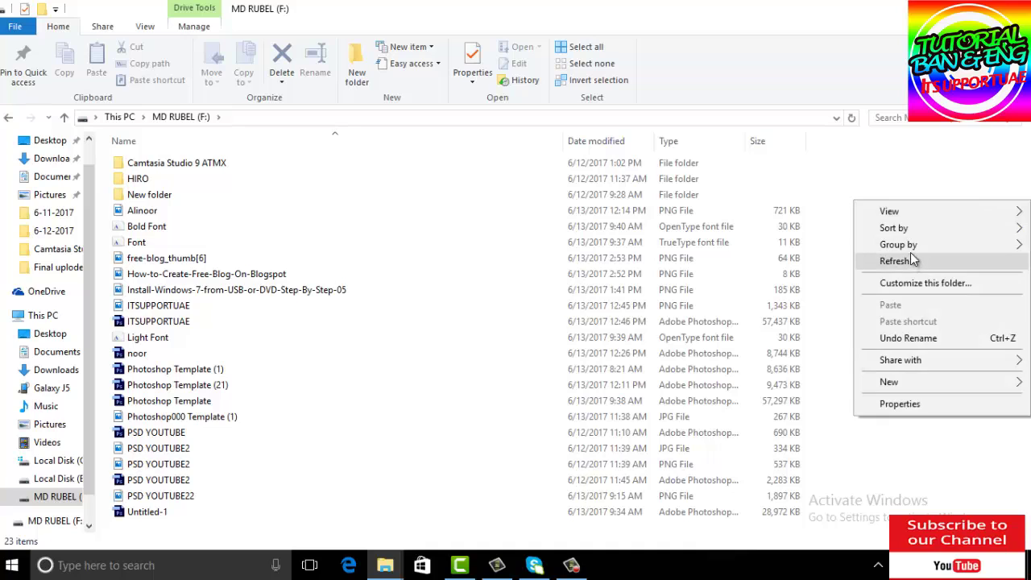
pyautogui.click(909, 261)
pyautogui.rightClick(904, 206)
pyautogui.click(901, 260)
pyautogui.rightClick(903, 223)
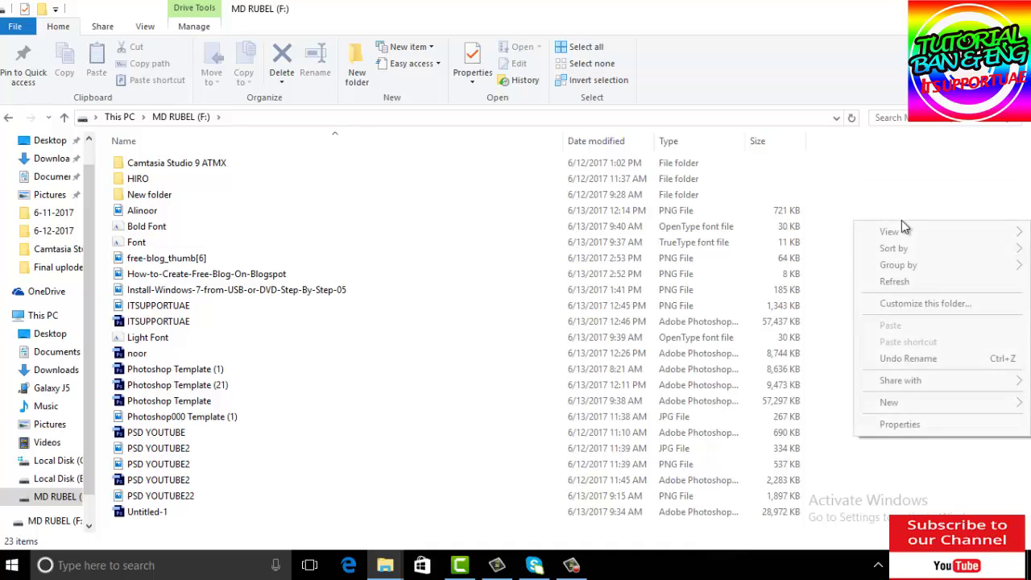
pyautogui.click(907, 280)
pyautogui.rightClick(909, 227)
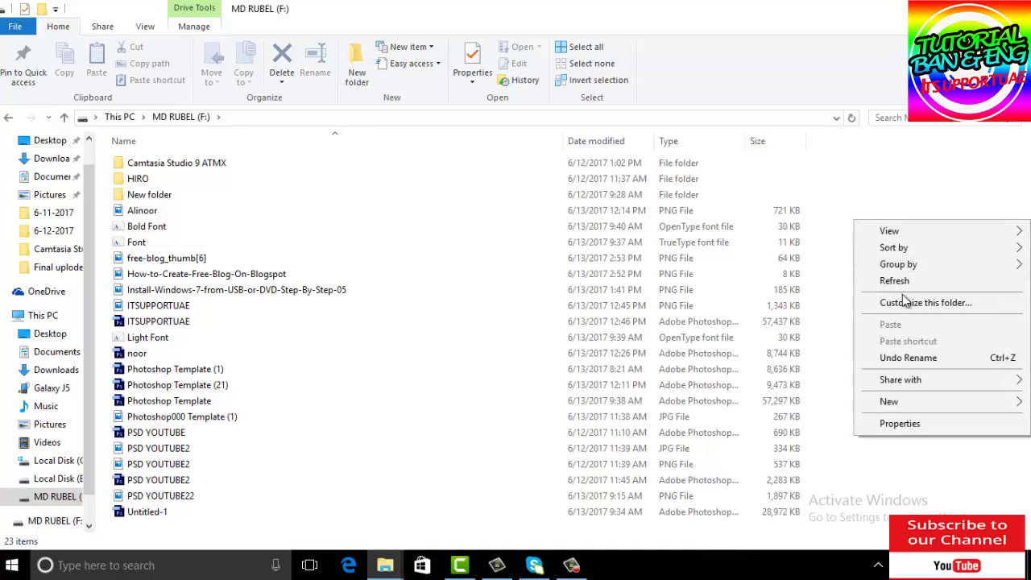
pyautogui.click(900, 280)
pyautogui.rightClick(900, 223)
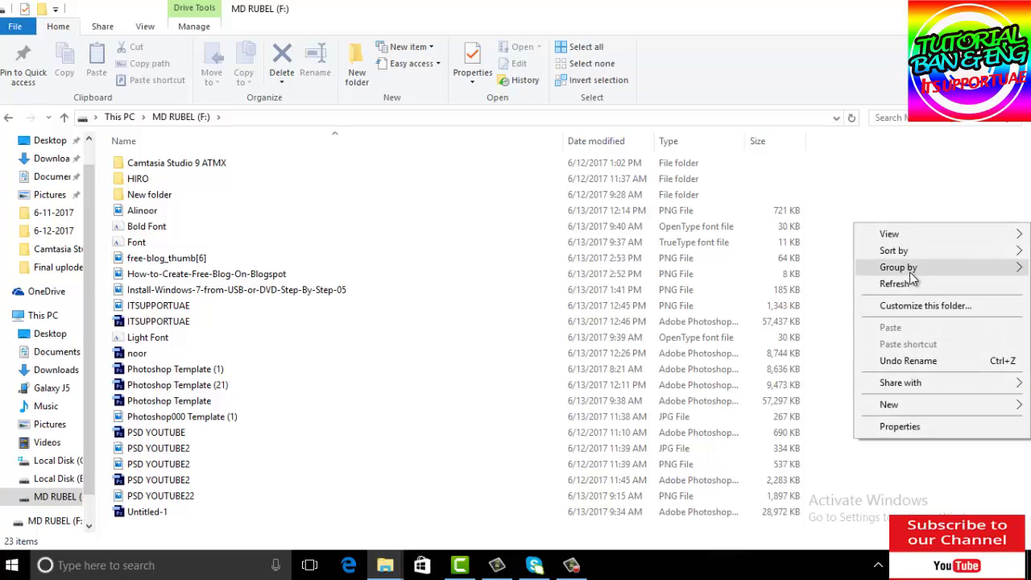
pyautogui.click(906, 280)
pyautogui.rightClick(907, 223)
pyautogui.click(910, 281)
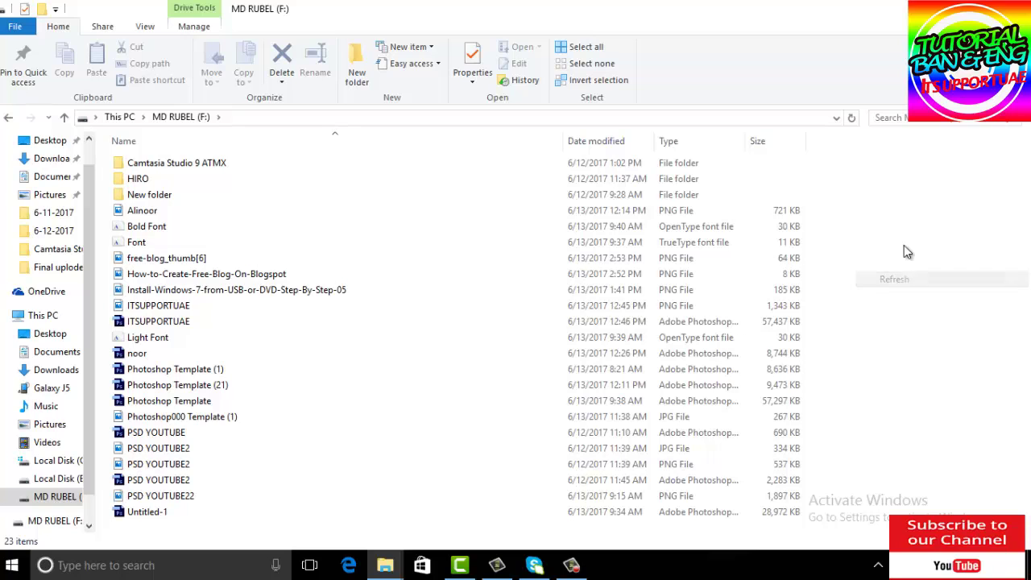
pyautogui.rightClick(900, 217)
pyautogui.click(902, 272)
pyautogui.rightClick(901, 226)
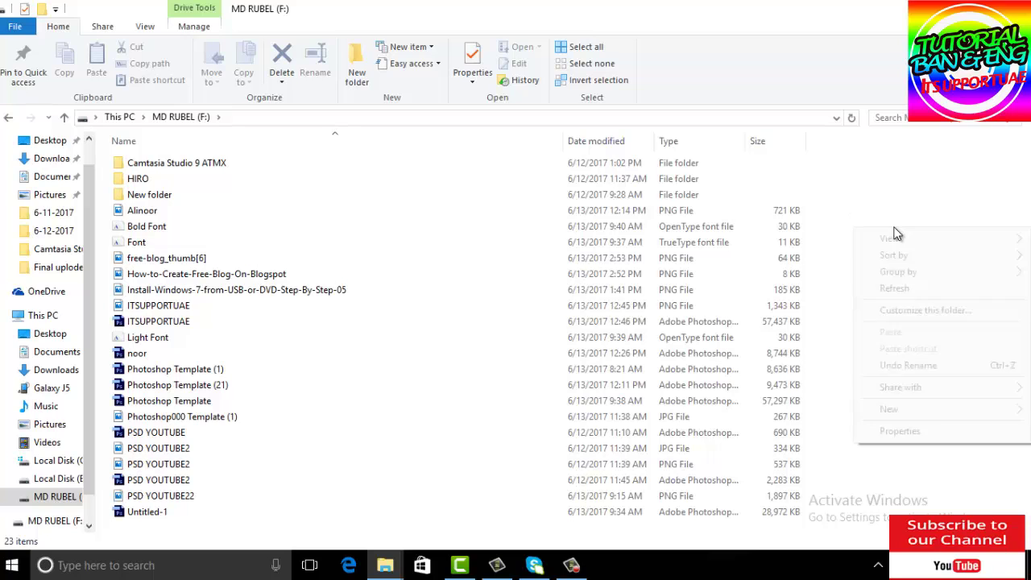
pyautogui.click(904, 290)
pyautogui.rightClick(913, 256)
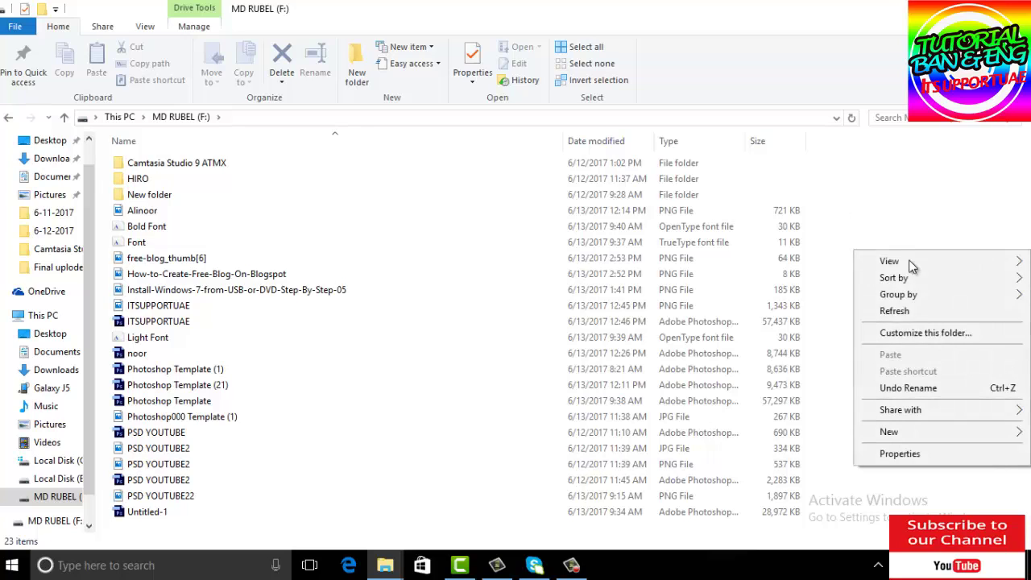
pyautogui.click(910, 313)
pyautogui.rightClick(909, 216)
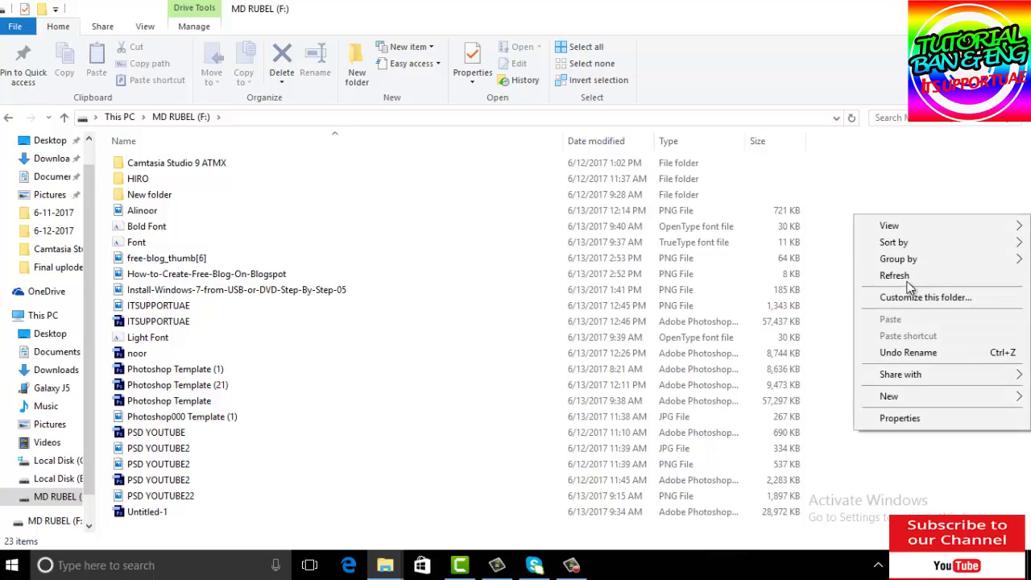
pyautogui.click(908, 278)
pyautogui.rightClick(913, 228)
pyautogui.click(911, 292)
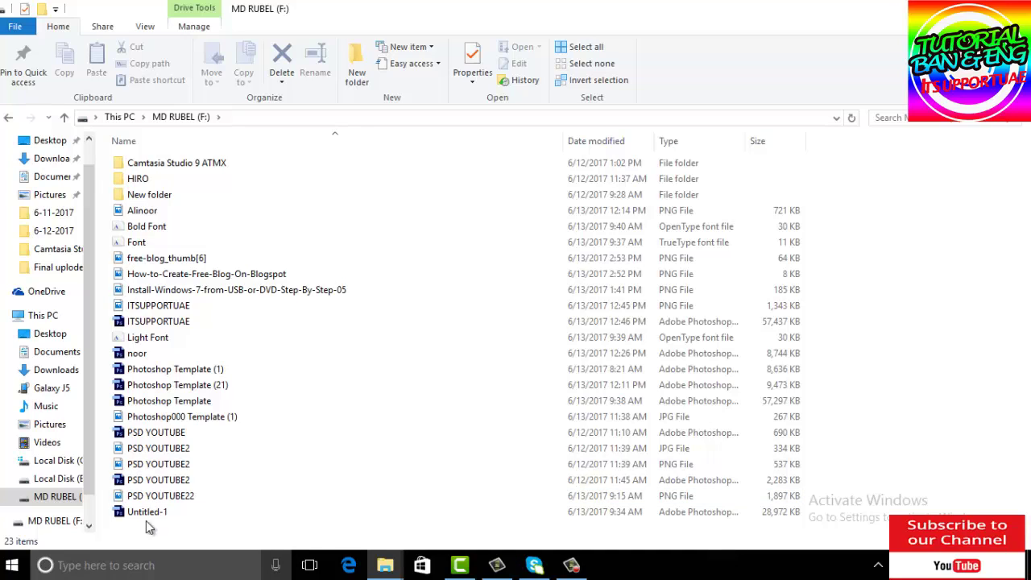
# Import "Bangla new song .reshmi churi - YouTube" from New folder on drive F: into Camtasia's media bin and maximize the editor
pyautogui.doubleClick(145, 198)
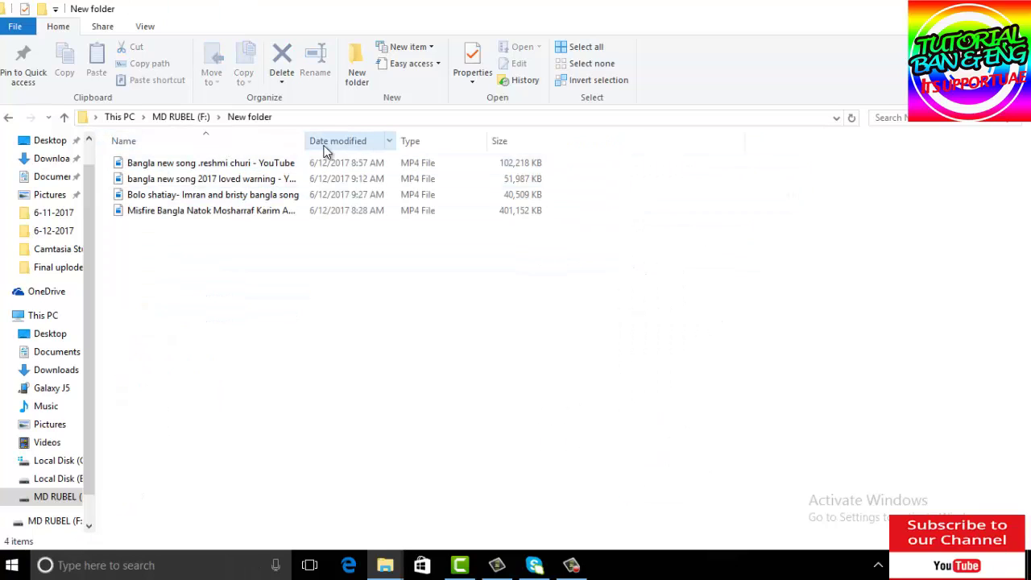
pyautogui.doubleClick(306, 147)
pyautogui.click(256, 179)
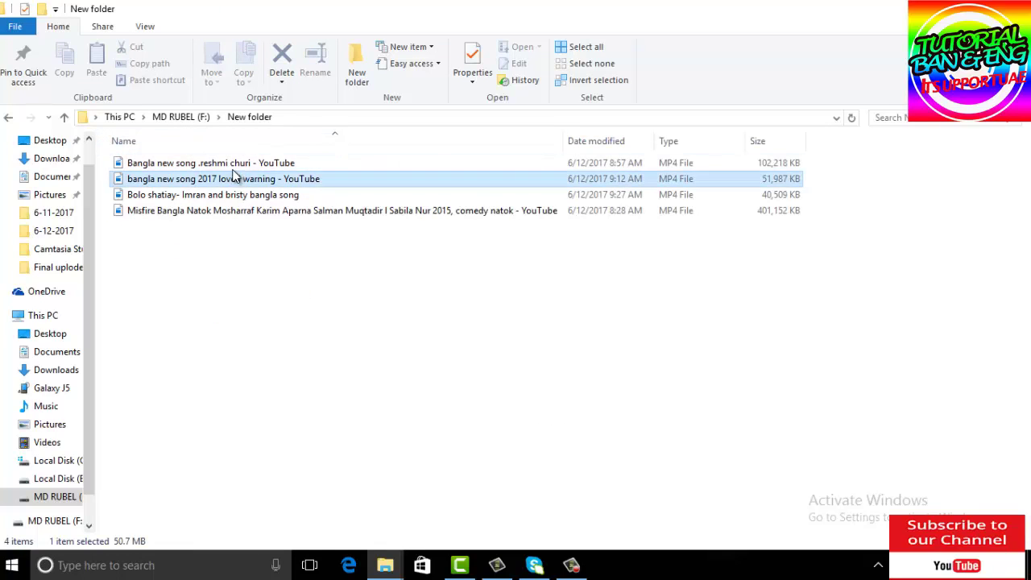
pyautogui.click(246, 164)
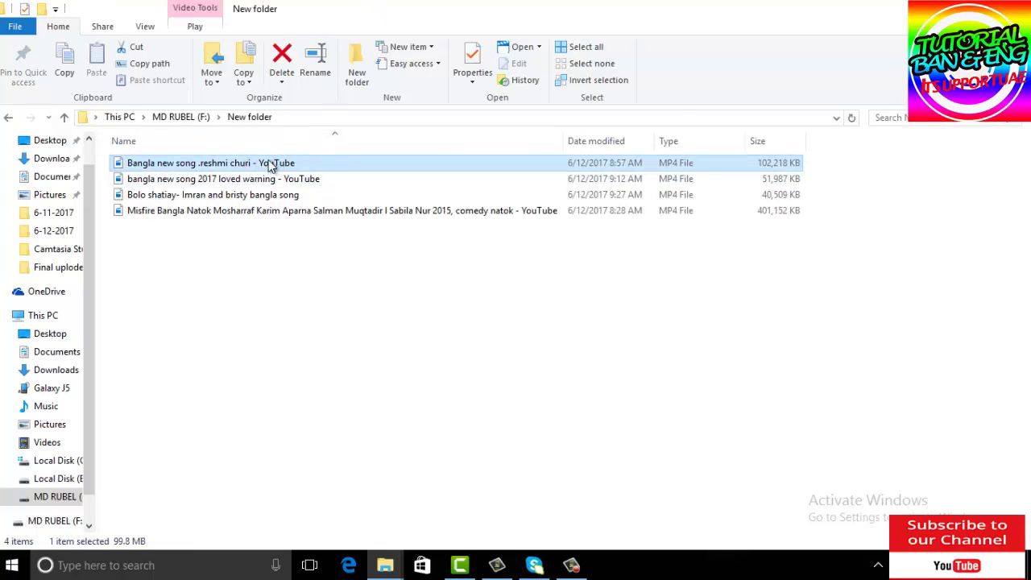
pyautogui.moveTo(252, 164); pyautogui.dragTo(449, 181)
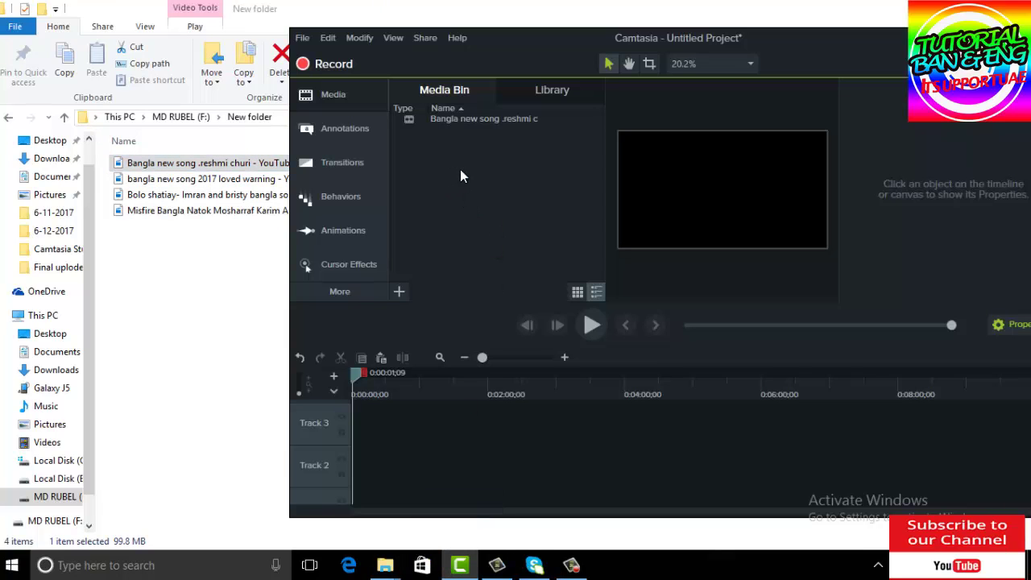
pyautogui.doubleClick(551, 39)
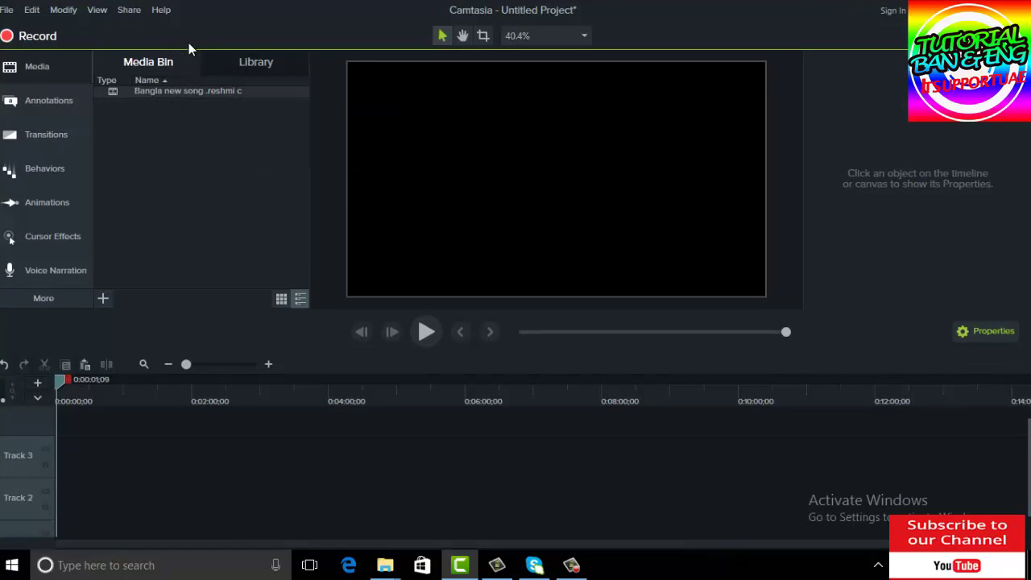
# Place all clips of the library's Animated Backgrounds folder on the timeline
pyautogui.click(258, 65)
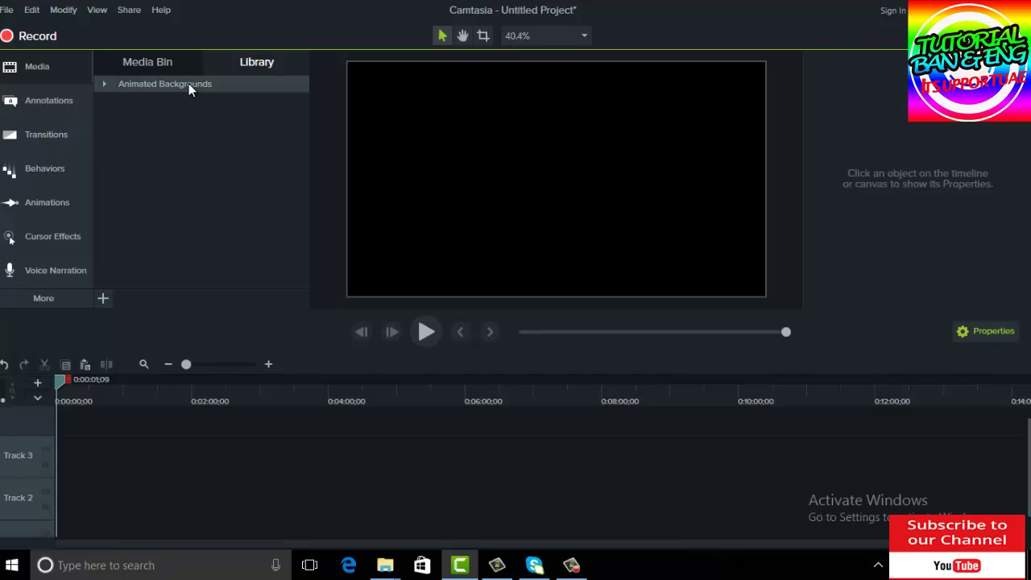
pyautogui.moveTo(172, 119); pyautogui.dragTo(146, 344)
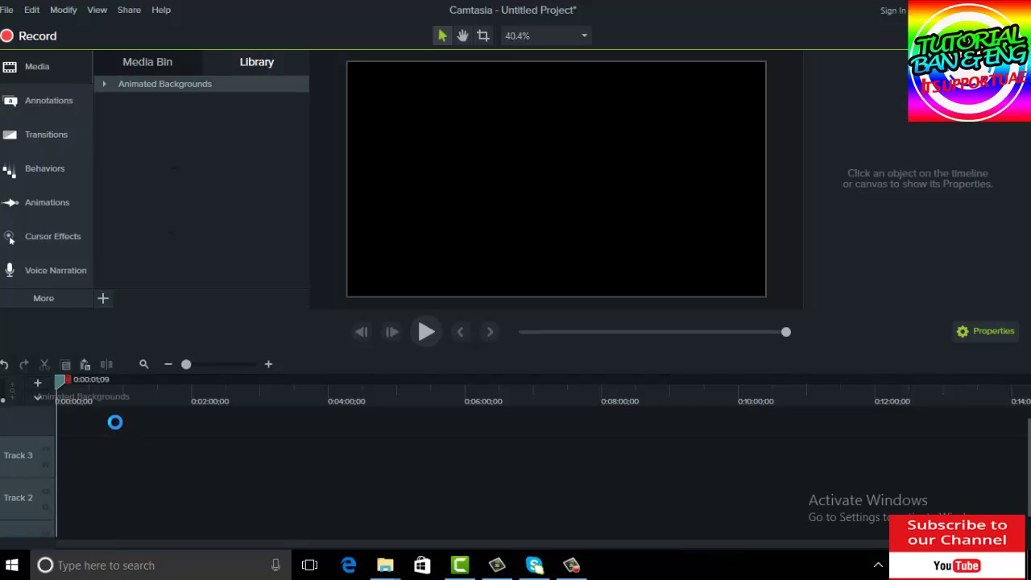
pyautogui.moveTo(119, 431); pyautogui.dragTo(120, 429)
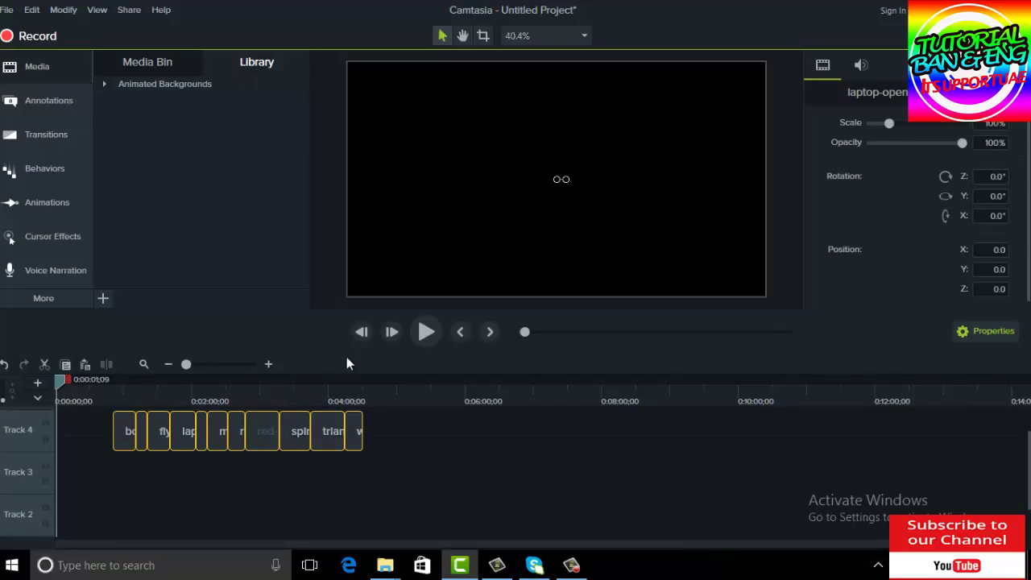
# Delete all the animated background clips from the timeline
pyautogui.click(409, 424)
pyautogui.hotkey('ctrl', 'a')
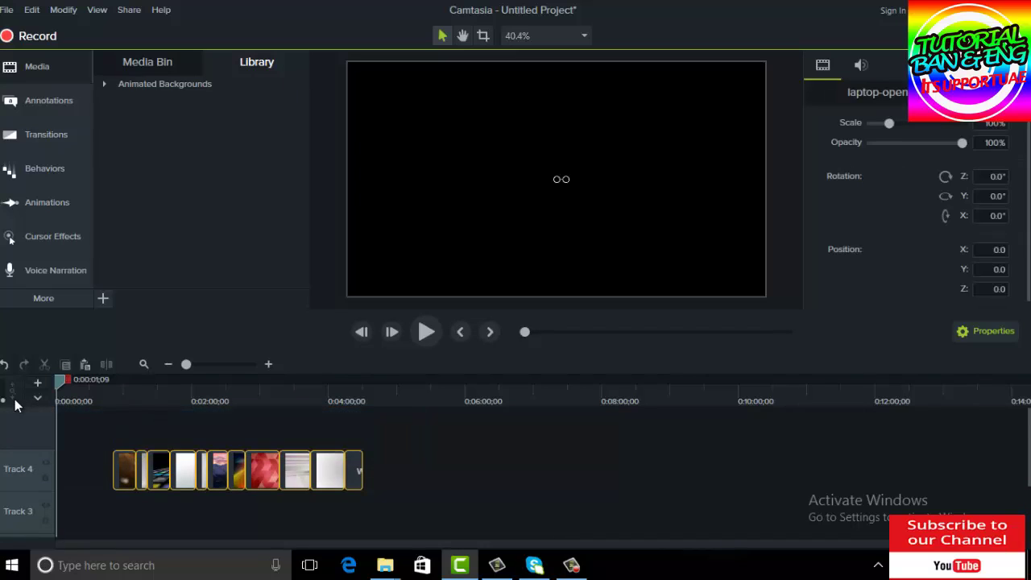
pyautogui.moveTo(444, 475); pyautogui.dragTo(107, 483)
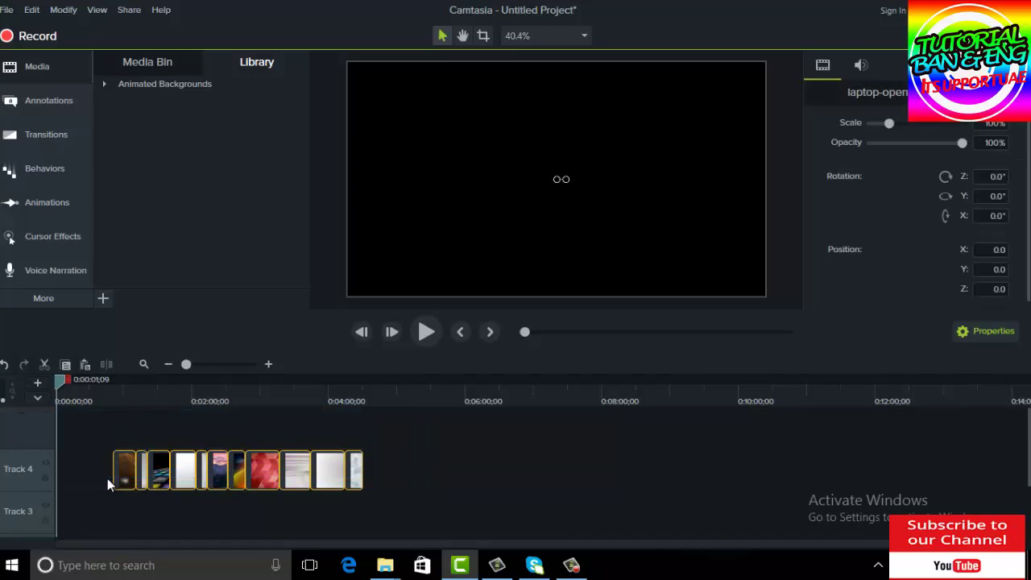
pyautogui.press('Delete')
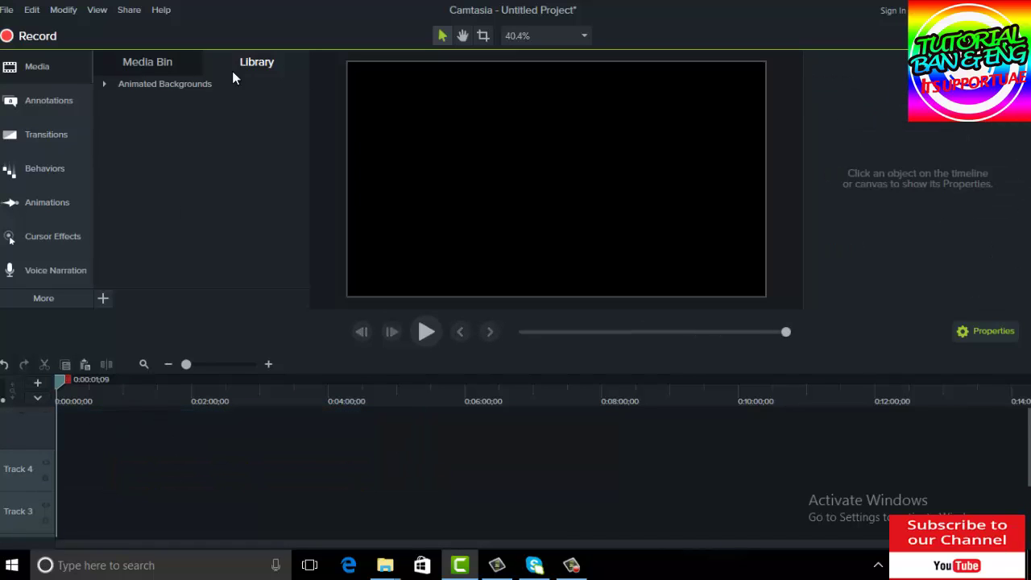
# Remove every Animated Backgrounds clip from the media bin, keeping only the Bangla new song video
pyautogui.click(123, 68)
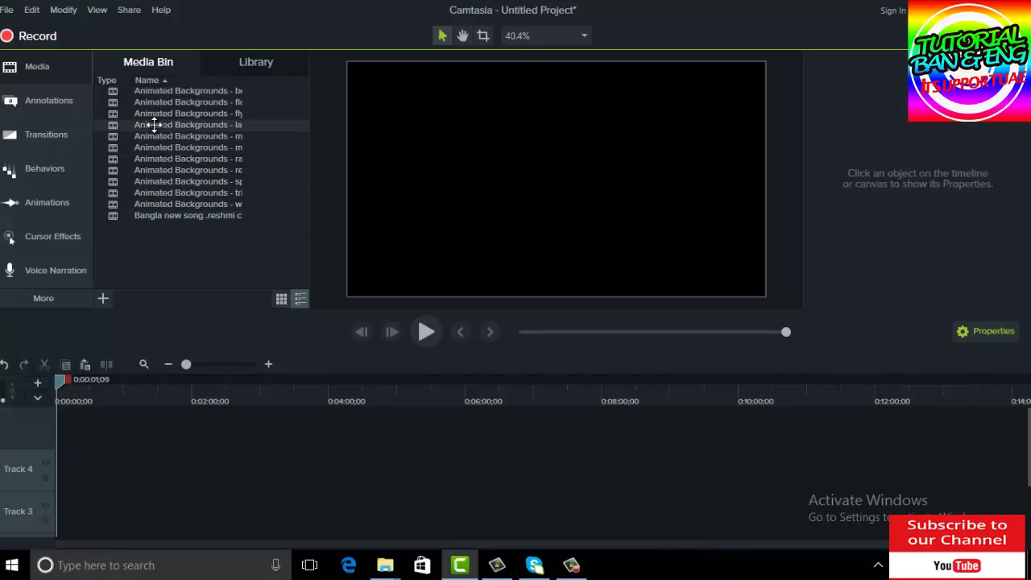
pyautogui.hotkey('ctrl', 'a')
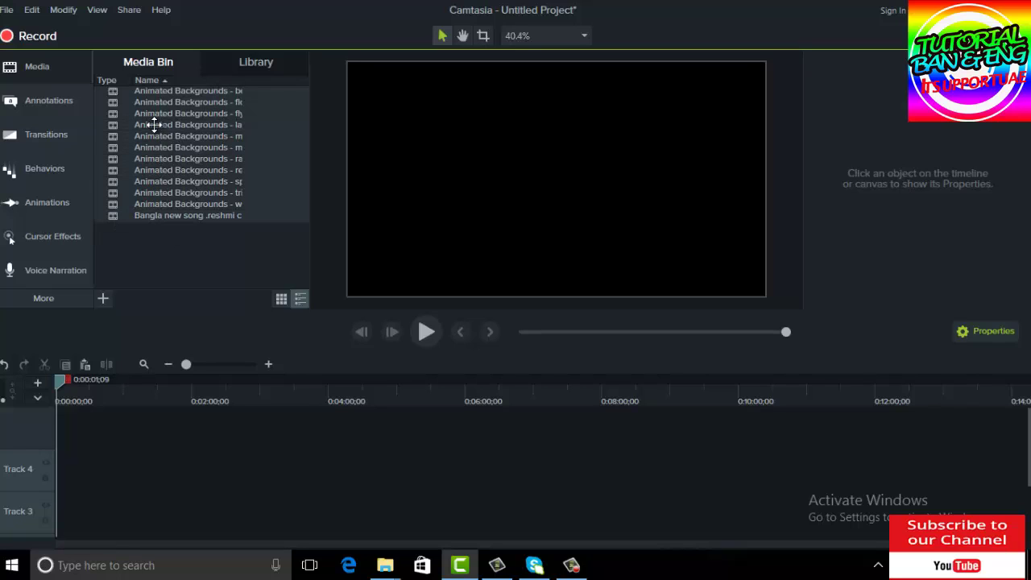
pyautogui.keyDown('ctrl'); pyautogui.click(152, 216); pyautogui.keyUp('ctrl')
pyautogui.press('Delete')
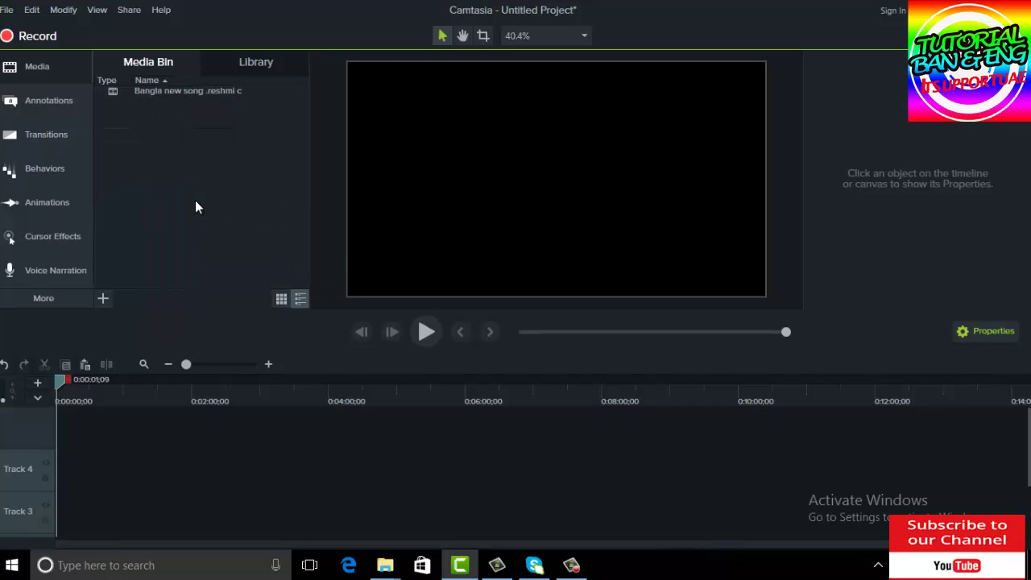
# Place the Bangla new song video at the start of the timeline on Track 5 and preview its opening seconds
pyautogui.moveTo(183, 89); pyautogui.dragTo(58, 411)
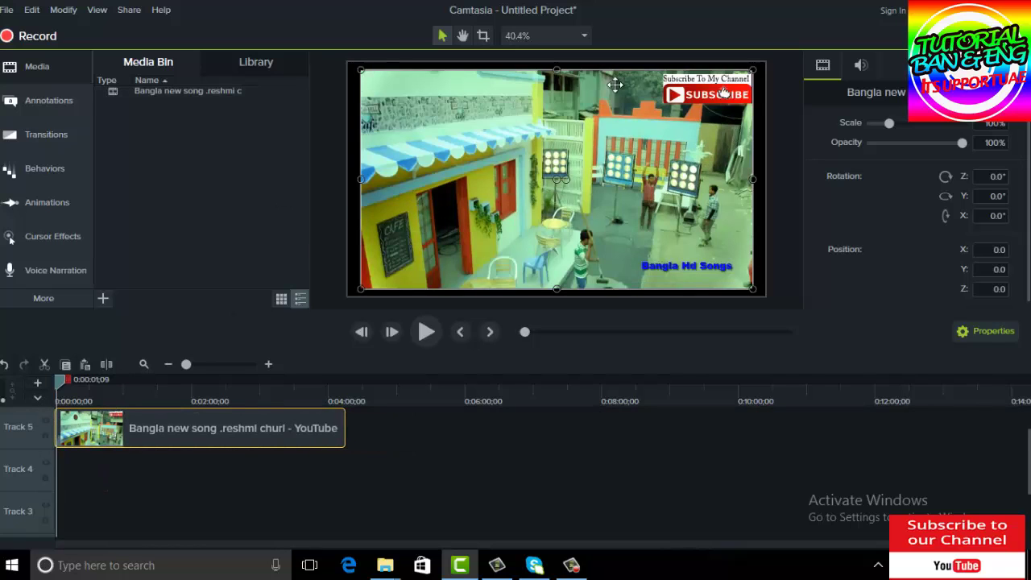
pyautogui.click(424, 335)
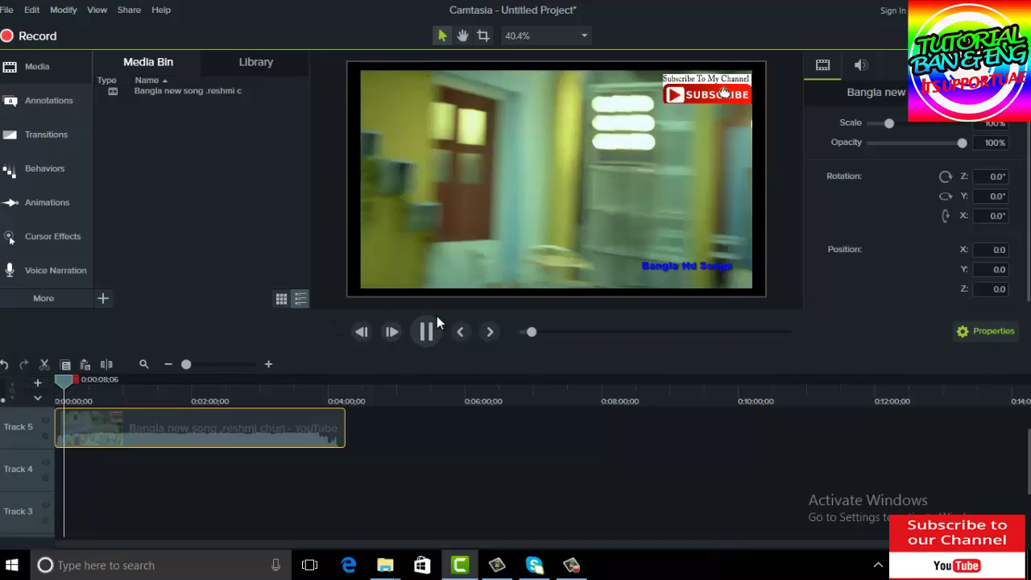
pyautogui.click(427, 331)
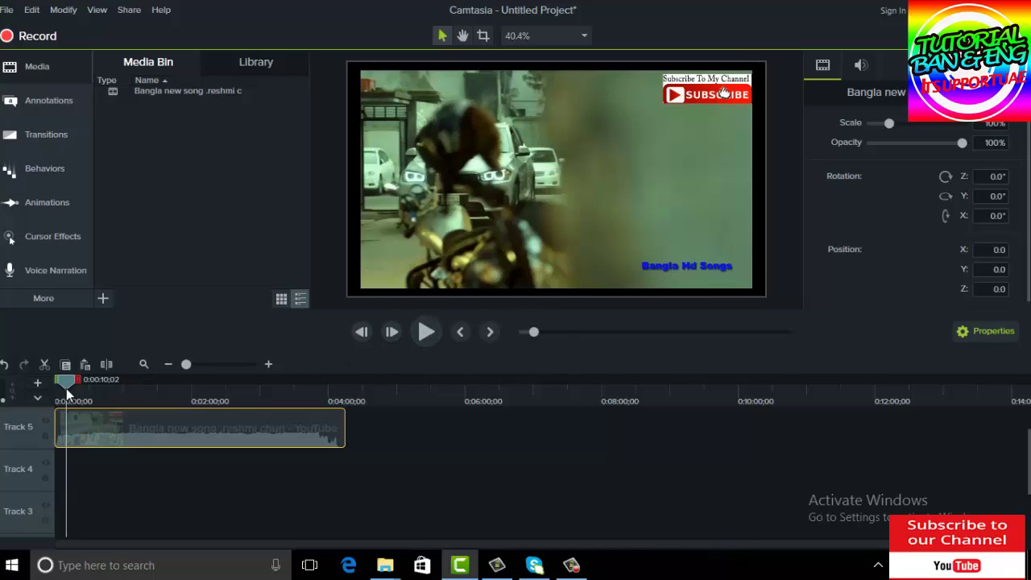
# Return the playhead to the start and shrink the song video on the canvas to about 94% from its upper-left corner
pyautogui.moveTo(66, 389); pyautogui.dragTo(34, 378)
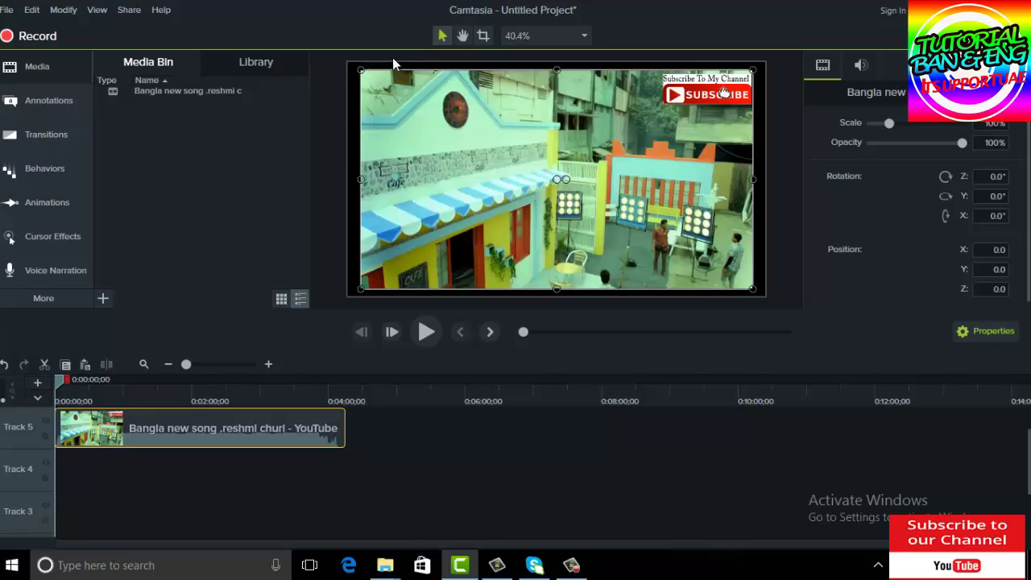
pyautogui.moveTo(361, 70); pyautogui.dragTo(385, 83)
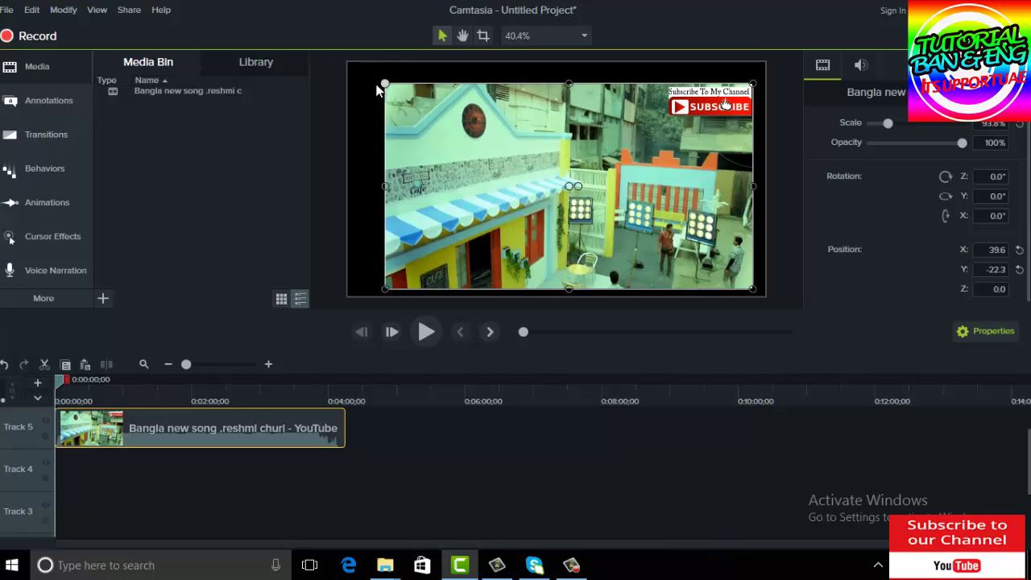
# Open the project settings and change the canvas background color to yellow
pyautogui.click(361, 77)
pyautogui.rightClick(361, 77)
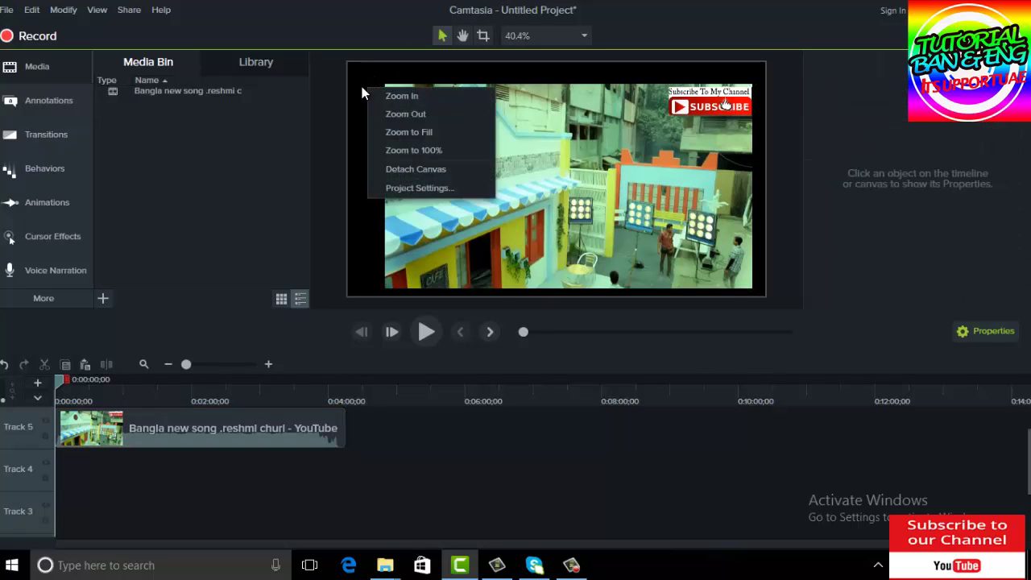
pyautogui.click(357, 83)
pyautogui.rightClick(356, 82)
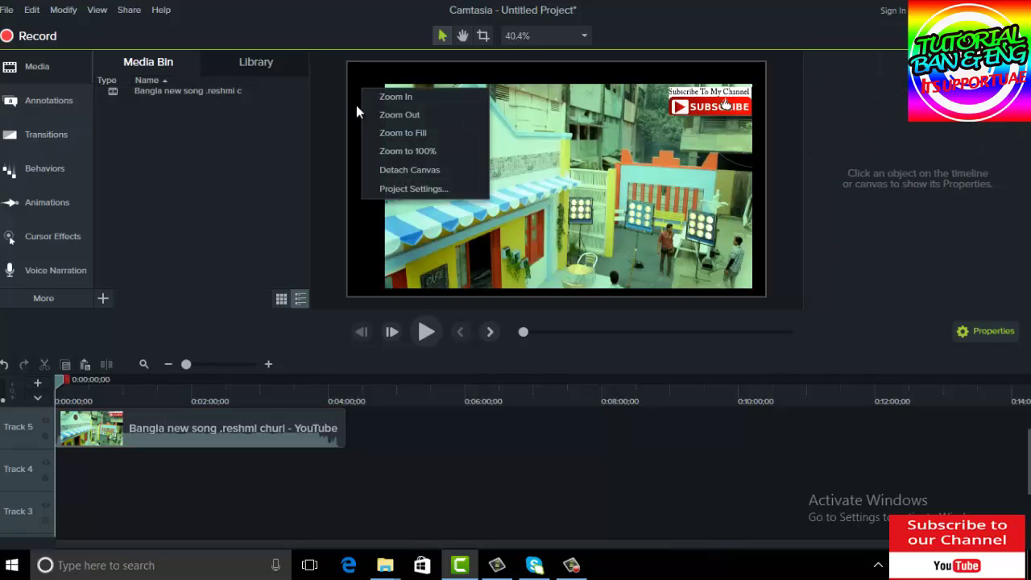
pyautogui.click(378, 190)
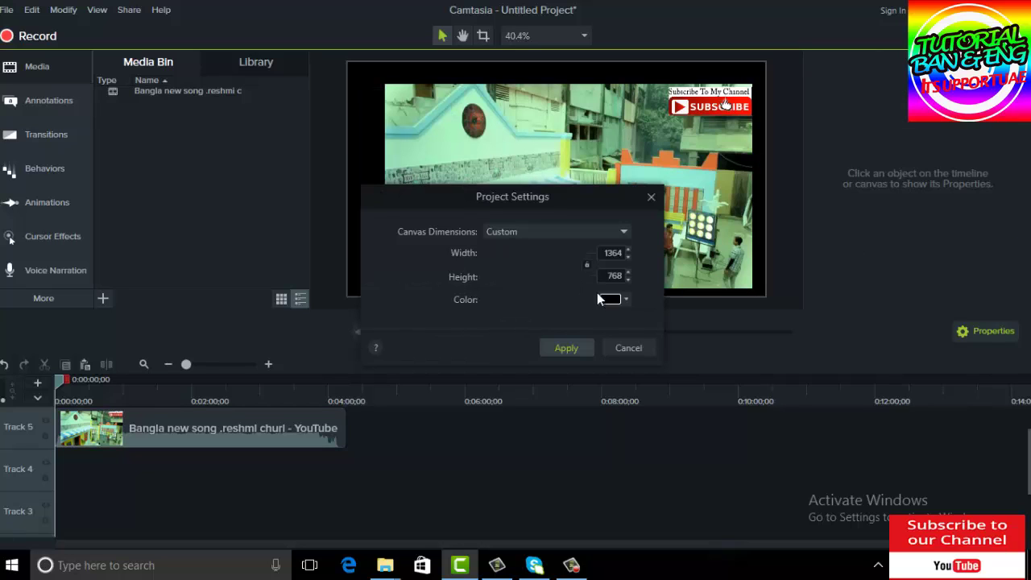
pyautogui.click(626, 300)
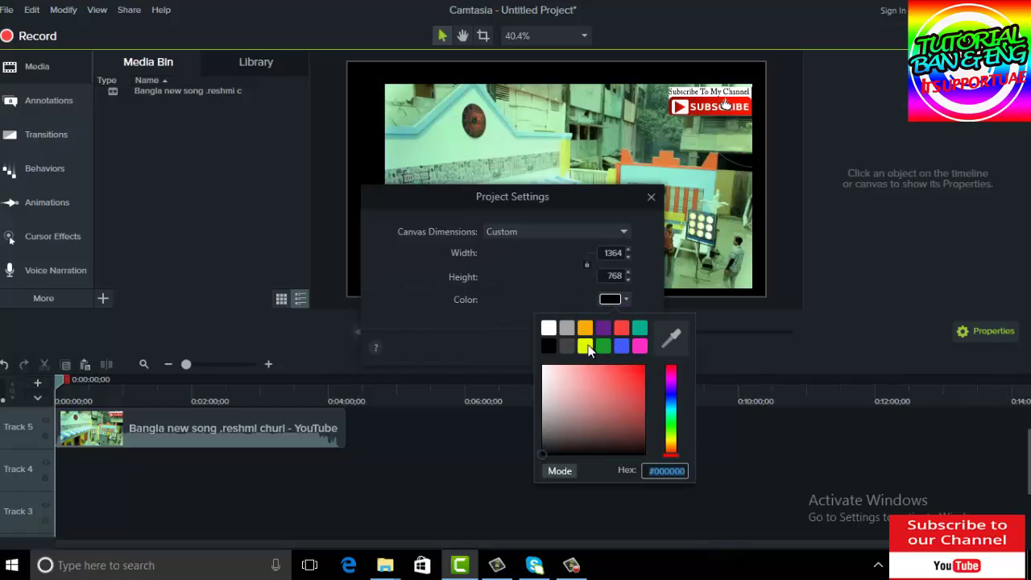
pyautogui.click(587, 345)
pyautogui.click(617, 298)
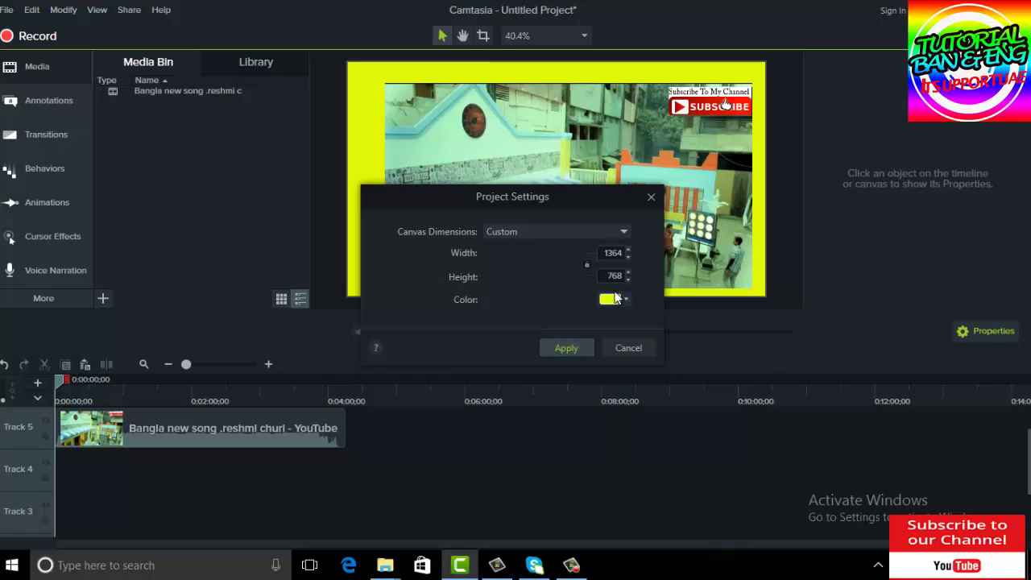
# Set the canvas dimensions to 1080p HD (1920x1080) and apply the project settings
pyautogui.click(600, 237)
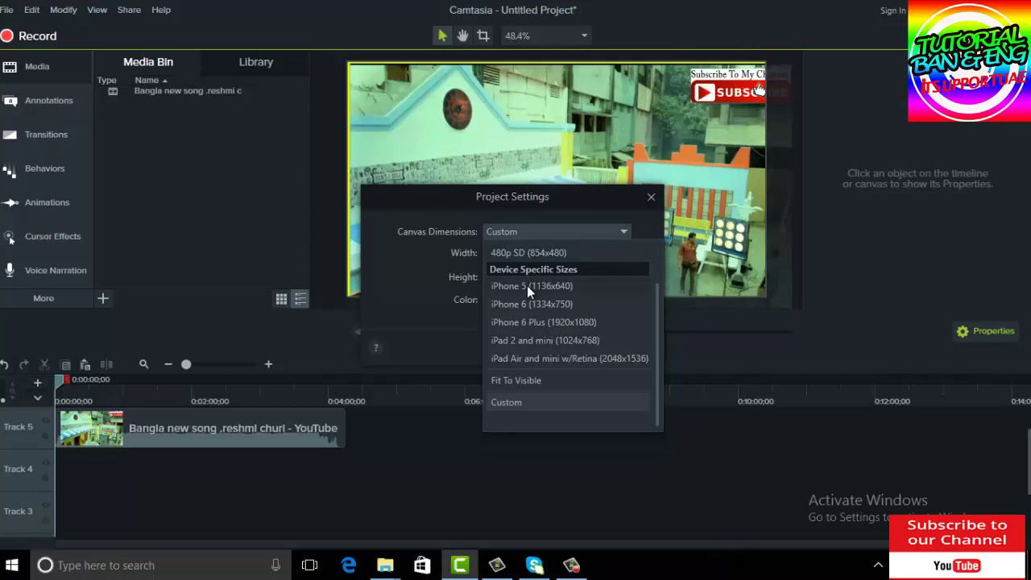
pyautogui.moveTo(656, 284); pyautogui.dragTo(656, 257)
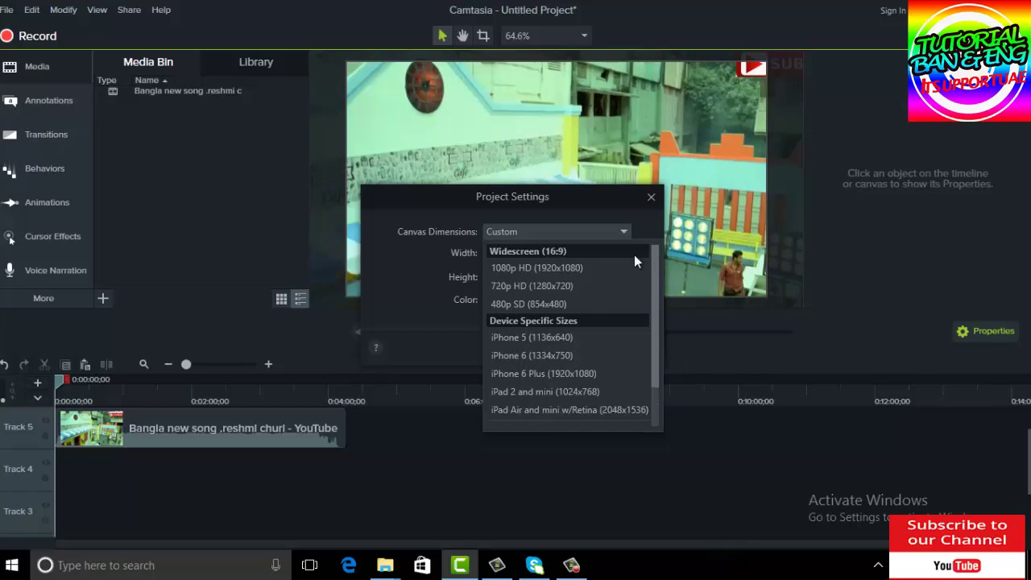
pyautogui.click(589, 260)
pyautogui.click(566, 348)
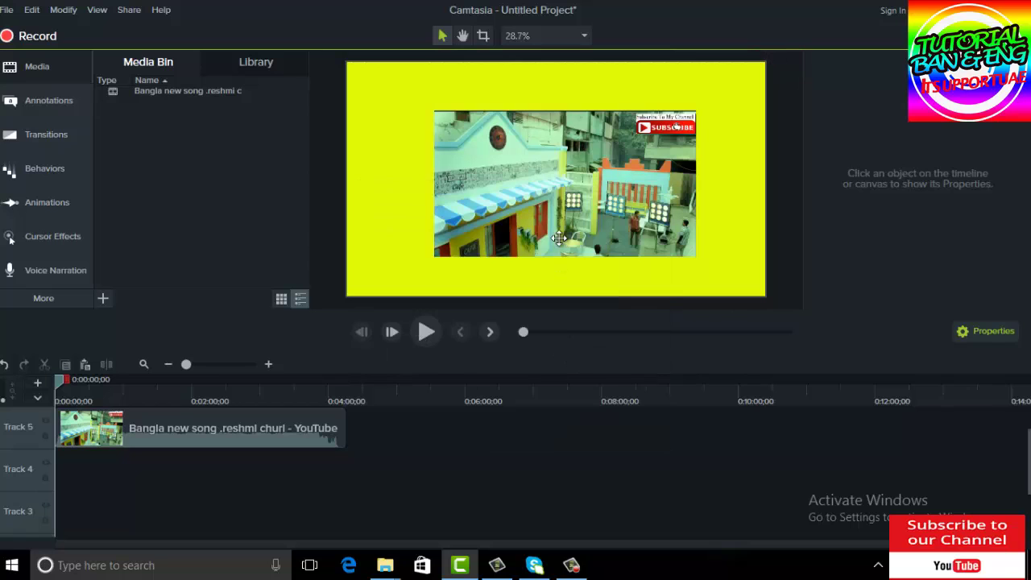
# Enlarge the song video to 150% so that it fills the whole canvas at position 0, 0
pyautogui.click(558, 237)
pyautogui.moveTo(697, 110); pyautogui.dragTo(765, 67)
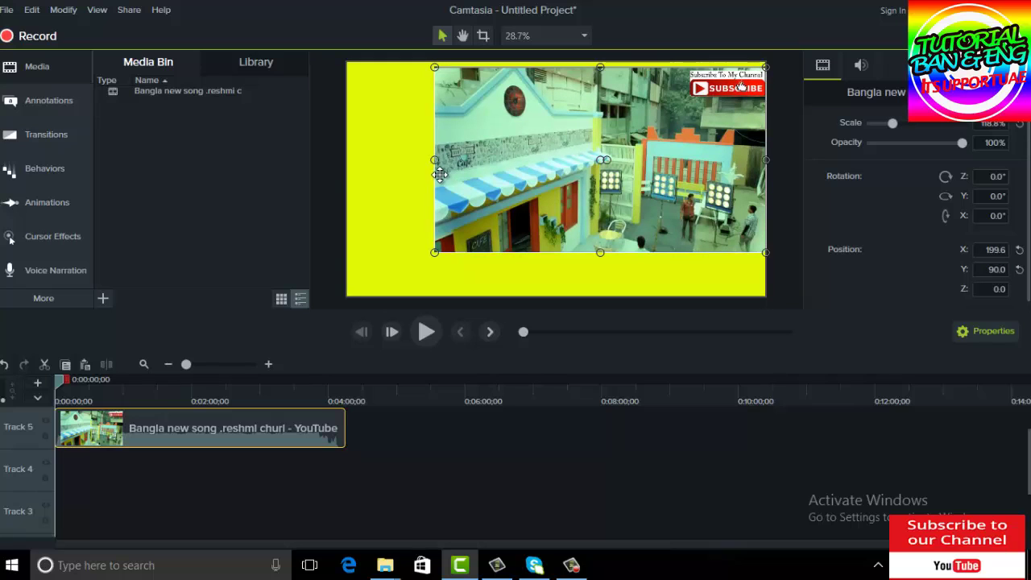
pyautogui.moveTo(435, 161); pyautogui.dragTo(348, 175)
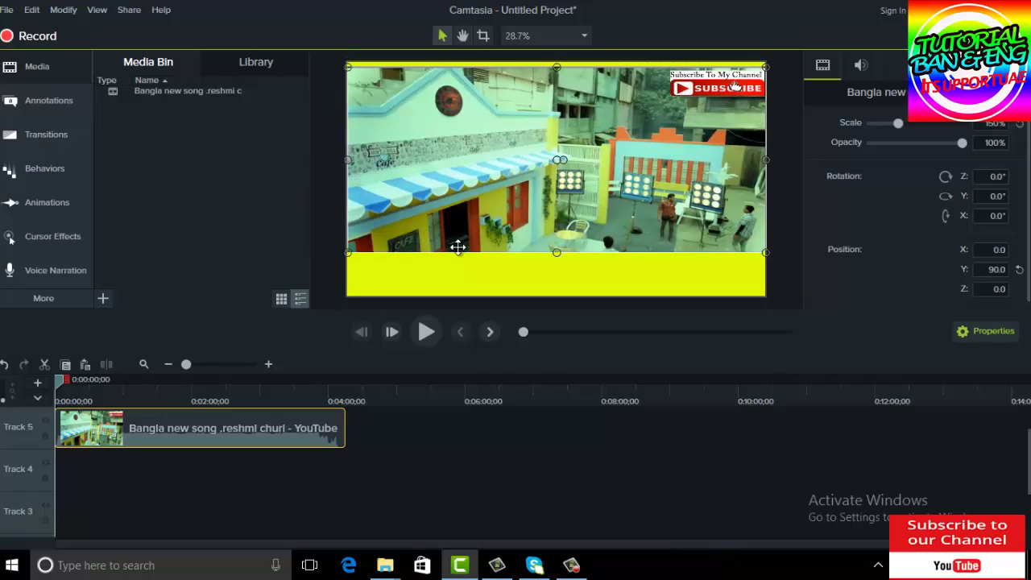
pyautogui.moveTo(557, 253); pyautogui.dragTo(556, 296)
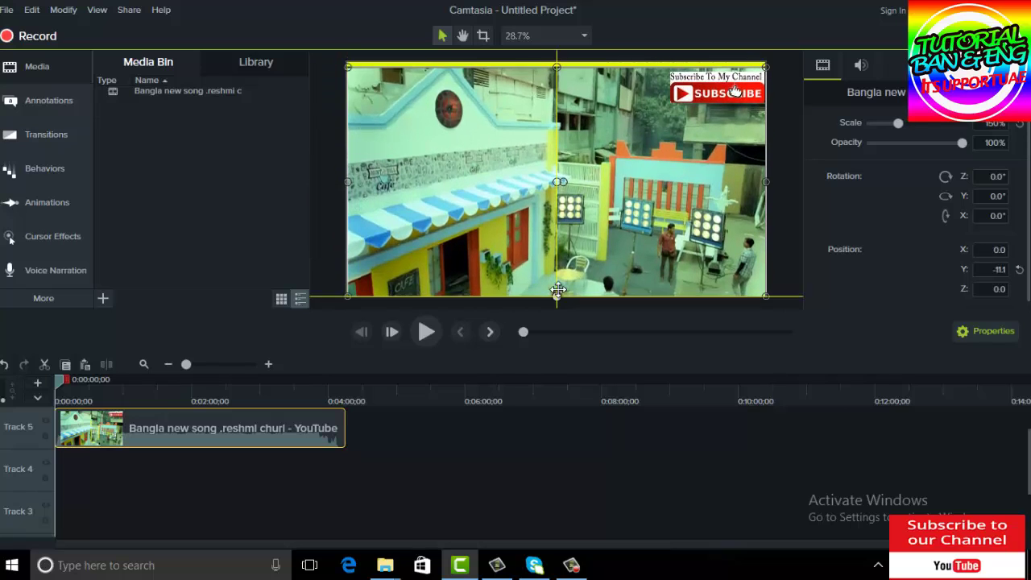
pyautogui.moveTo(556, 67); pyautogui.dragTo(556, 62)
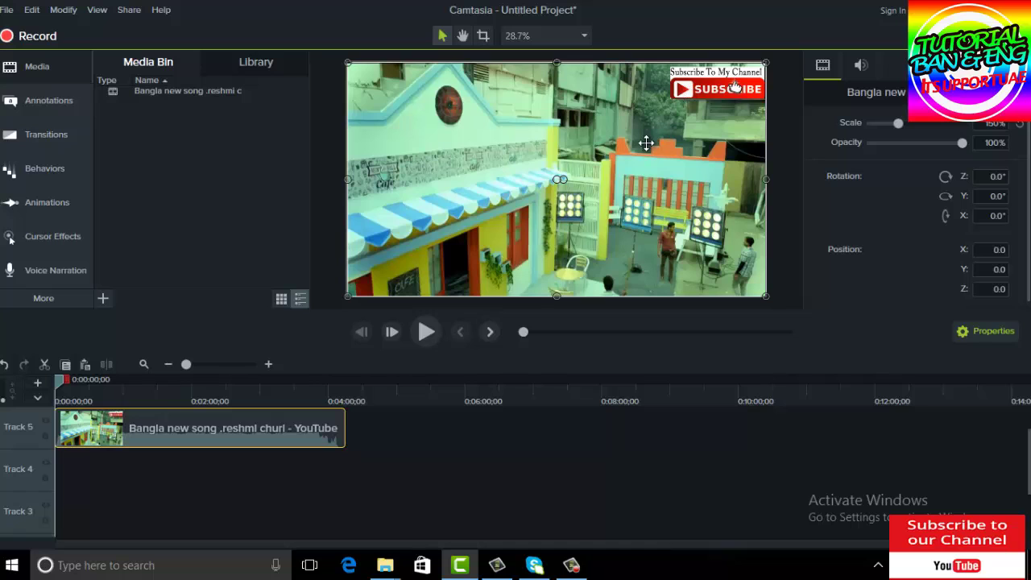
# Import the YouTube logo picture images.jpg from the desktop's JPEG folder into the media bin
pyautogui.moveTo(689, 7); pyautogui.dragTo(572, 108)
pyautogui.press('super+Down')
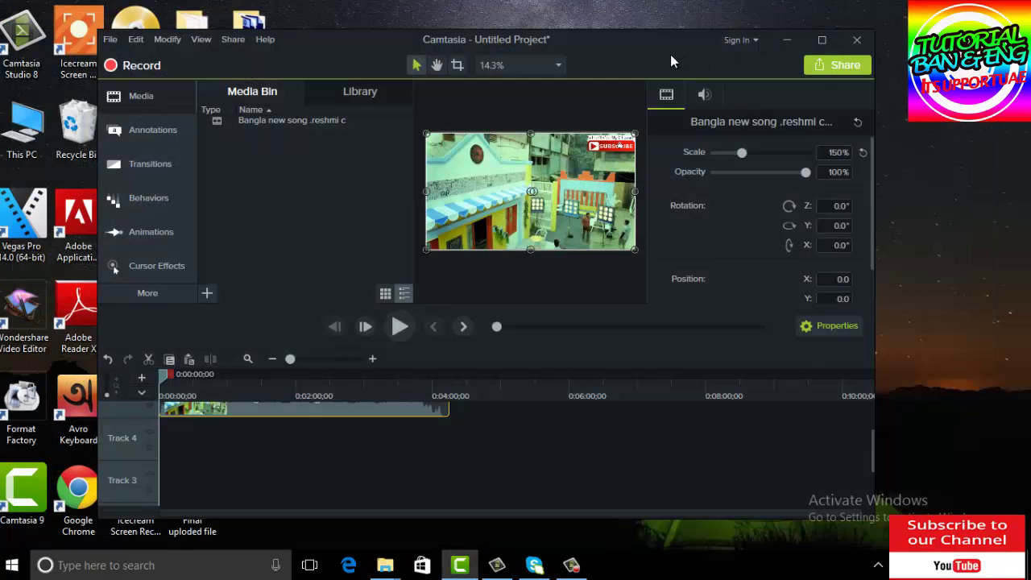
pyautogui.moveTo(670, 54); pyautogui.dragTo(886, 39)
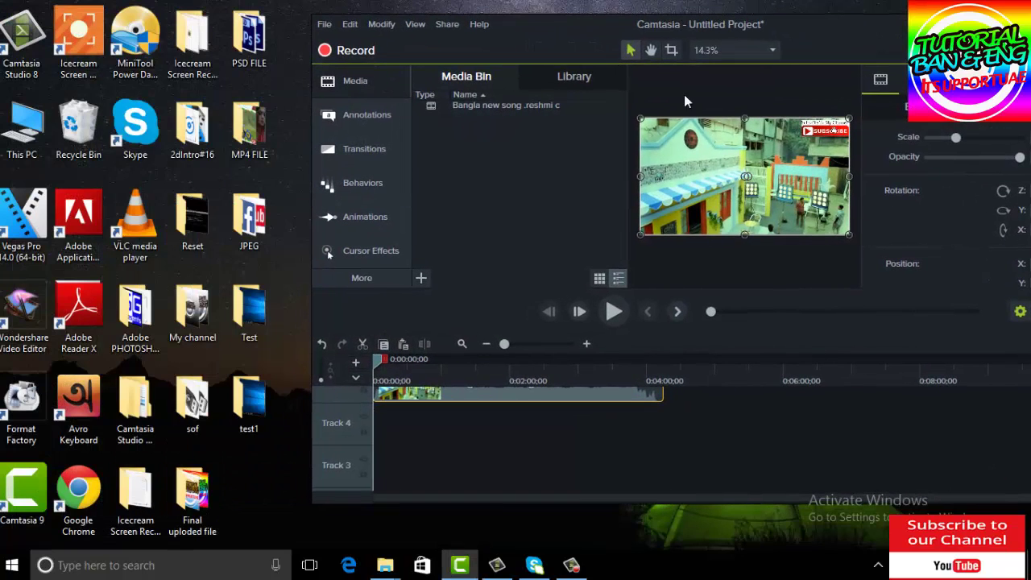
pyautogui.doubleClick(253, 217)
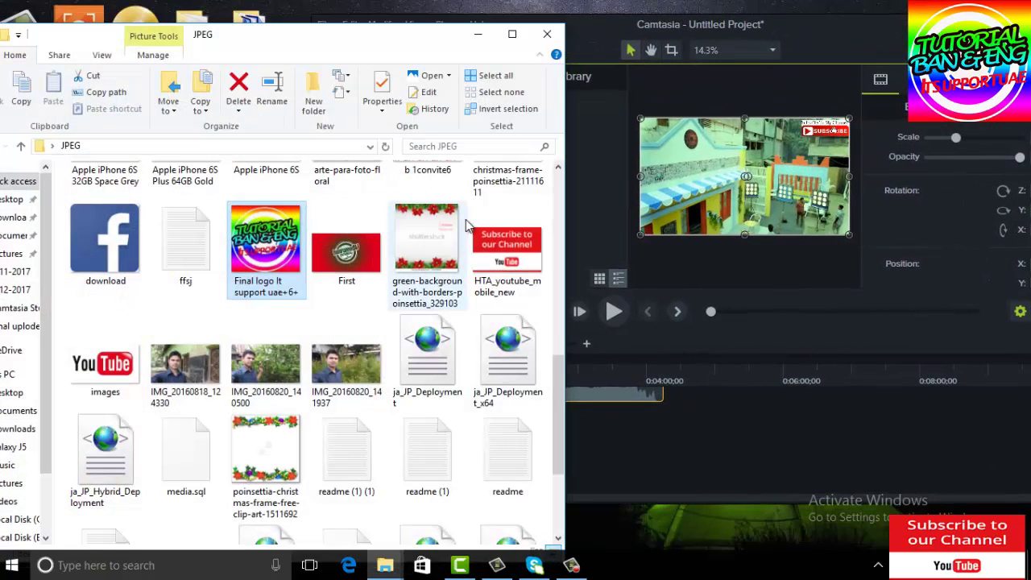
pyautogui.click(103, 372)
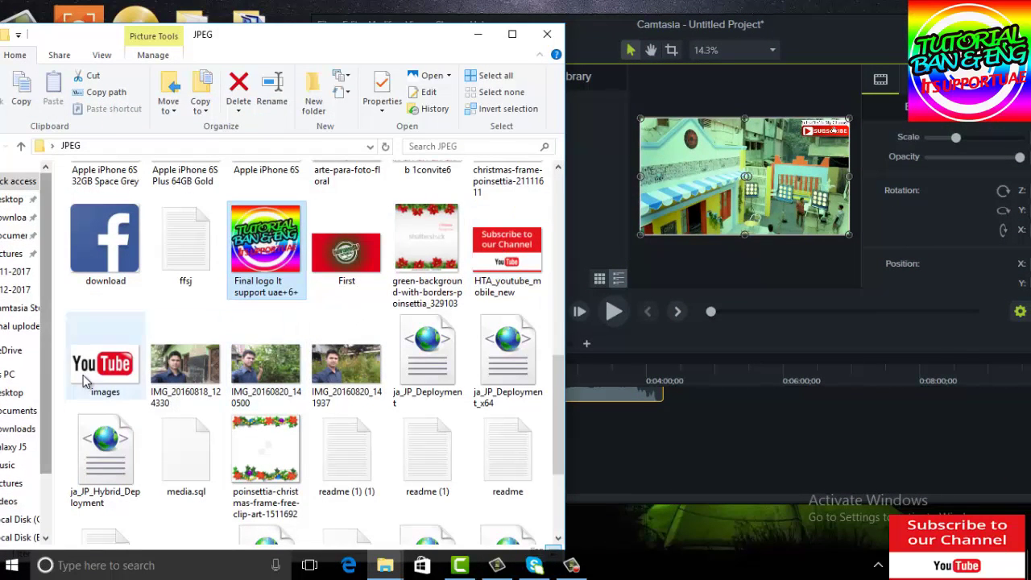
pyautogui.moveTo(228, 48); pyautogui.dragTo(783, 103)
pyautogui.moveTo(642, 444); pyautogui.dragTo(457, 183)
pyautogui.doubleClick(818, 22)
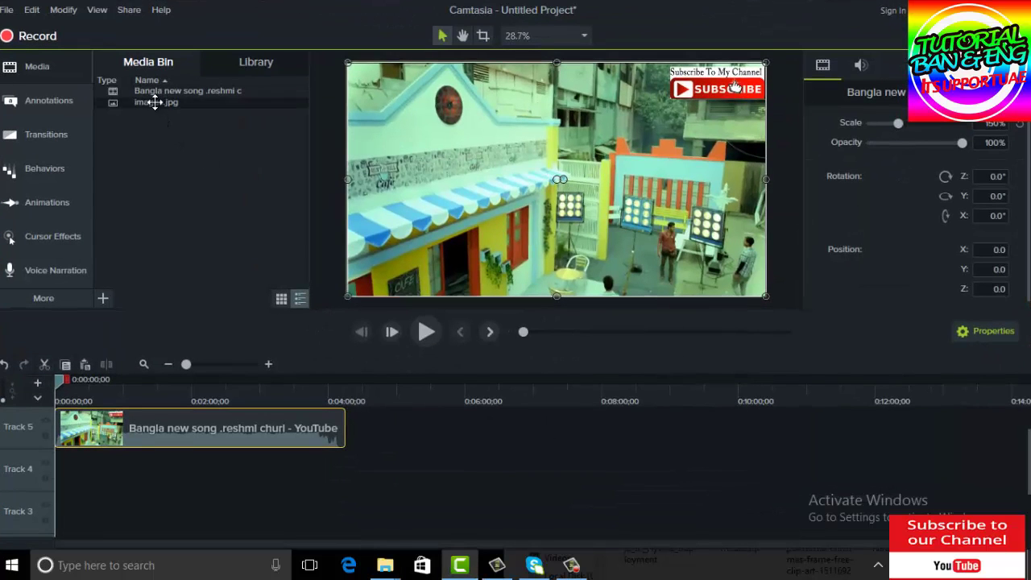
# Place images.jpg on the canvas and enlarge it to about 148% over the Subscribe badge in the video's upper-right corner
pyautogui.moveTo(155, 102); pyautogui.dragTo(452, 154)
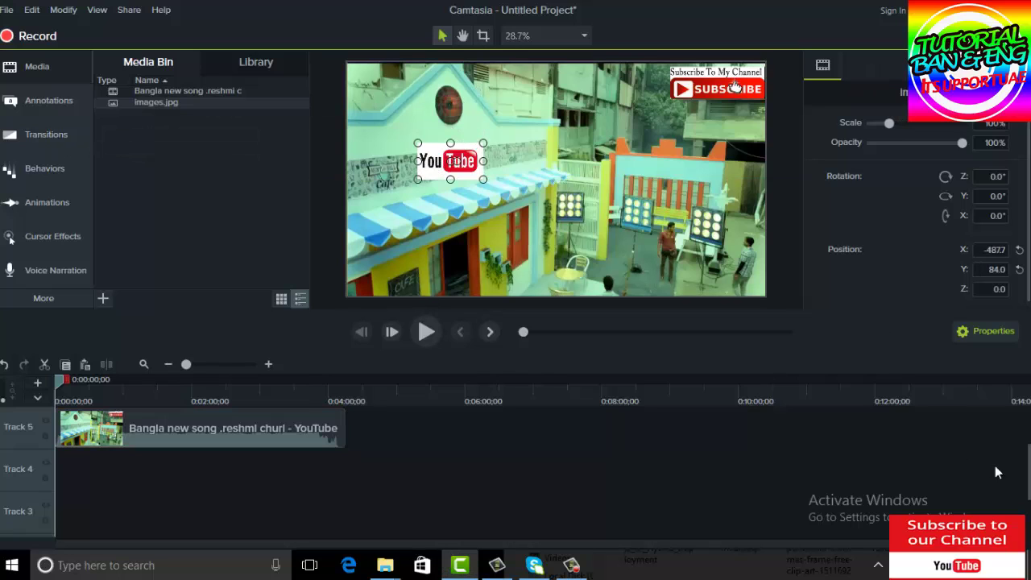
pyautogui.moveTo(1028, 467); pyautogui.dragTo(1028, 435)
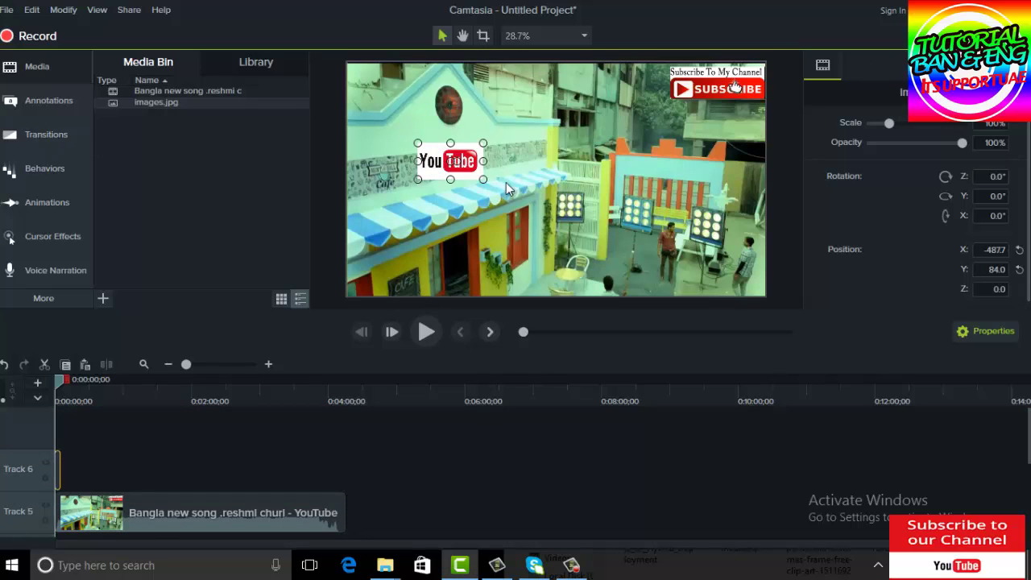
pyautogui.moveTo(462, 157); pyautogui.dragTo(765, 81)
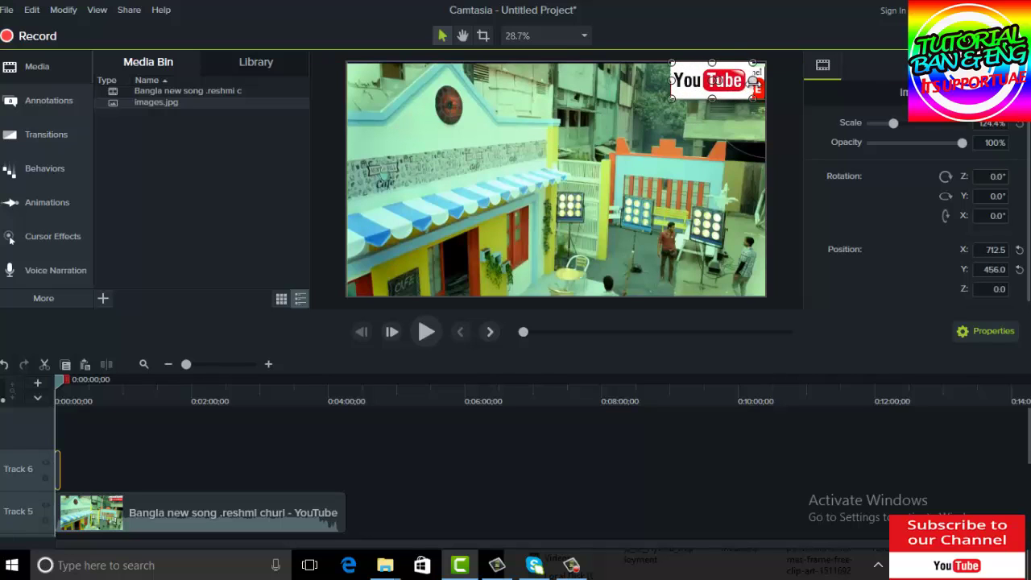
pyautogui.click(701, 136)
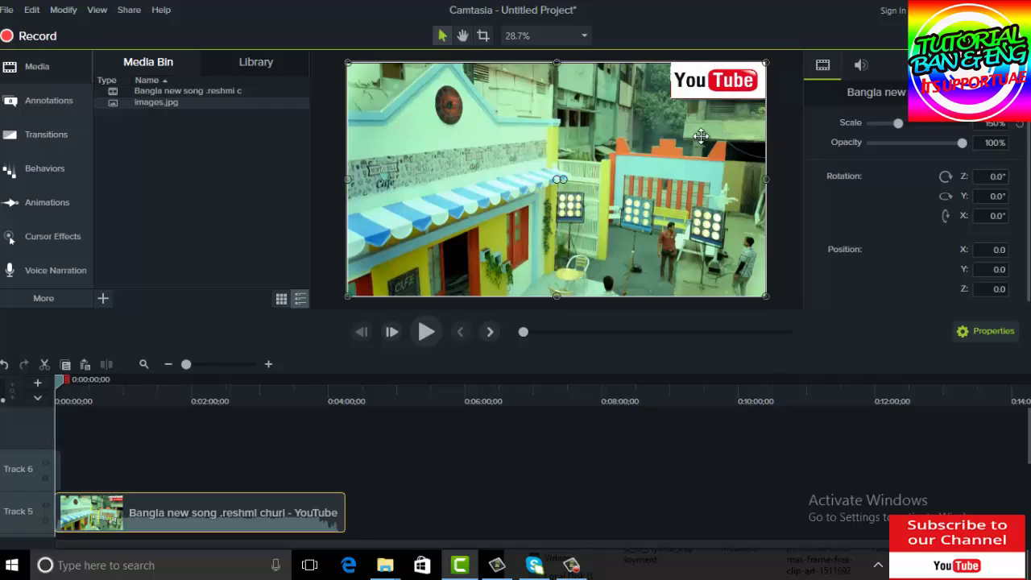
pyautogui.click(693, 77)
pyautogui.moveTo(671, 81); pyautogui.dragTo(668, 81)
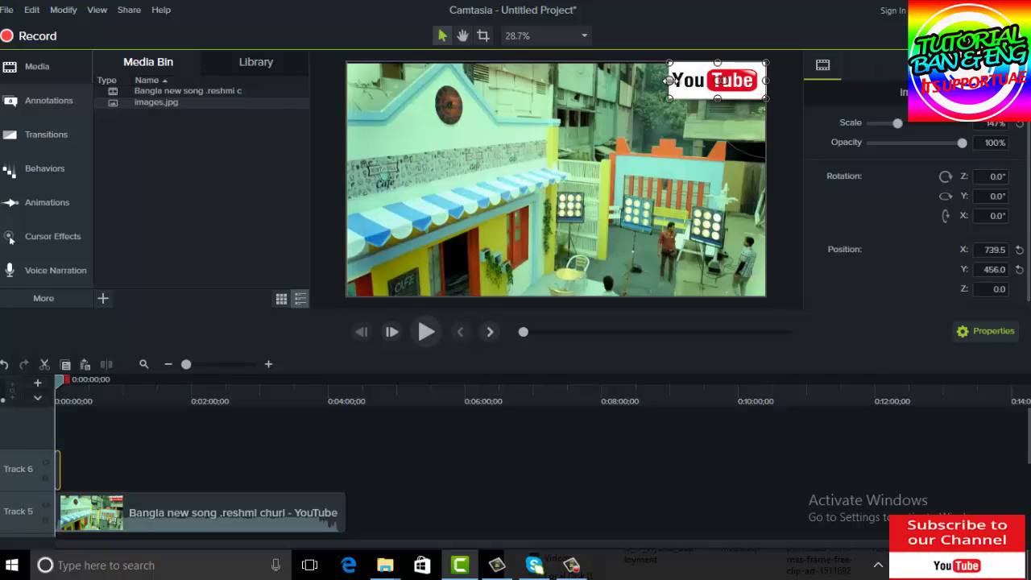
pyautogui.click(618, 163)
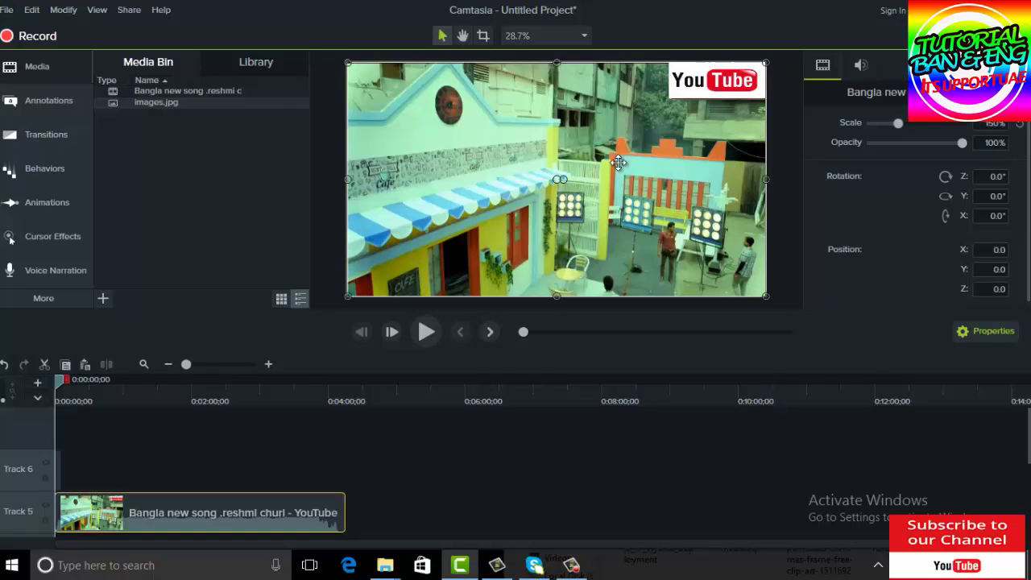
# Extend the logo image clip on Track 6 to the length of the song video and check the frame around 2:49
pyautogui.click(60, 463)
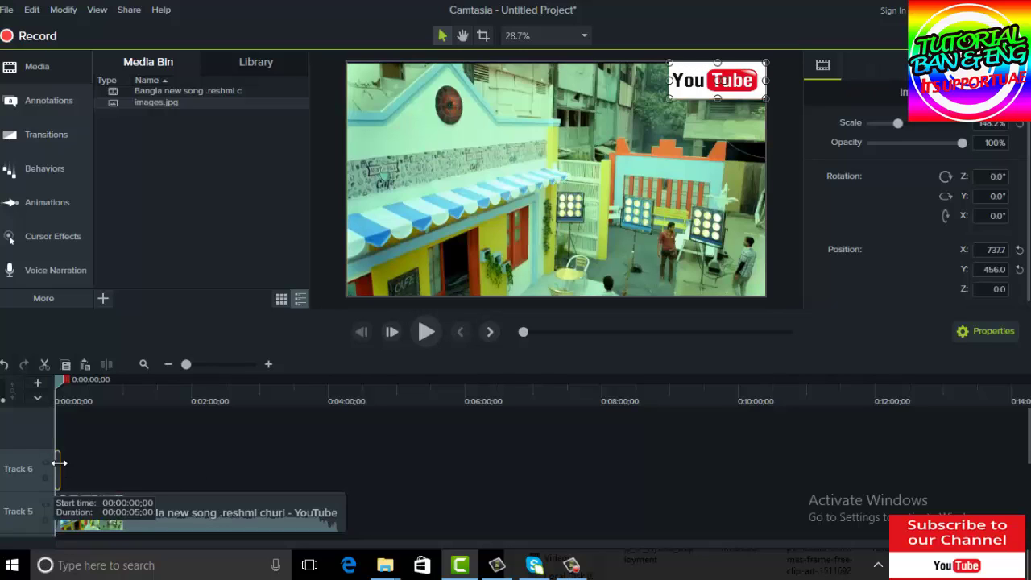
pyautogui.moveTo(59, 463); pyautogui.dragTo(337, 464)
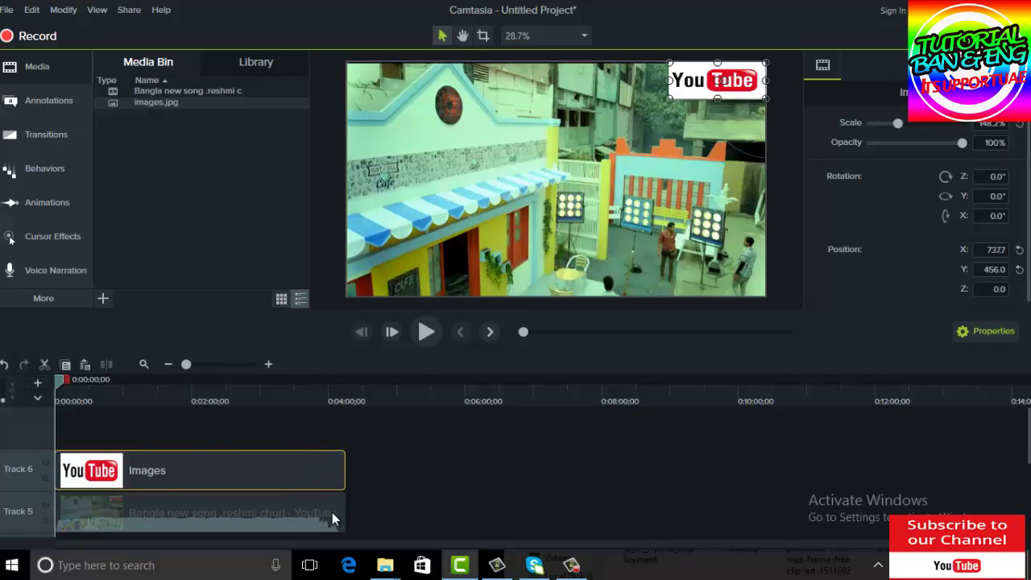
pyautogui.moveTo(194, 508); pyautogui.dragTo(194, 508)
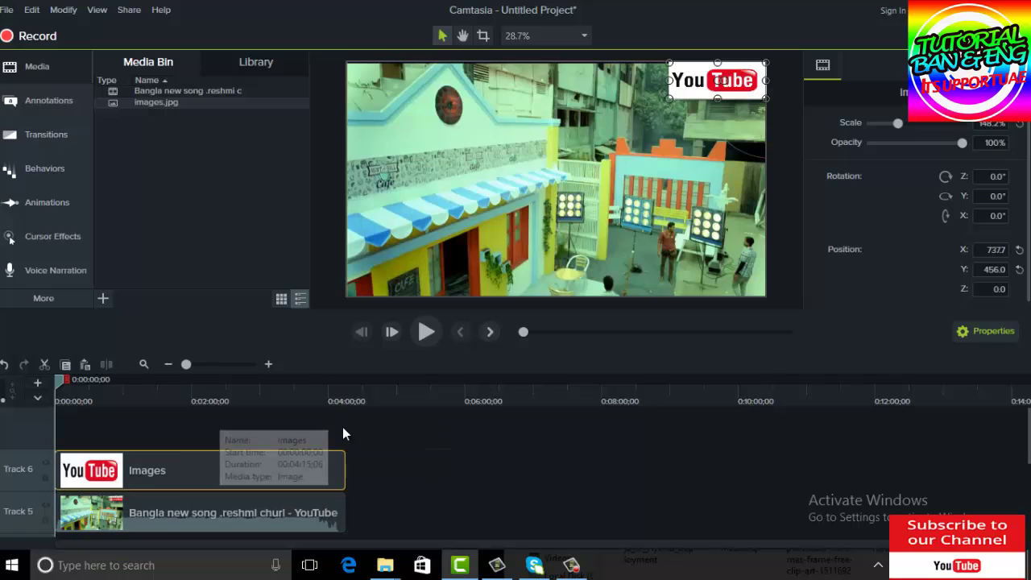
pyautogui.click(248, 399)
pyautogui.click(570, 565)
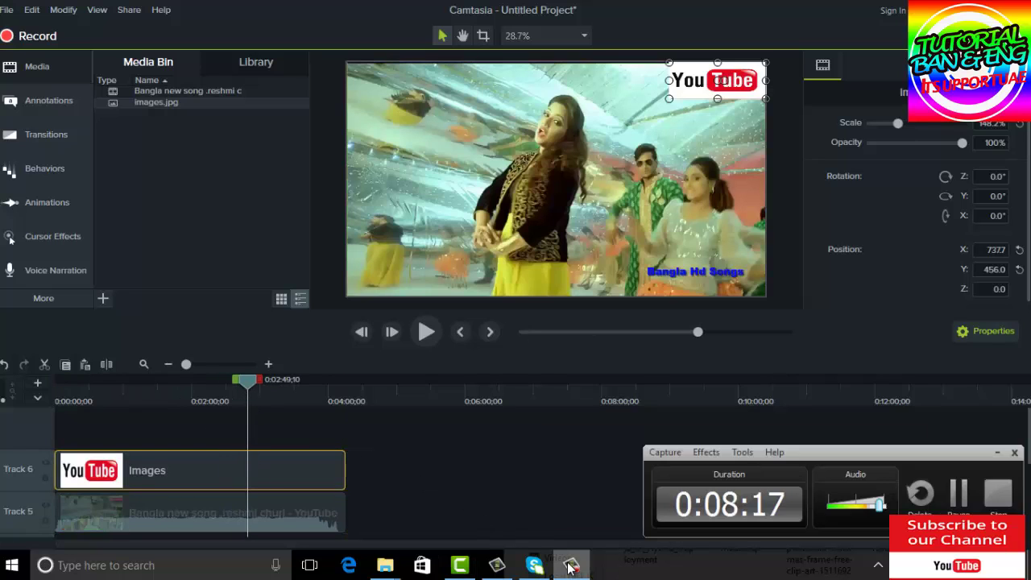
pyautogui.click(571, 565)
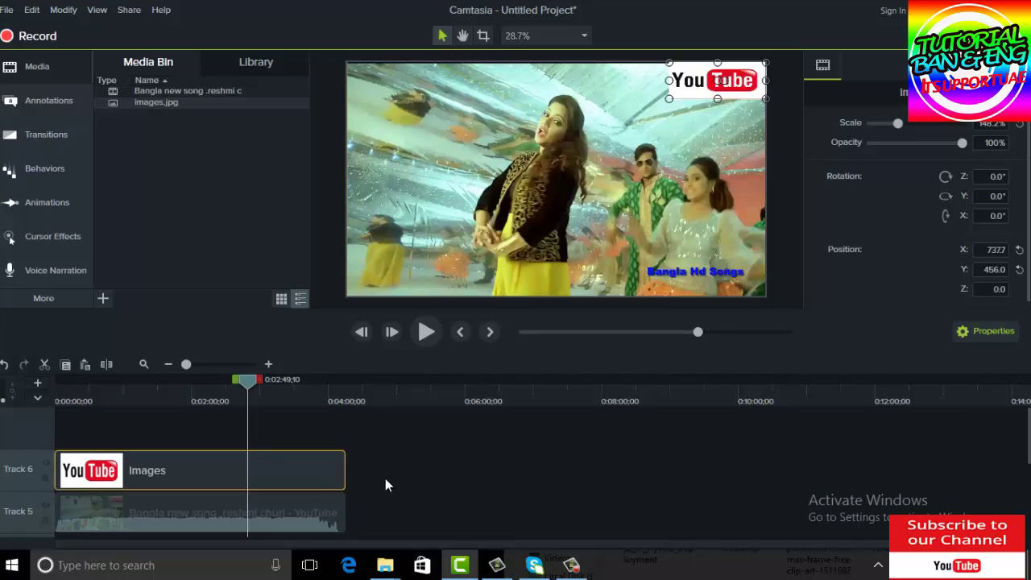
# Shorten the logo image clip to about 1:50 and play the video from 1:46 past the clip's end
pyautogui.moveTo(345, 472); pyautogui.dragTo(178, 467)
pyautogui.moveTo(246, 384); pyautogui.dragTo(174, 415)
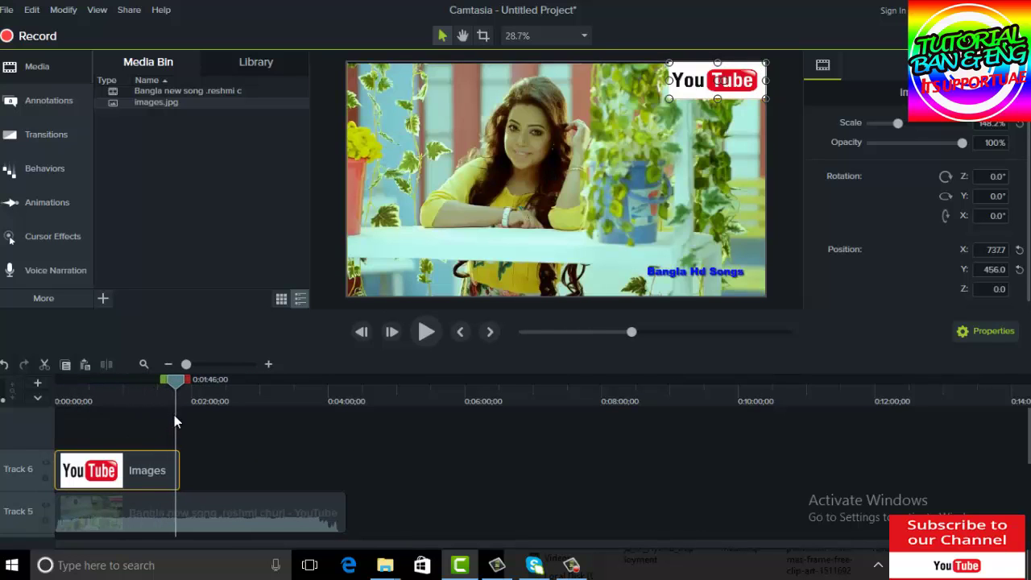
pyautogui.press('space')
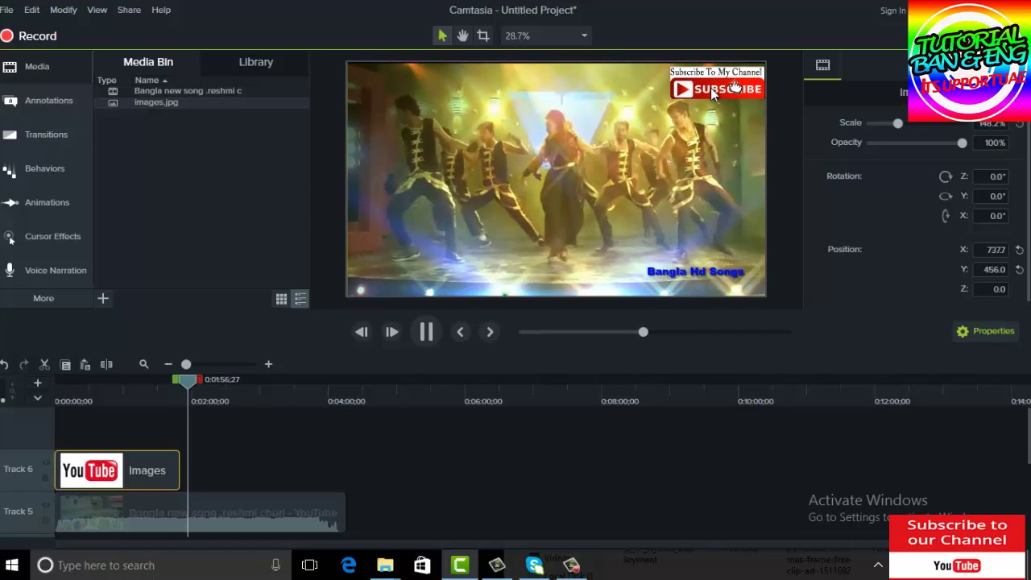
pyautogui.click(426, 331)
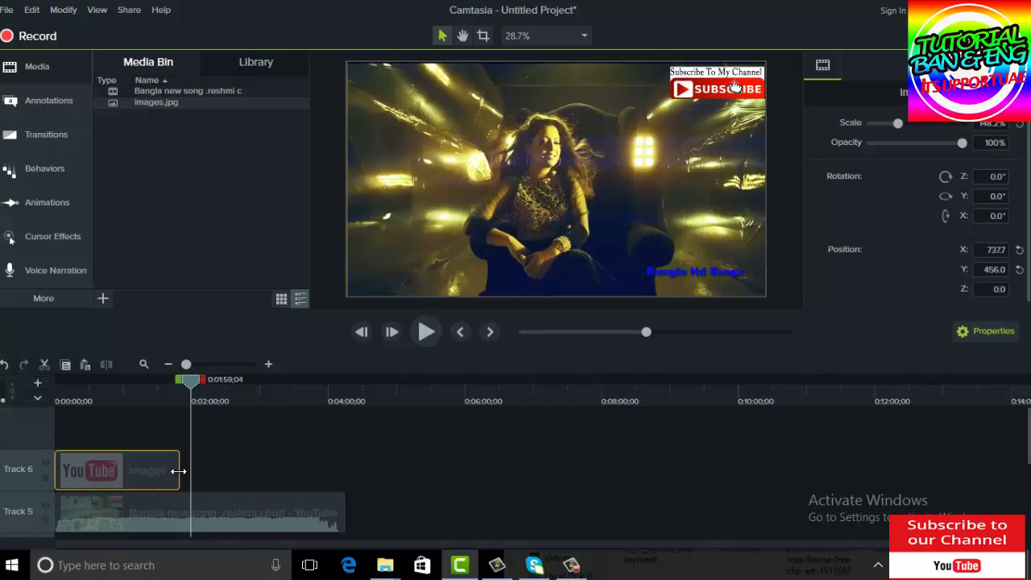
# Stretch the shortened logo image clip on Track 6 back out to the end of the song video
pyautogui.moveTo(181, 471); pyautogui.dragTo(339, 478)
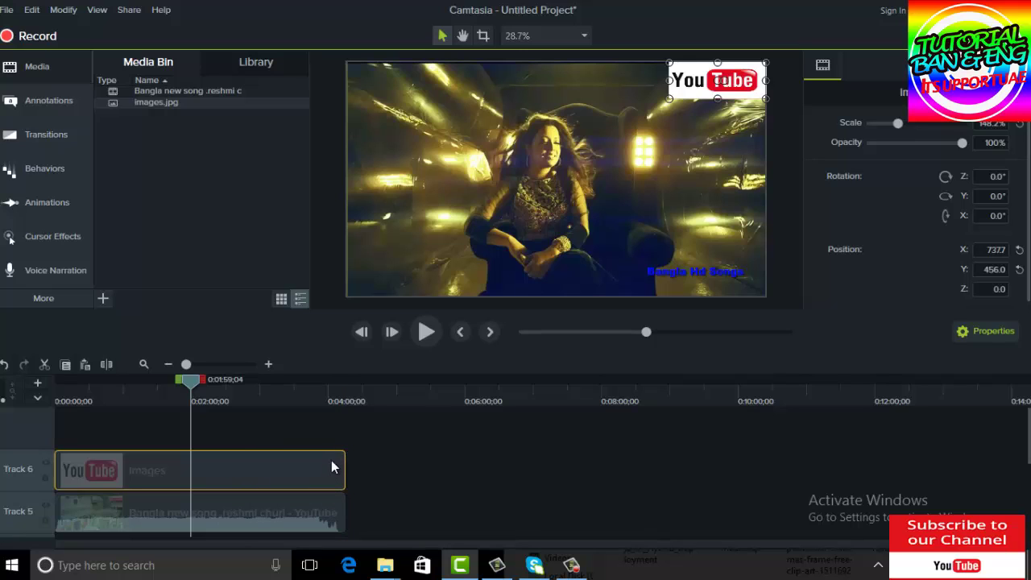
pyautogui.click(396, 466)
pyautogui.click(315, 468)
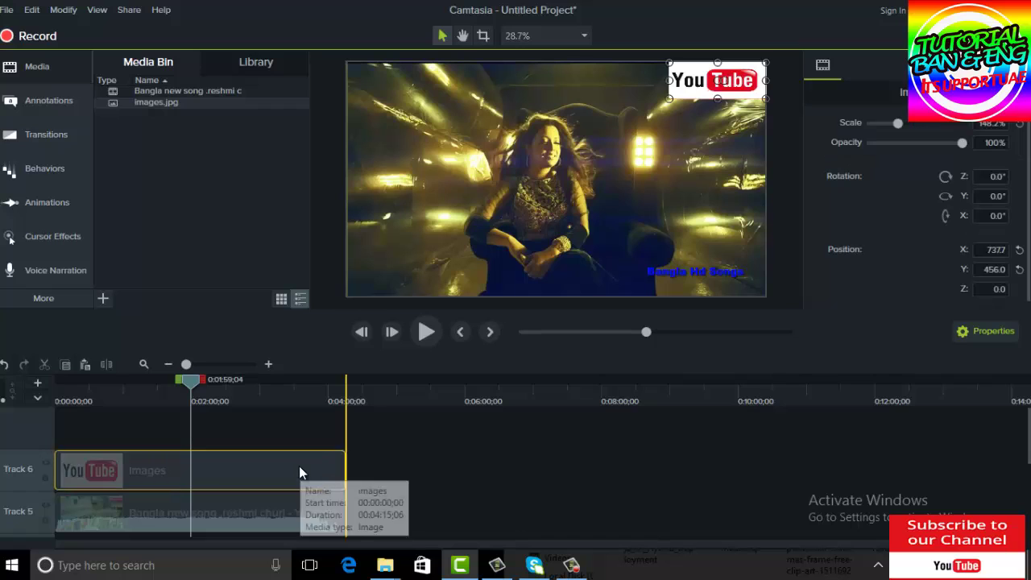
pyautogui.click(399, 435)
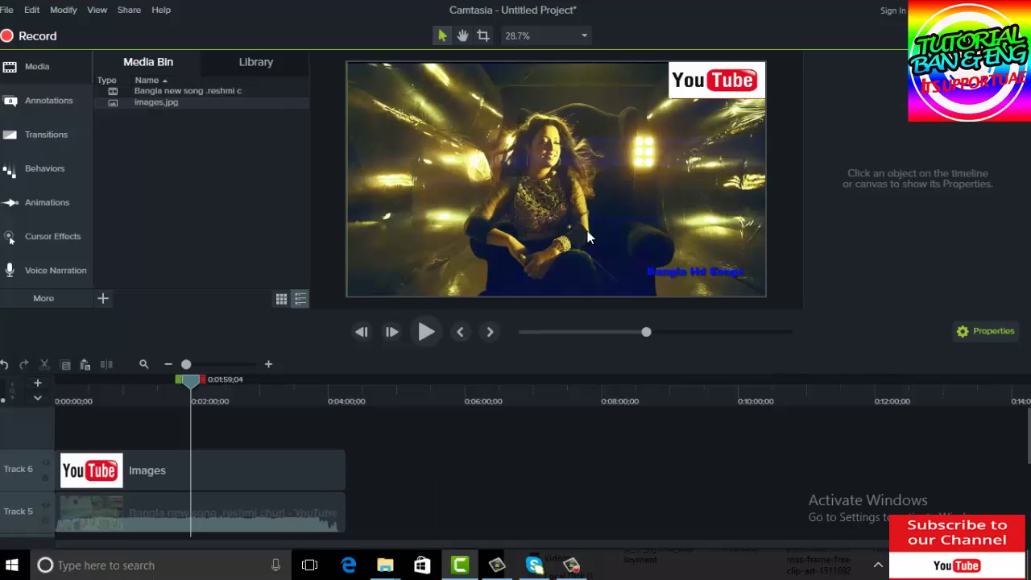
pyautogui.click(671, 263)
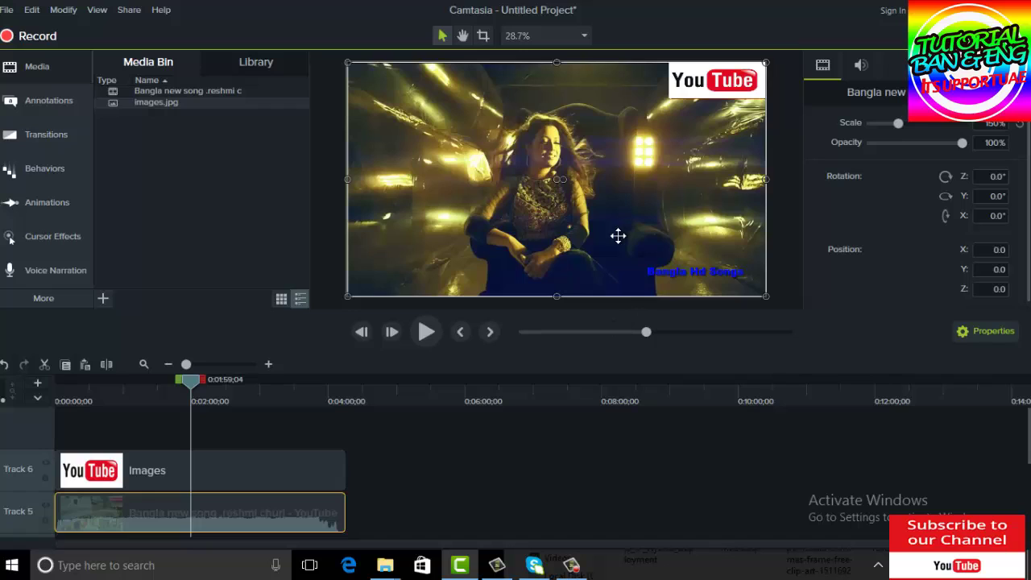
pyautogui.click(246, 64)
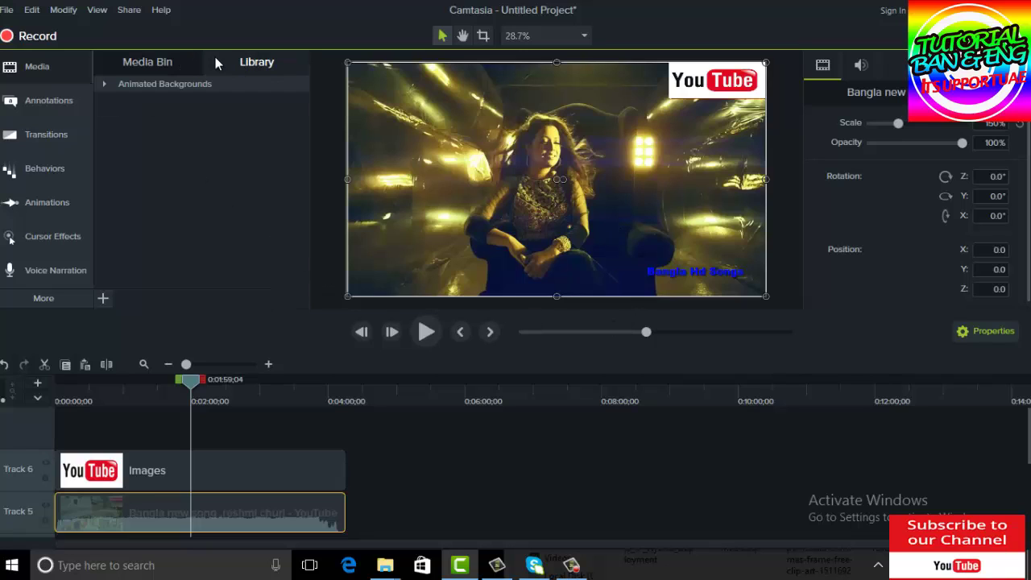
pyautogui.click(37, 101)
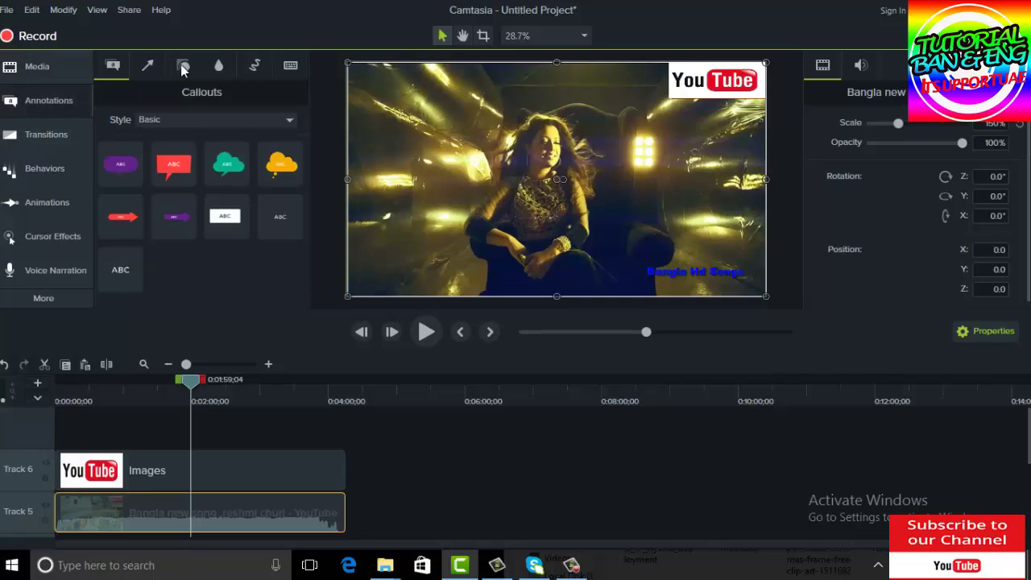
pyautogui.click(46, 135)
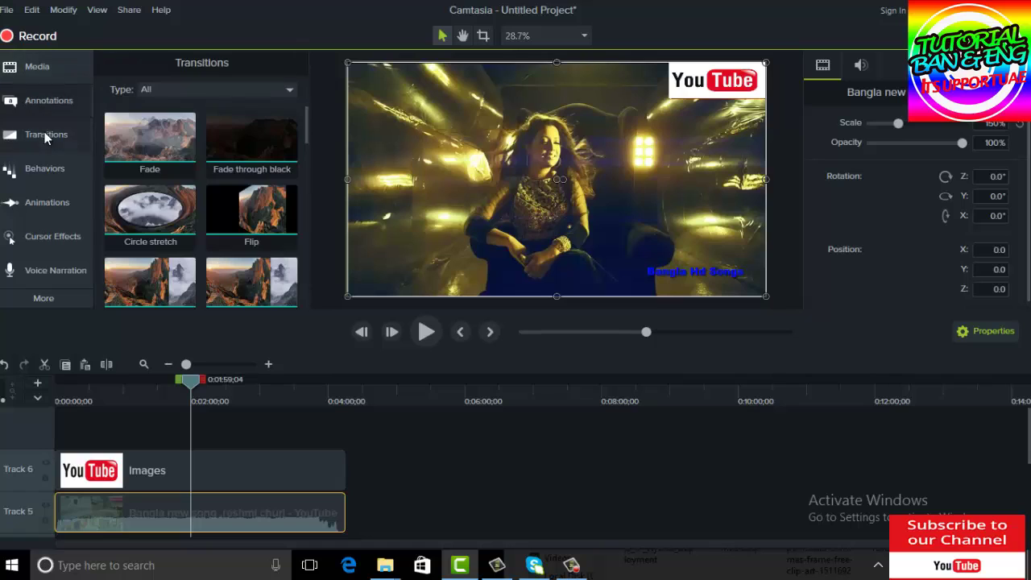
pyautogui.click(36, 68)
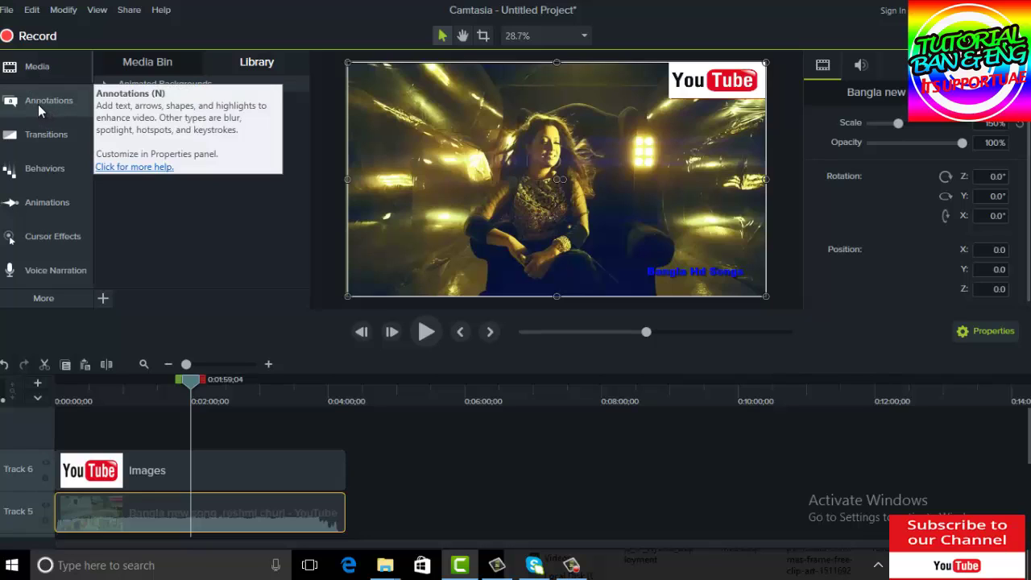
# Place a Blur annotation over the "Bangla Hd Songs" watermark in the video's lower-right corner and fit it to the text
pyautogui.click(40, 104)
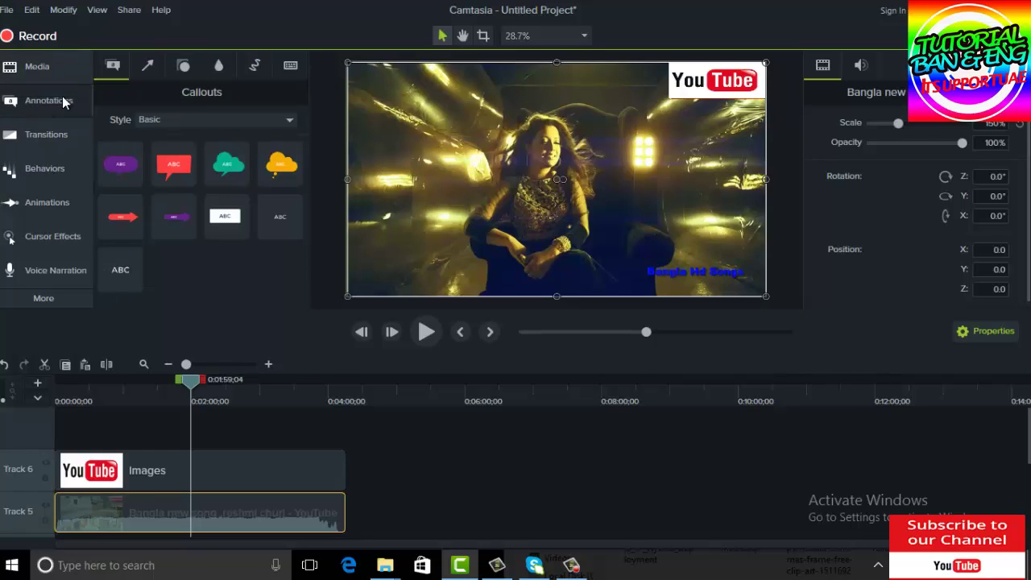
pyautogui.click(219, 67)
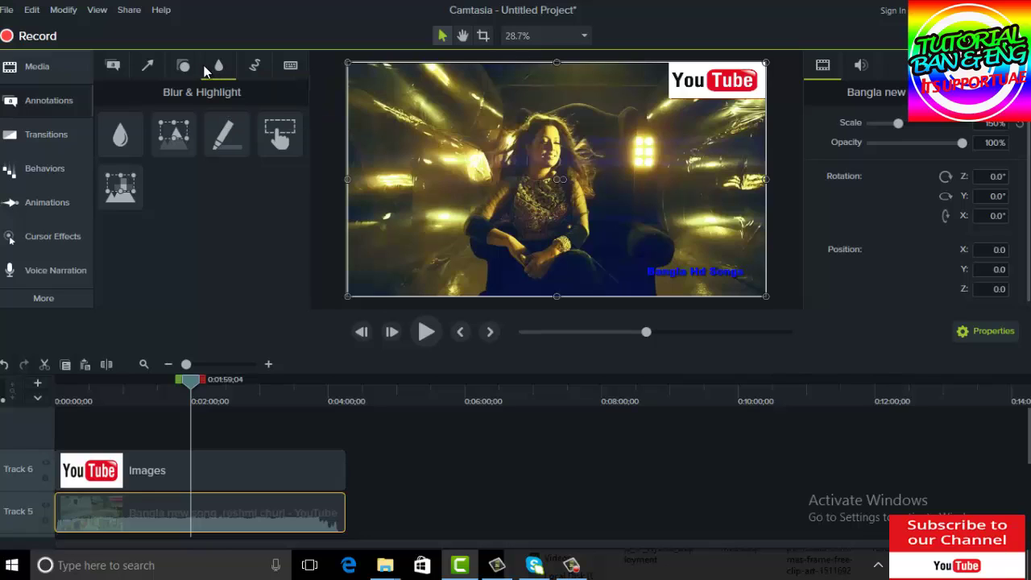
pyautogui.click(184, 68)
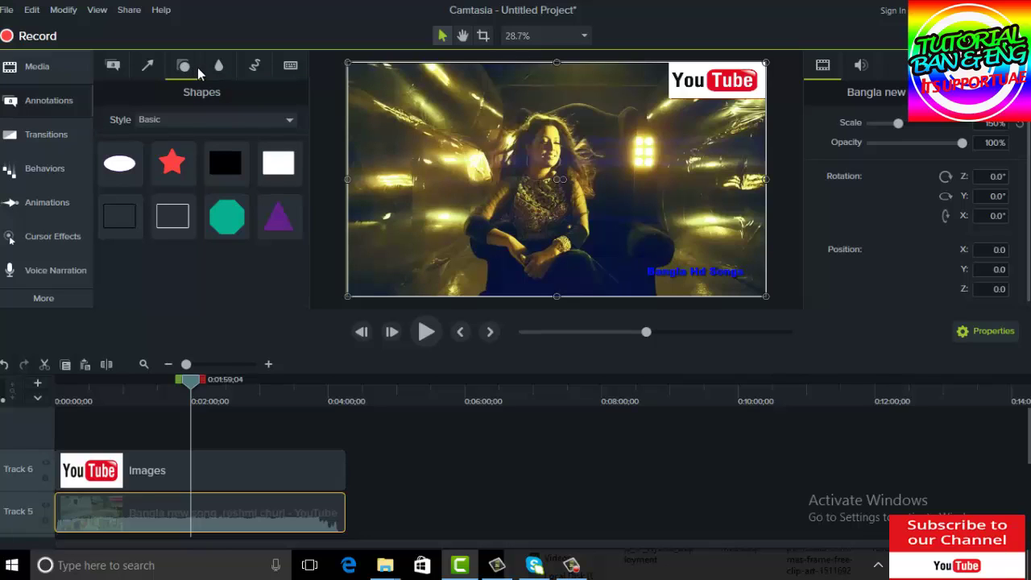
pyautogui.click(219, 68)
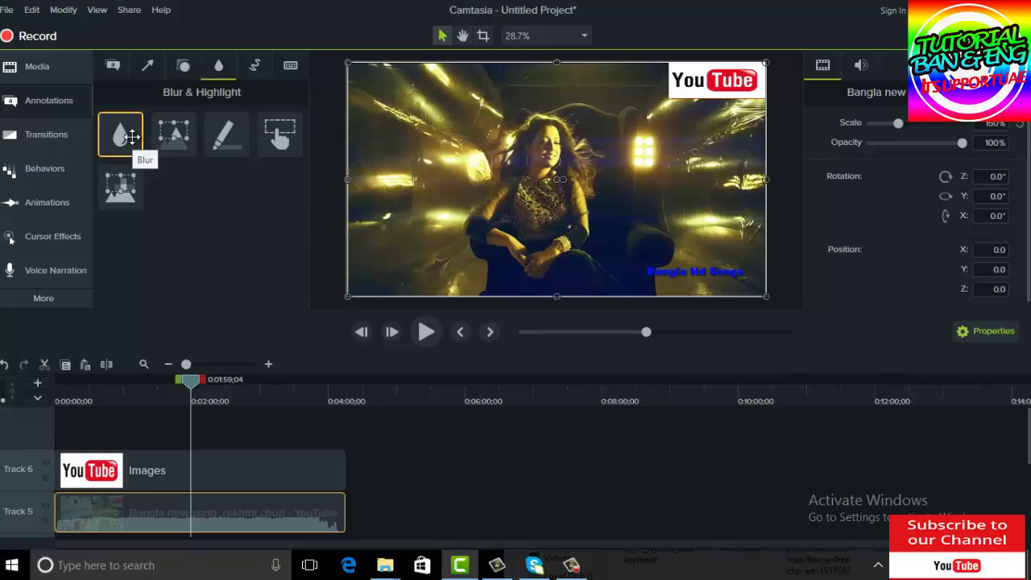
pyautogui.moveTo(119, 134); pyautogui.dragTo(692, 266)
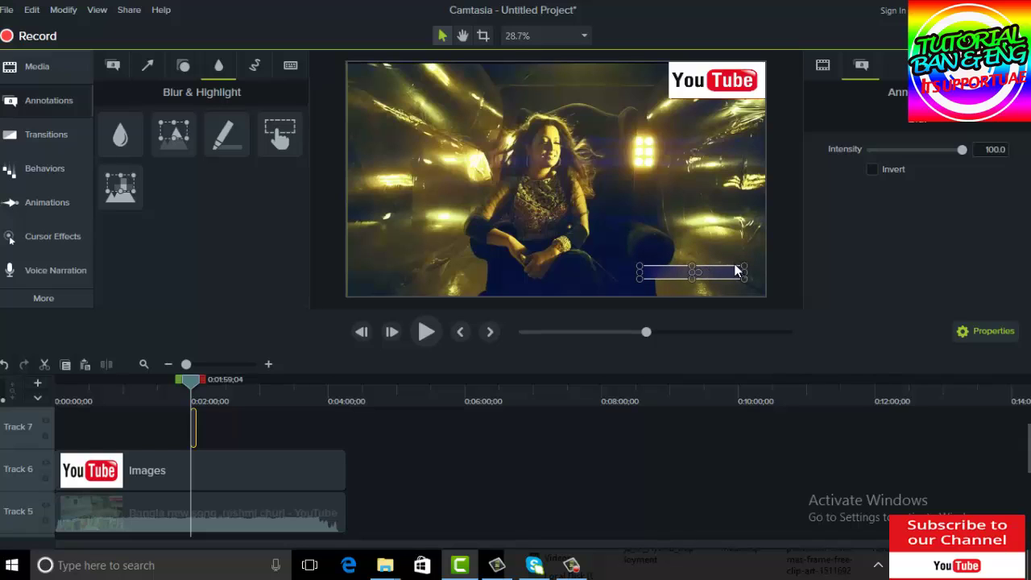
pyautogui.moveTo(738, 272); pyautogui.dragTo(739, 272)
pyautogui.click(624, 234)
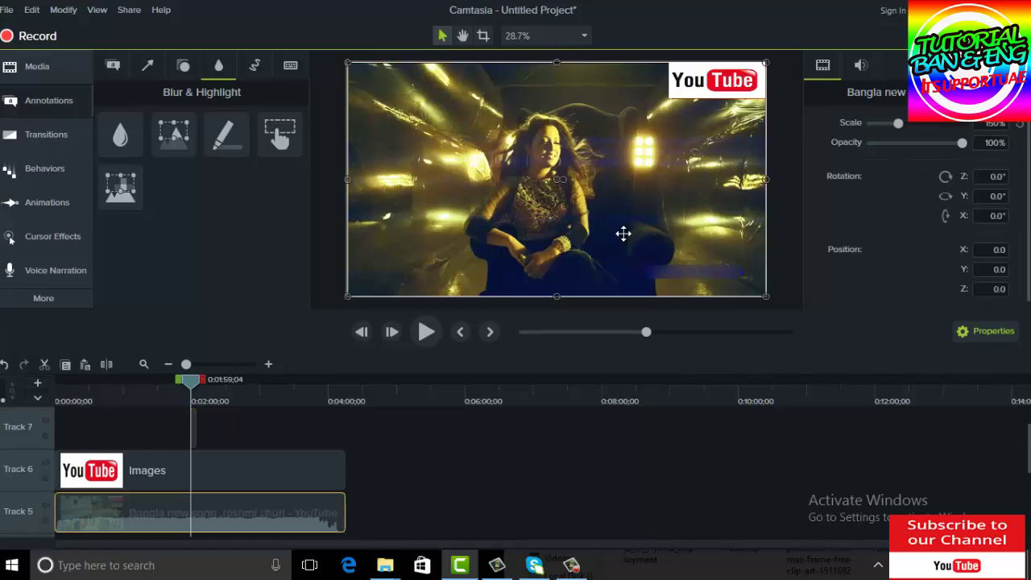
pyautogui.click(713, 274)
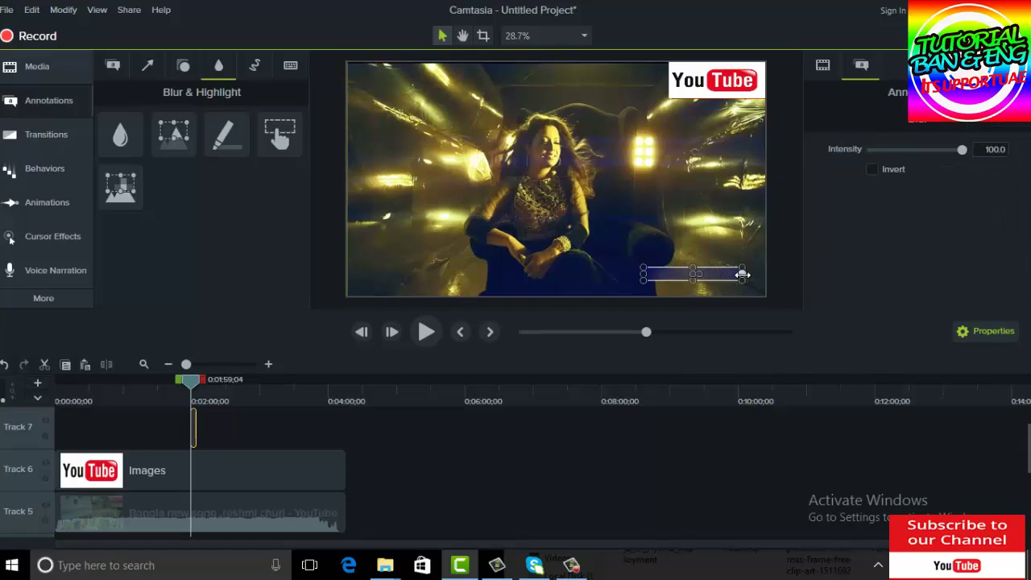
pyautogui.click(676, 228)
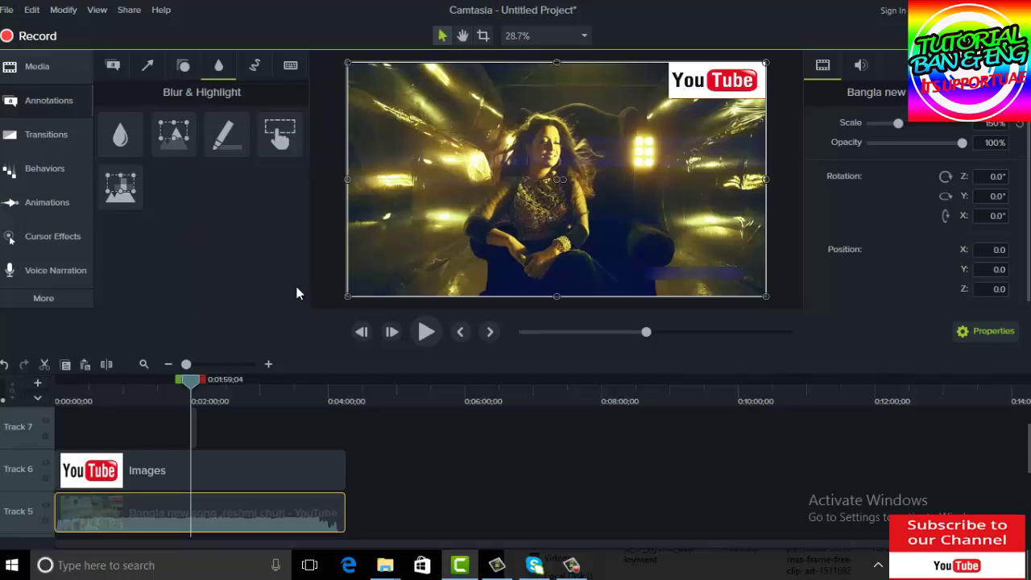
# Extend the blur clip on Track 7 across the whole song video and check the blurred area in playback from about 3:26
pyautogui.moveTo(194, 433)
pyautogui.mouseDown()
pyautogui.moveTo(195, 423)
pyautogui.moveTo(299, 446)
pyautogui.moveTo(367, 447)
pyautogui.mouseUp()
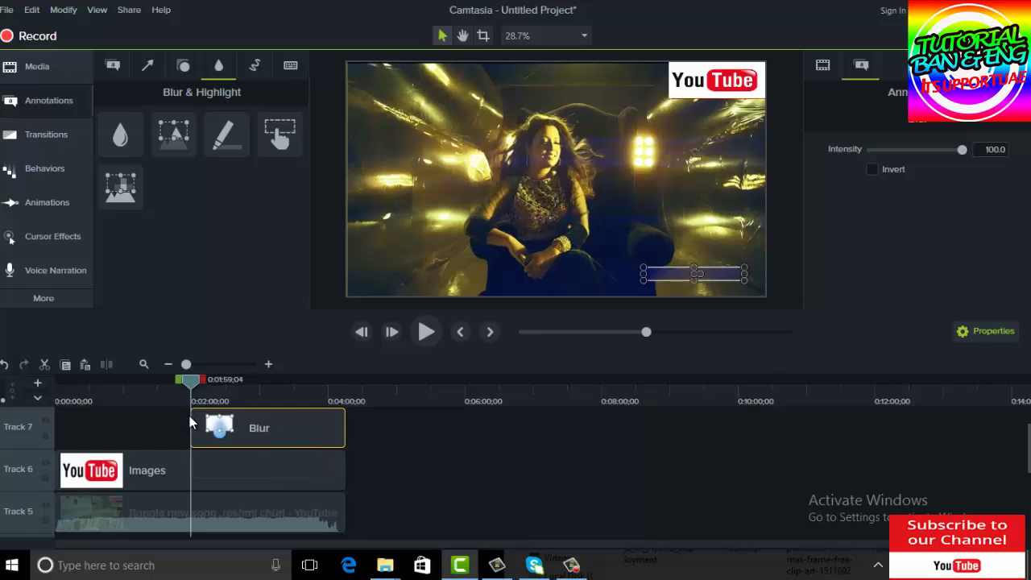
pyautogui.moveTo(190, 421); pyautogui.dragTo(190, 420)
pyautogui.moveTo(145, 426); pyautogui.dragTo(57, 425)
pyautogui.moveTo(194, 386); pyautogui.dragTo(290, 380)
pyautogui.click(427, 333)
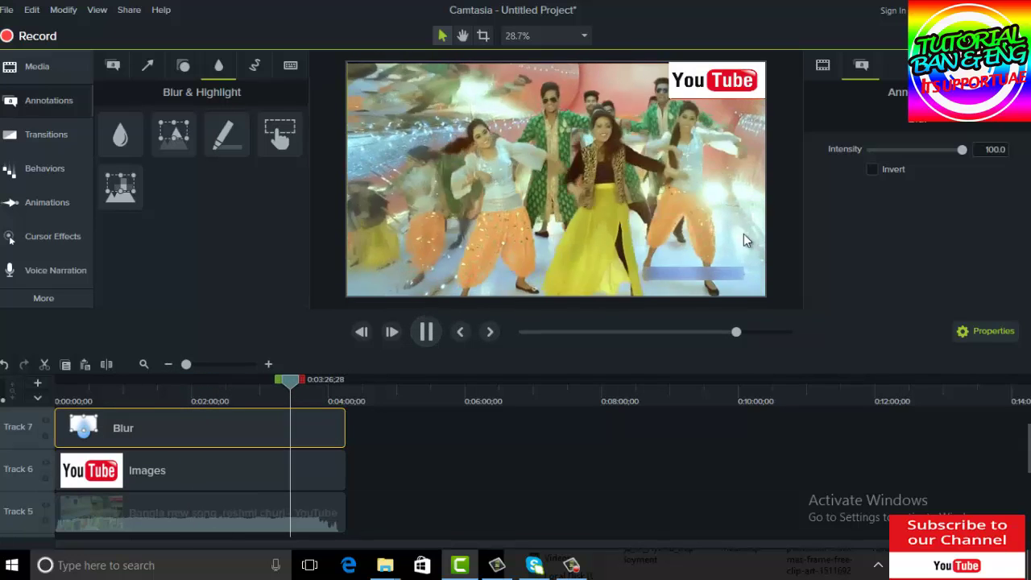
pyautogui.click(427, 335)
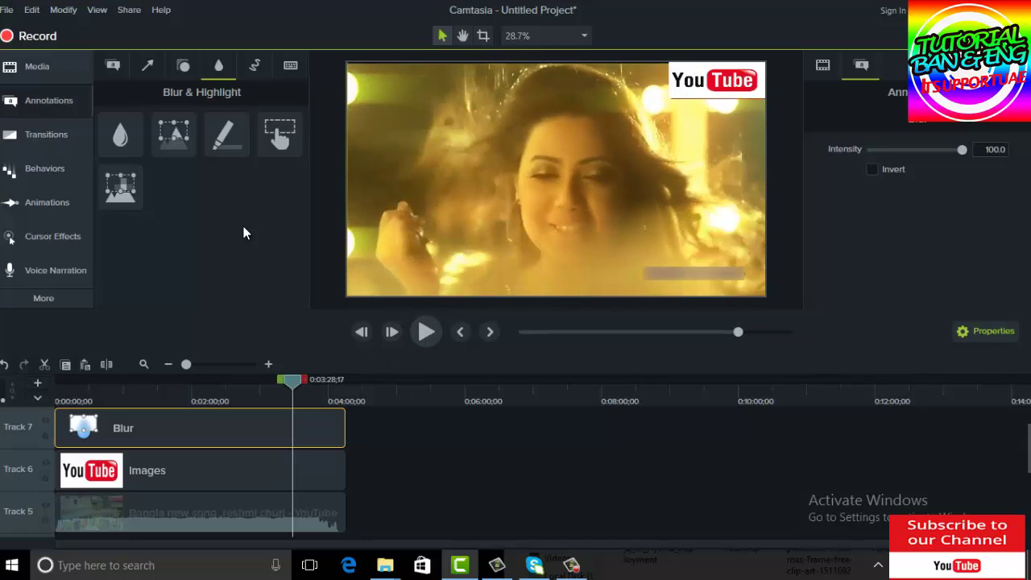
# Add a plain text callout reading ITSUPPORTUAE over the blurred watermark and resize its box to the width of the blur
pyautogui.click(113, 65)
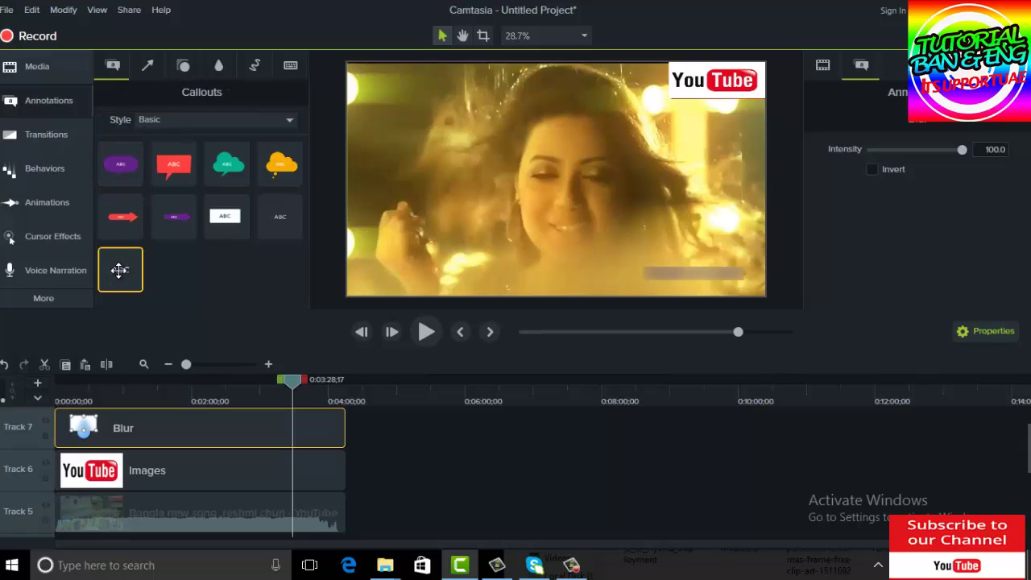
pyautogui.moveTo(120, 270); pyautogui.dragTo(677, 269)
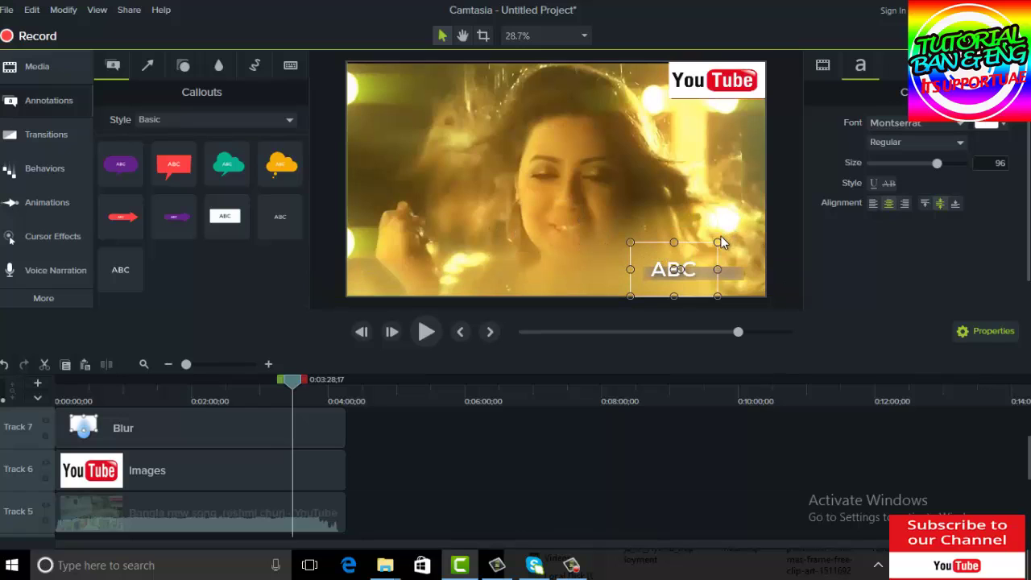
pyautogui.moveTo(721, 241); pyautogui.dragTo(668, 275)
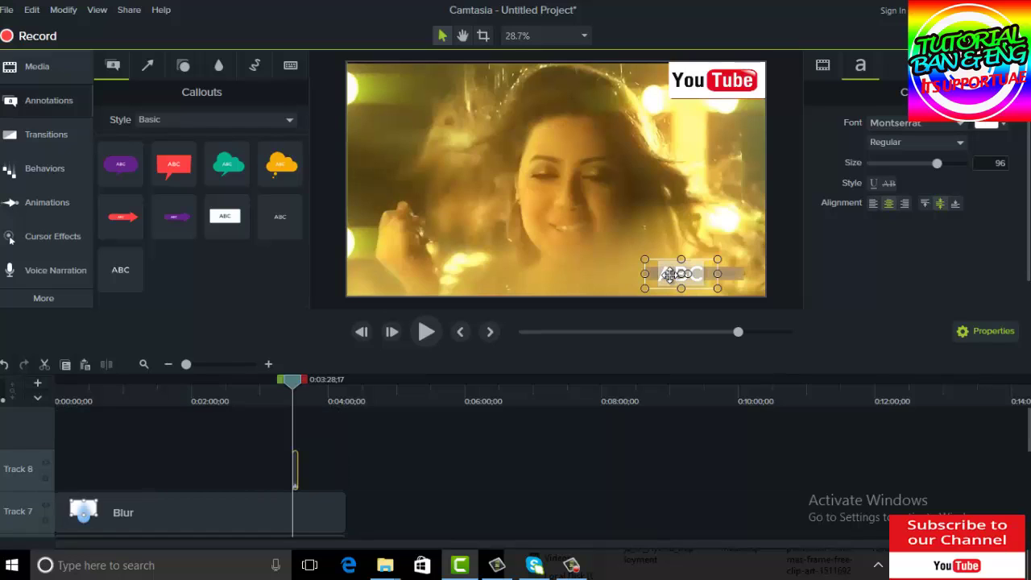
pyautogui.doubleClick(669, 274)
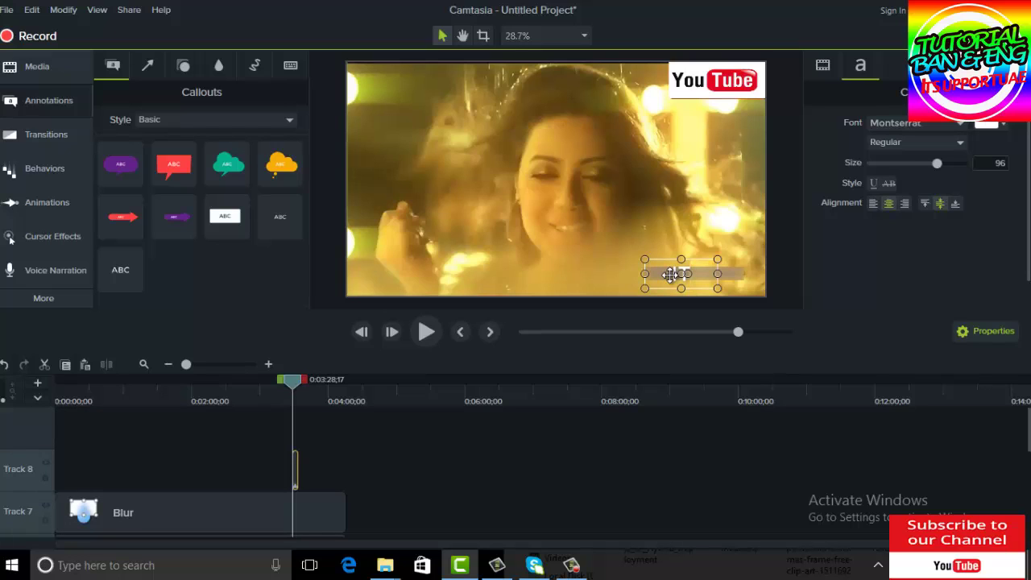
pyautogui.write('ITSUPPORTUAE')
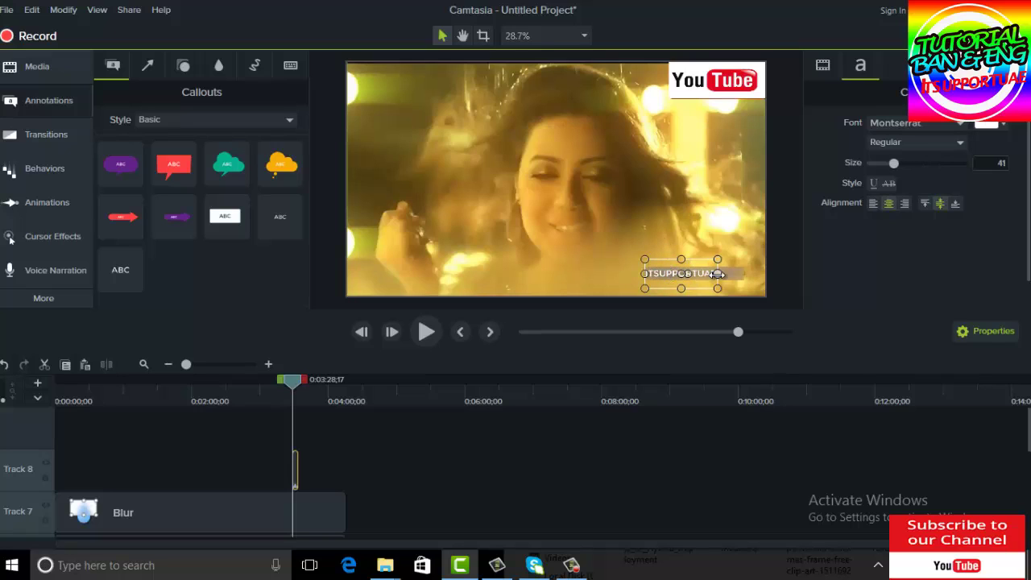
pyautogui.moveTo(717, 273); pyautogui.dragTo(740, 274)
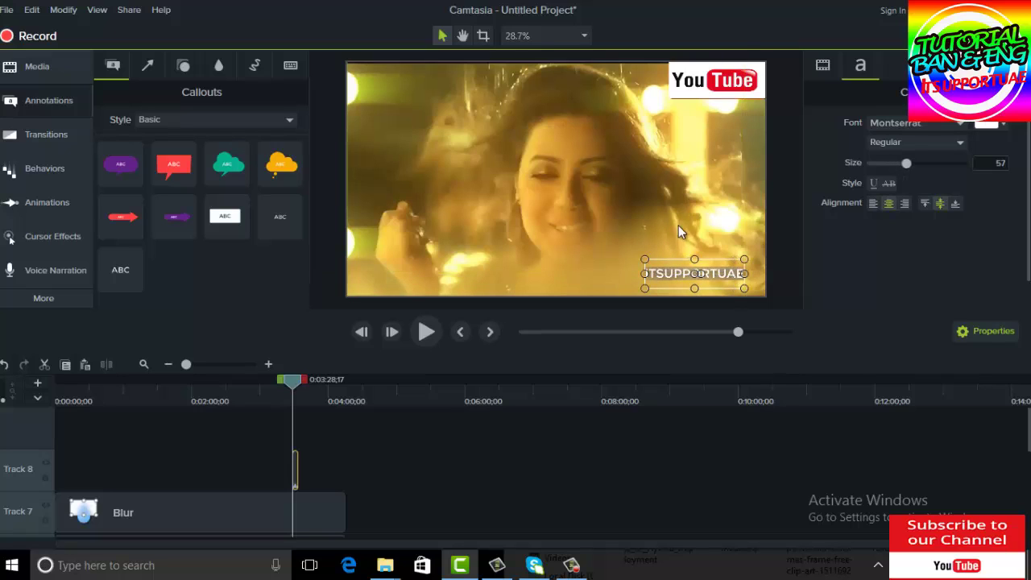
pyautogui.click(678, 226)
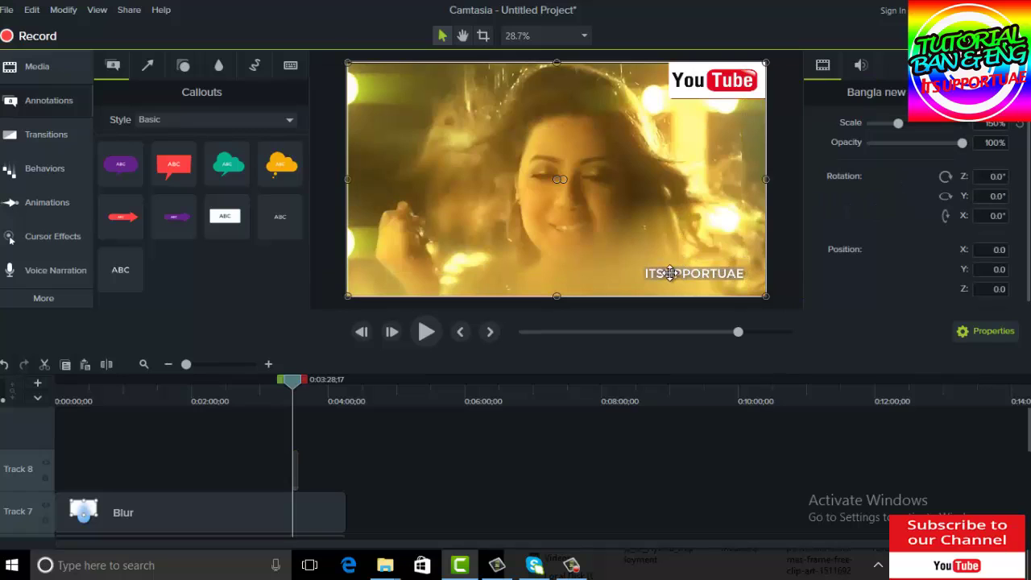
# Change the font color of the ITSUPPORTUAE callout text to teal green
pyautogui.click(668, 275)
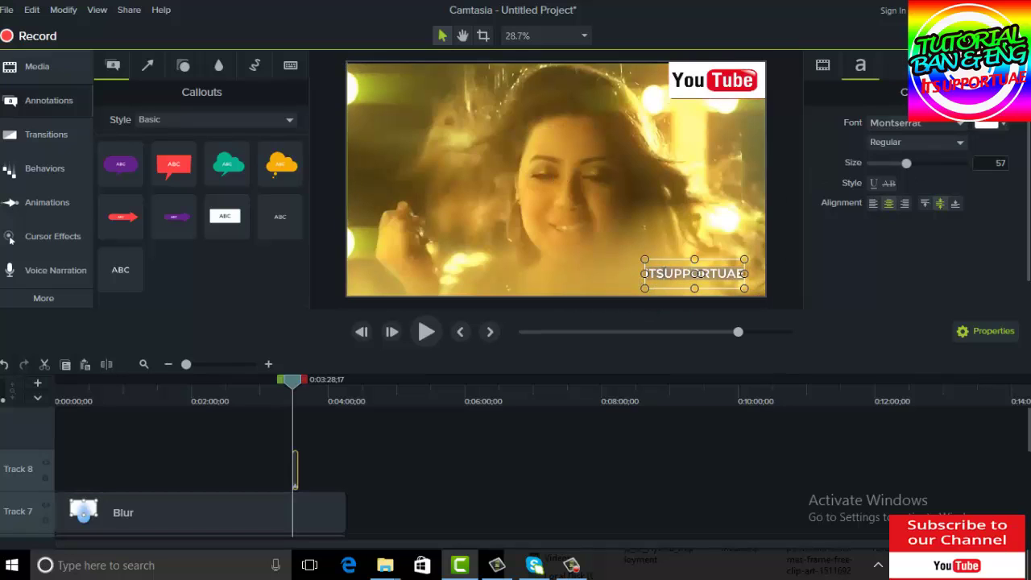
pyautogui.doubleClick(671, 273)
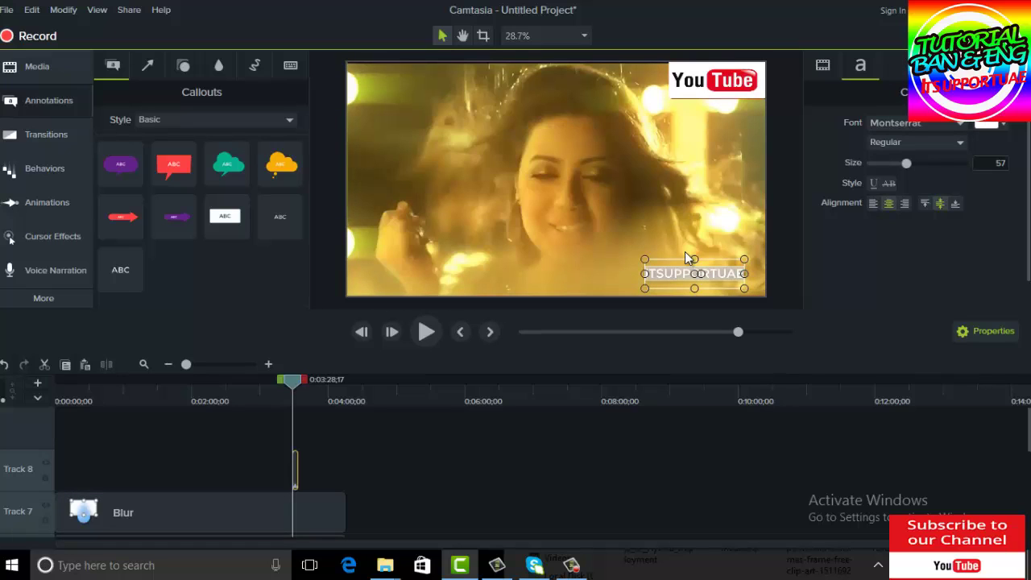
pyautogui.click(989, 123)
pyautogui.click(967, 155)
# Adjust the song video's scale to 150.7% and try its opacity at 46% before restoring it to 100%
pyautogui.click(714, 206)
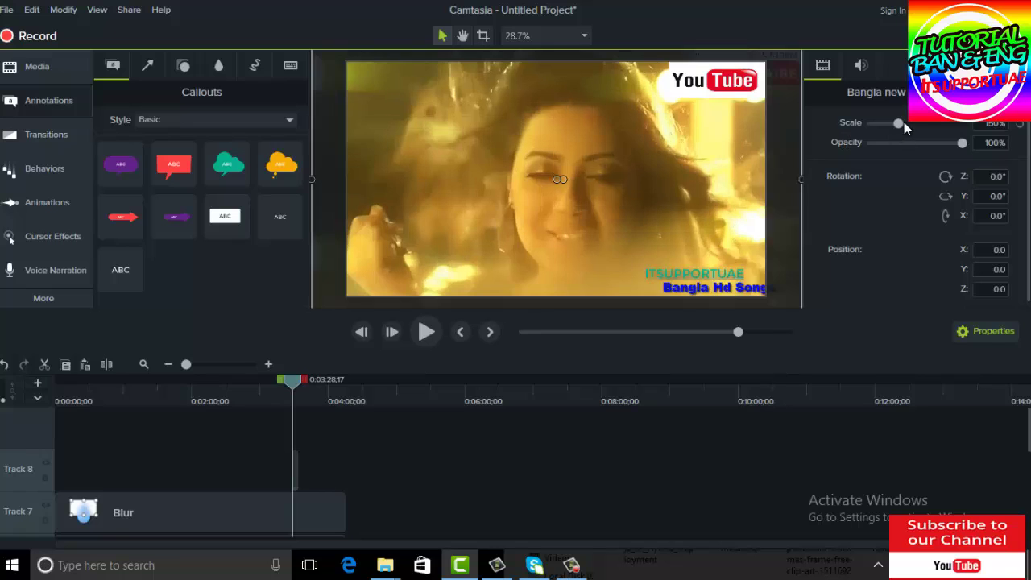
pyautogui.moveTo(902, 123); pyautogui.dragTo(899, 131)
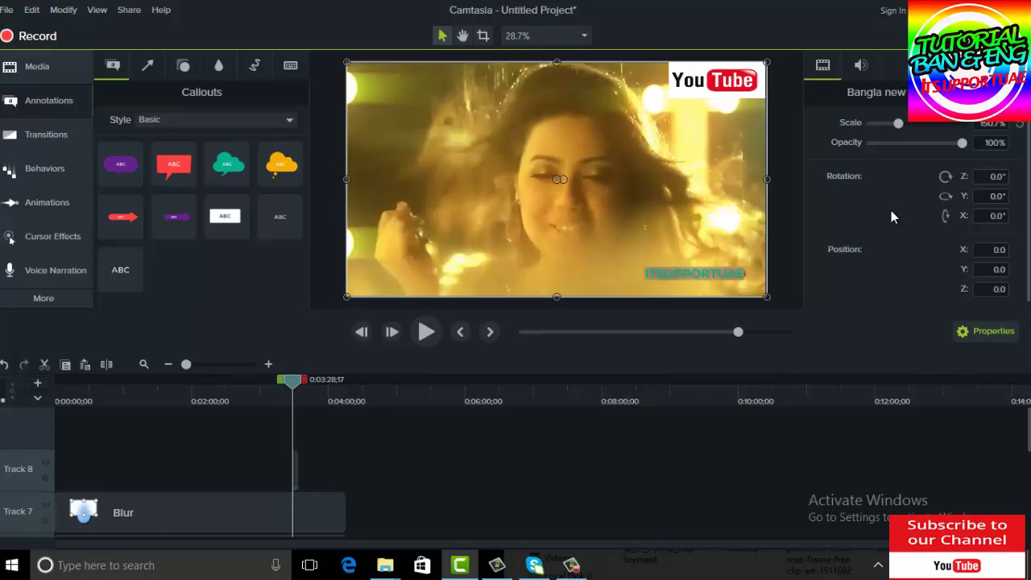
pyautogui.click(913, 143)
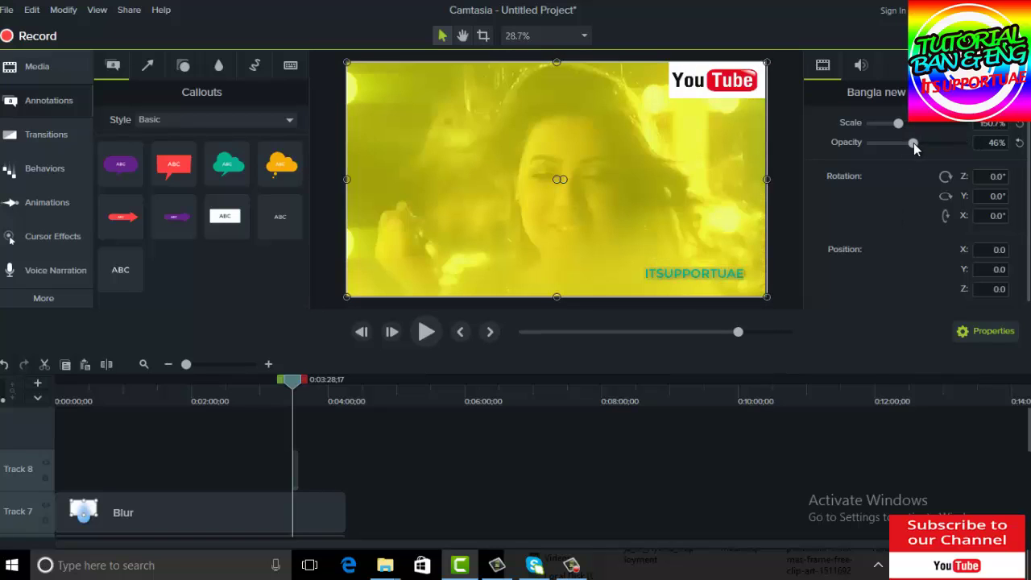
pyautogui.moveTo(911, 143); pyautogui.dragTo(982, 146)
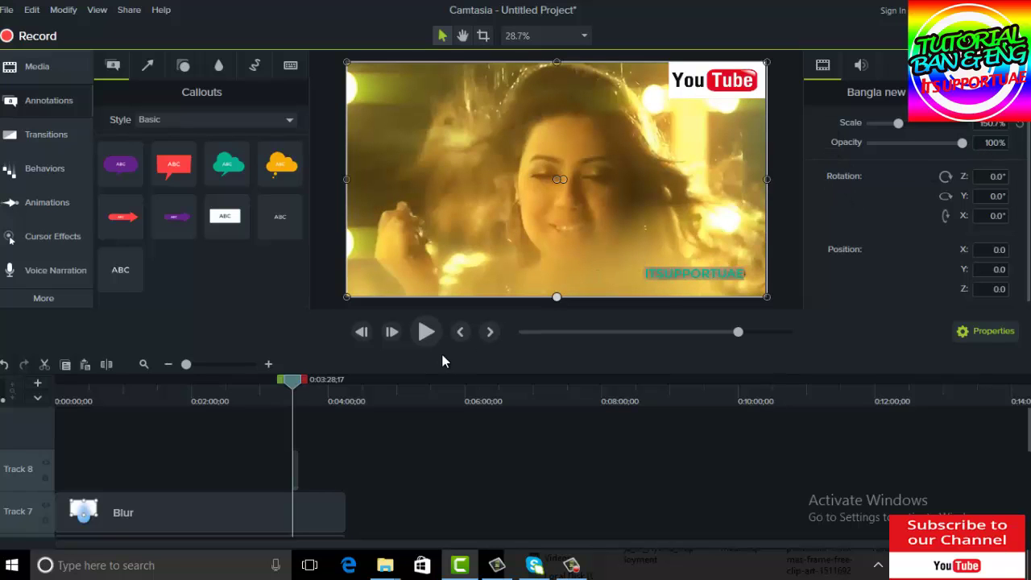
# Play the video from 3:28 to check the callout, and extend the text clip on Track 8 across the whole song video
pyautogui.click(419, 332)
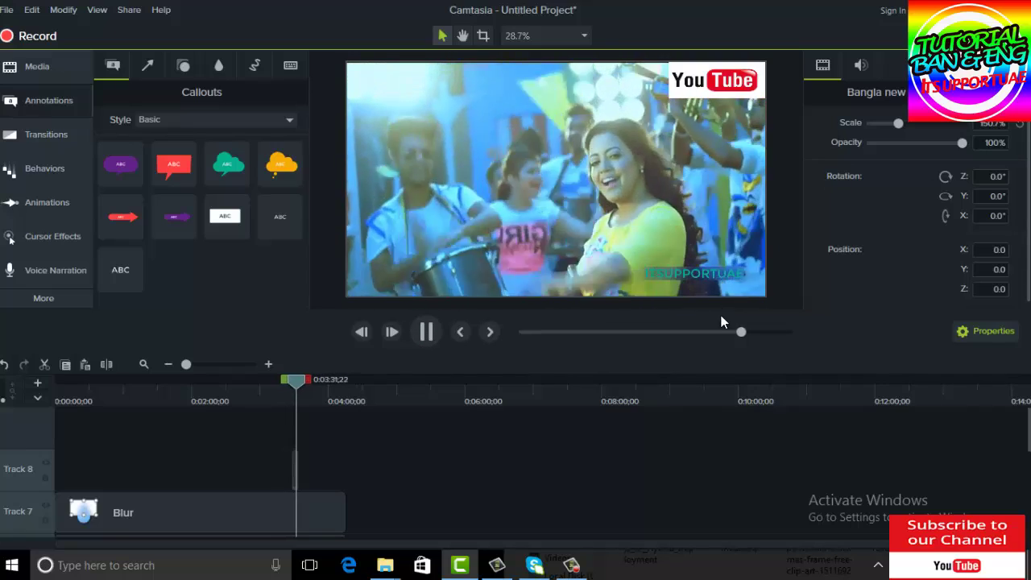
pyautogui.click(427, 333)
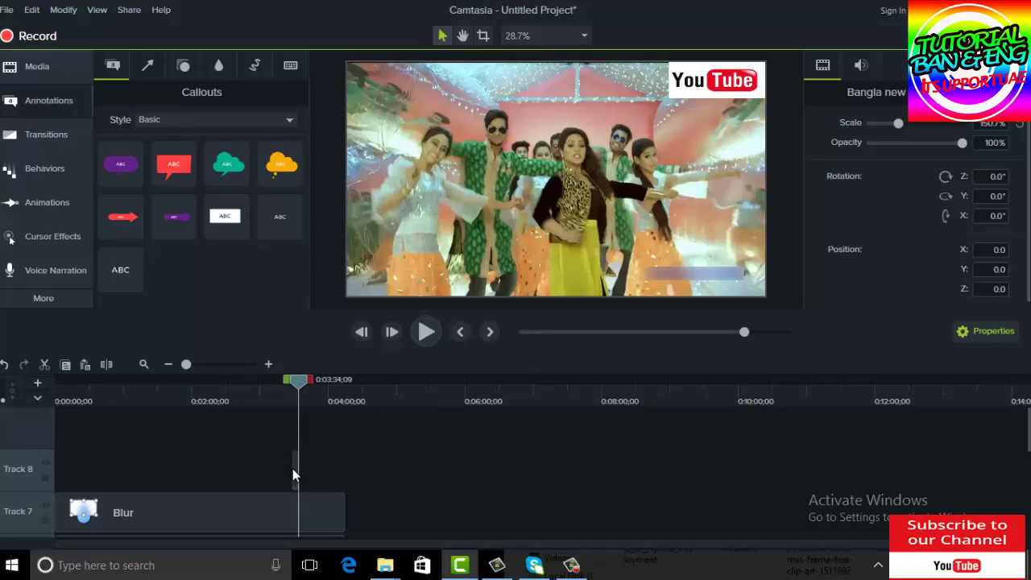
pyautogui.moveTo(292, 476); pyautogui.dragTo(19, 449)
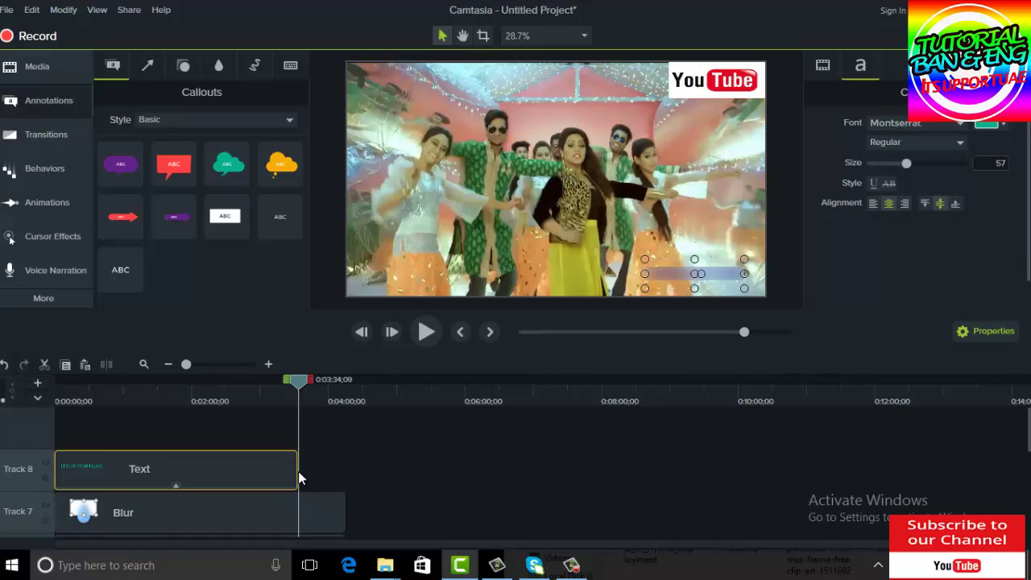
pyautogui.moveTo(299, 479); pyautogui.dragTo(346, 477)
pyautogui.click(431, 467)
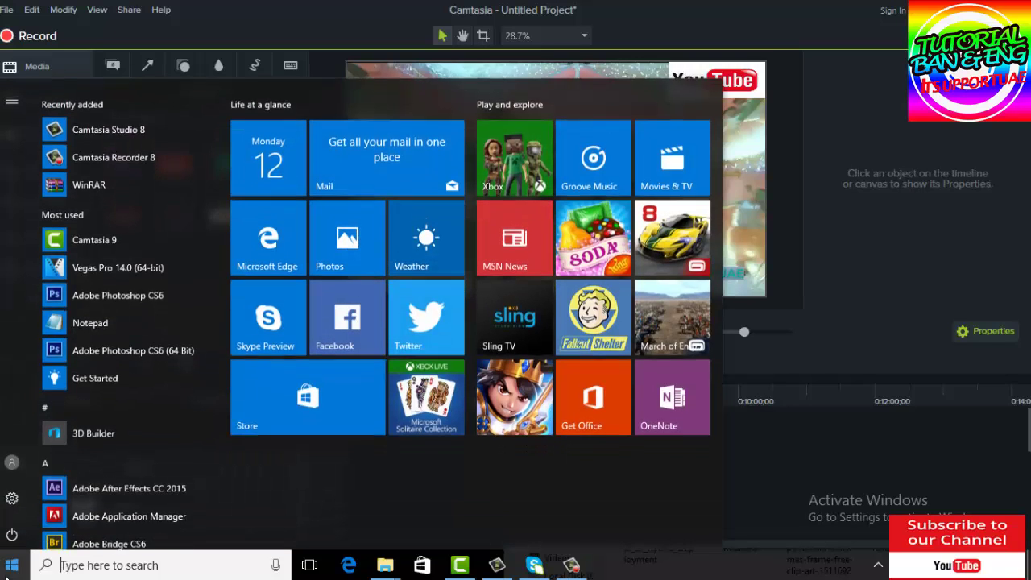
# Switch to Notepad and start a numbered list with the lines 1.Background and 2.Logo &
pyautogui.click(12, 565)
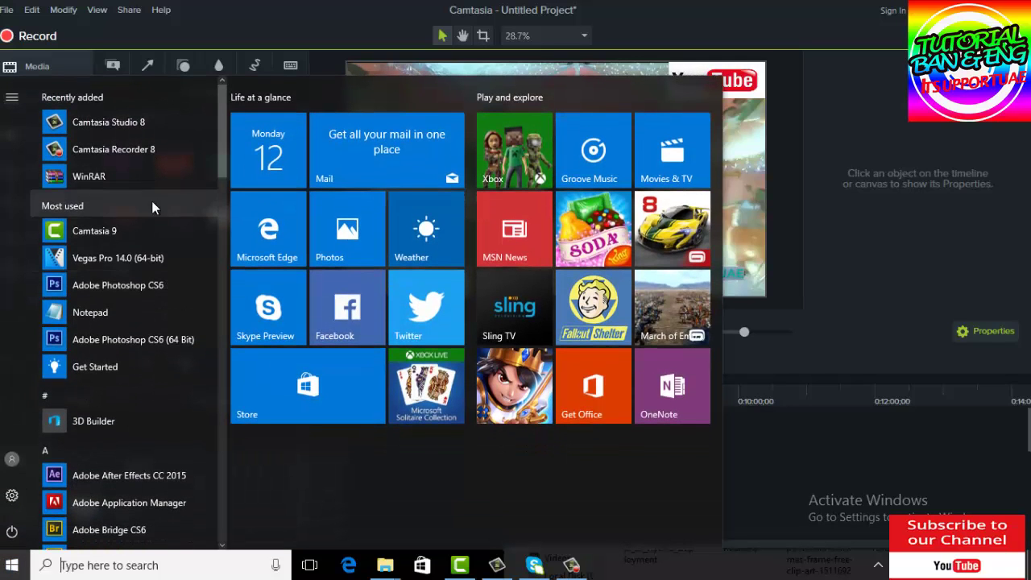
pyautogui.click(91, 313)
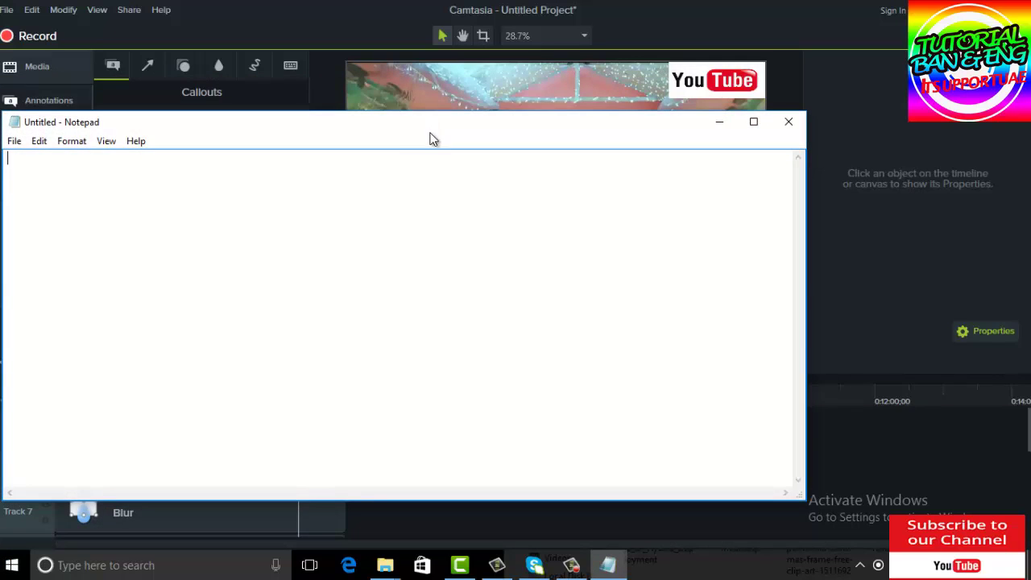
pyautogui.moveTo(407, 124); pyautogui.dragTo(508, 125)
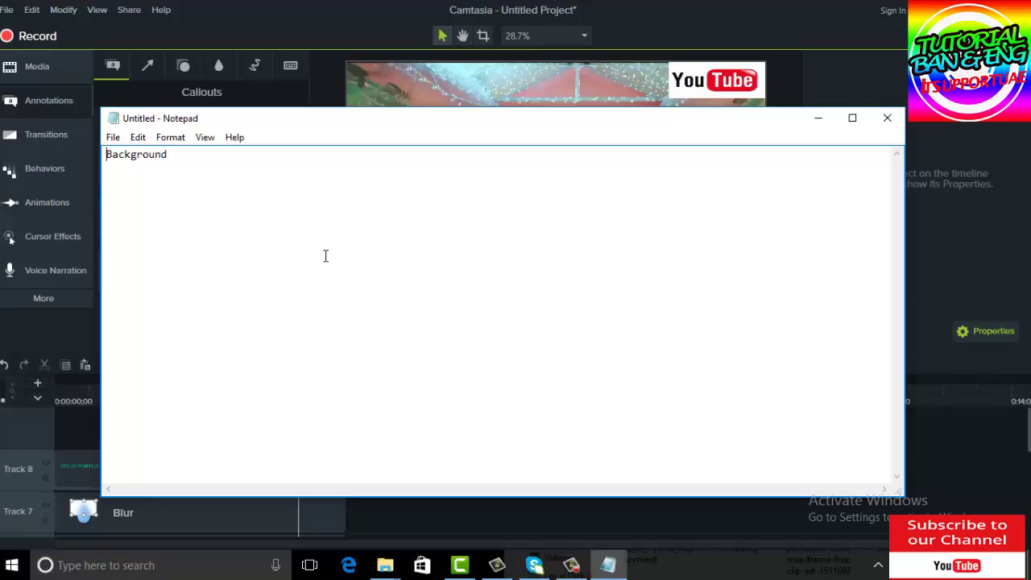
pyautogui.write('1.')
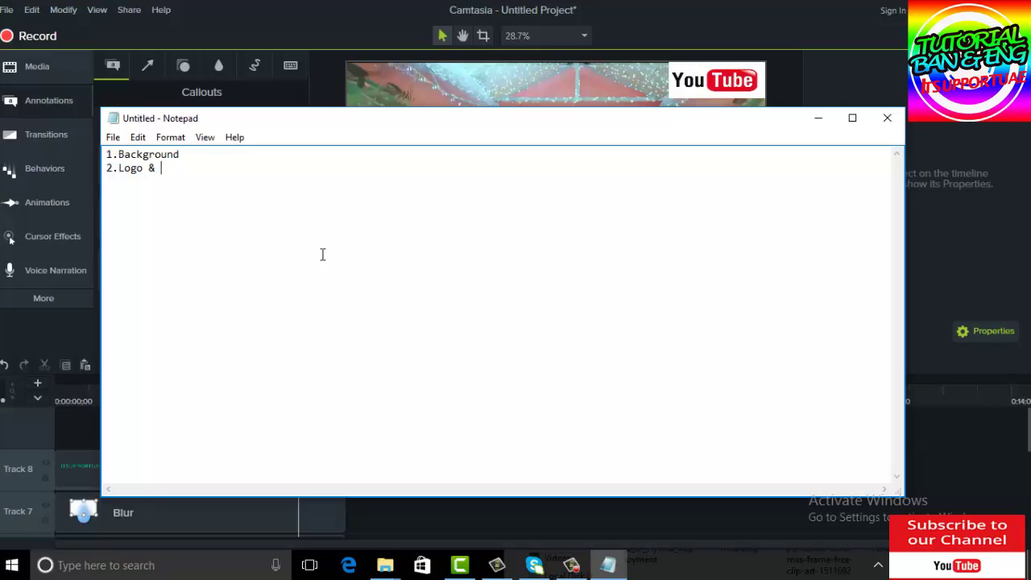
# Shorten the second line of the notes to 2.Logo, start line 3., and return to Camtasia
pyautogui.moveTo(305, 129); pyautogui.dragTo(450, 174)
pyautogui.press('BackSpace')
pyautogui.press('BackSpace')
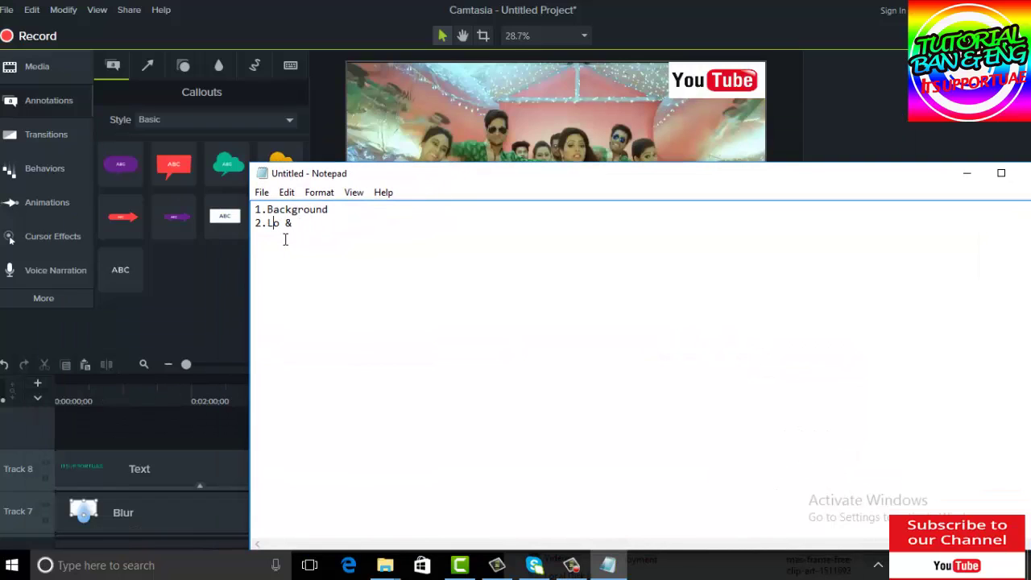
pyautogui.hotkey('ctrl', 'z')
pyautogui.moveTo(299, 225); pyautogui.dragTo(317, 226)
pyautogui.press('BackSpace')
pyautogui.click(372, 8)
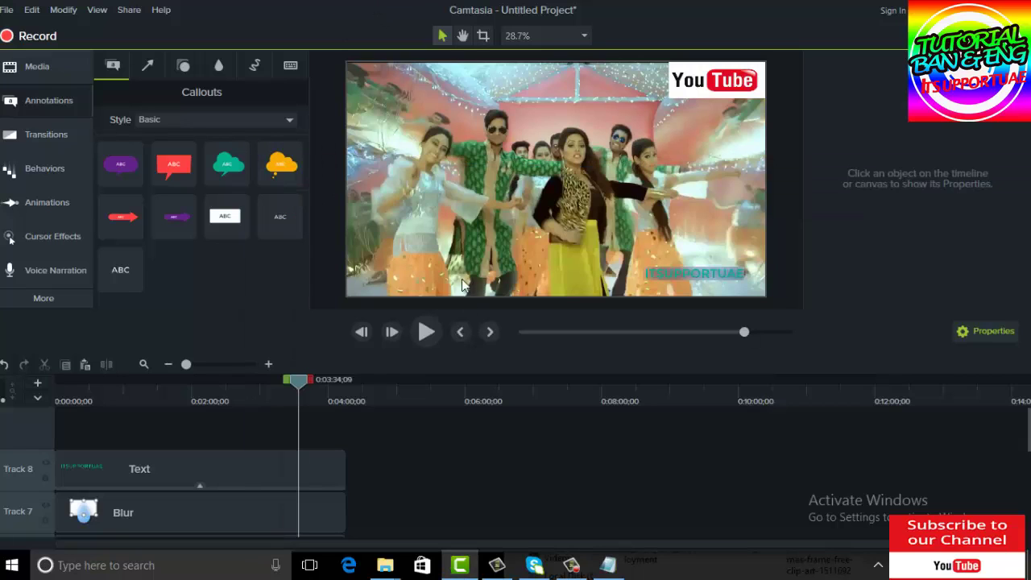
# Play the video briefly from 3:34 and return the playhead to the start of the timeline
pyautogui.click(421, 336)
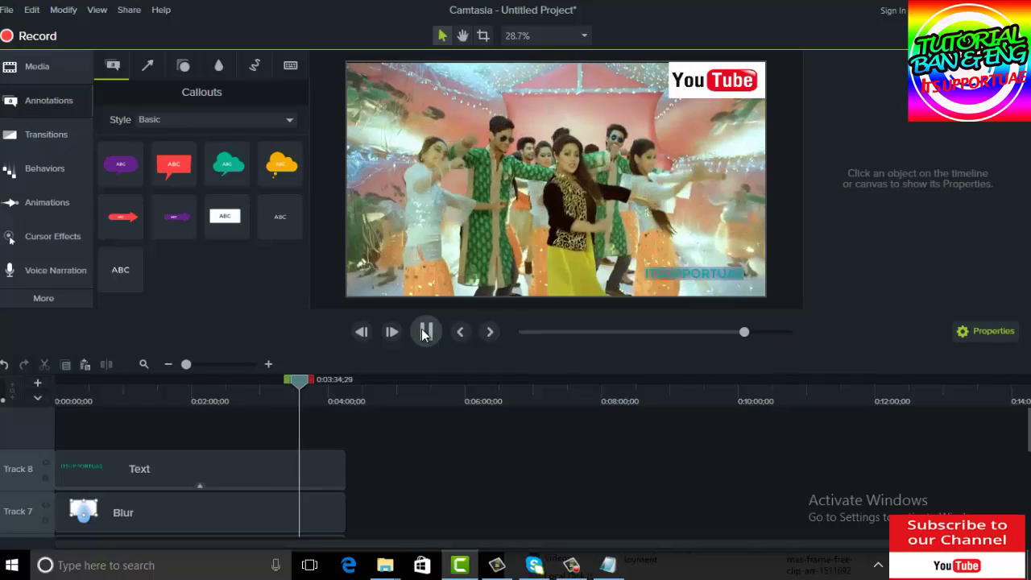
pyautogui.click(425, 332)
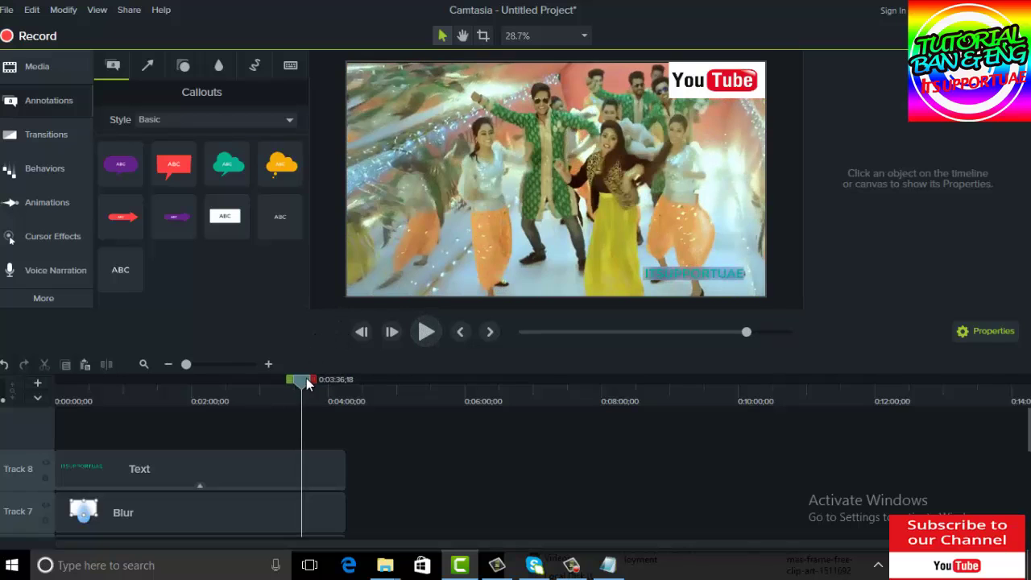
pyautogui.moveTo(306, 384); pyautogui.dragTo(18, 393)
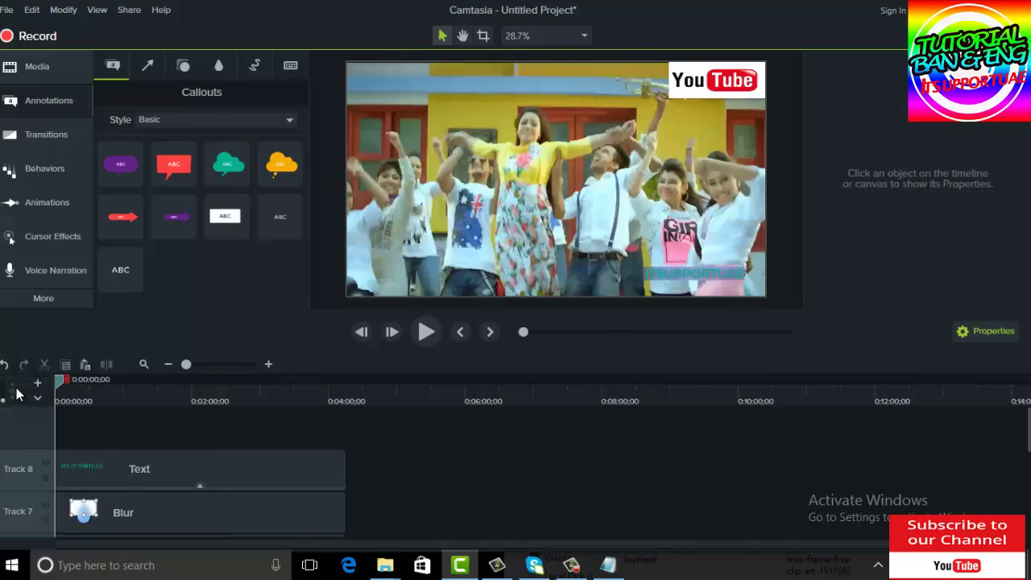
# Apply the Colorize visual effect to the song video on the canvas
pyautogui.click(408, 203)
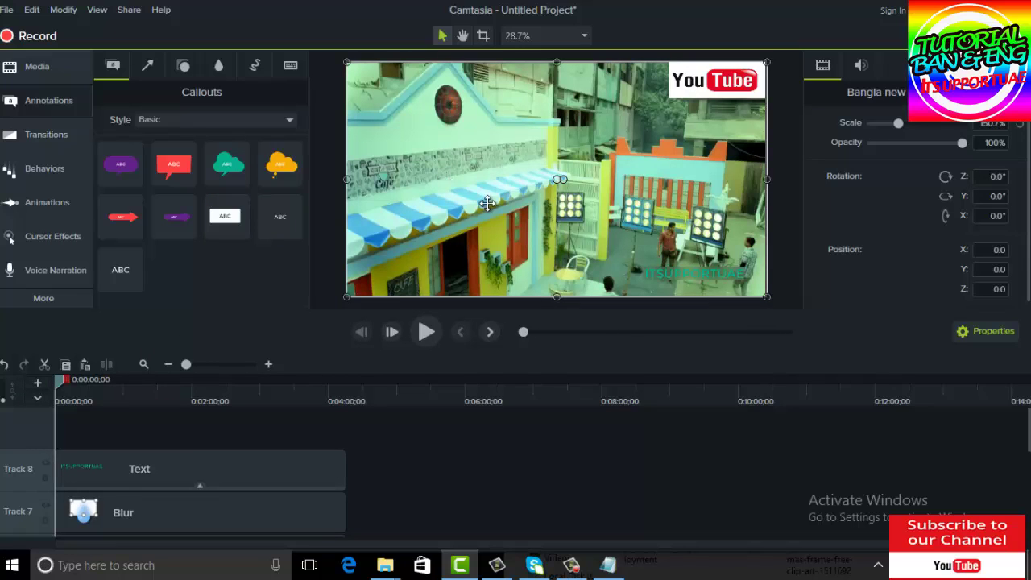
pyautogui.click(47, 303)
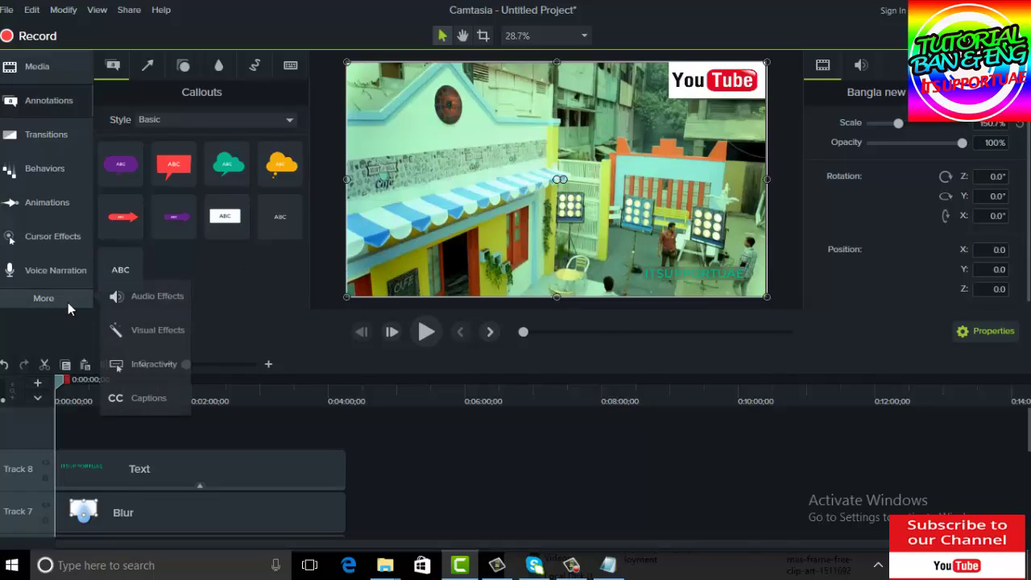
pyautogui.click(149, 334)
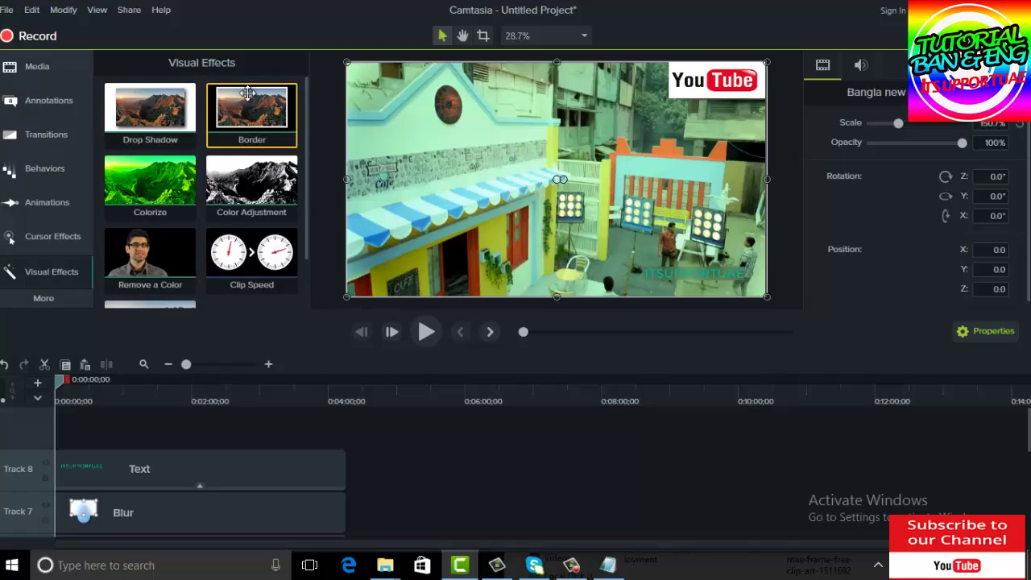
pyautogui.moveTo(257, 95); pyautogui.dragTo(271, 160)
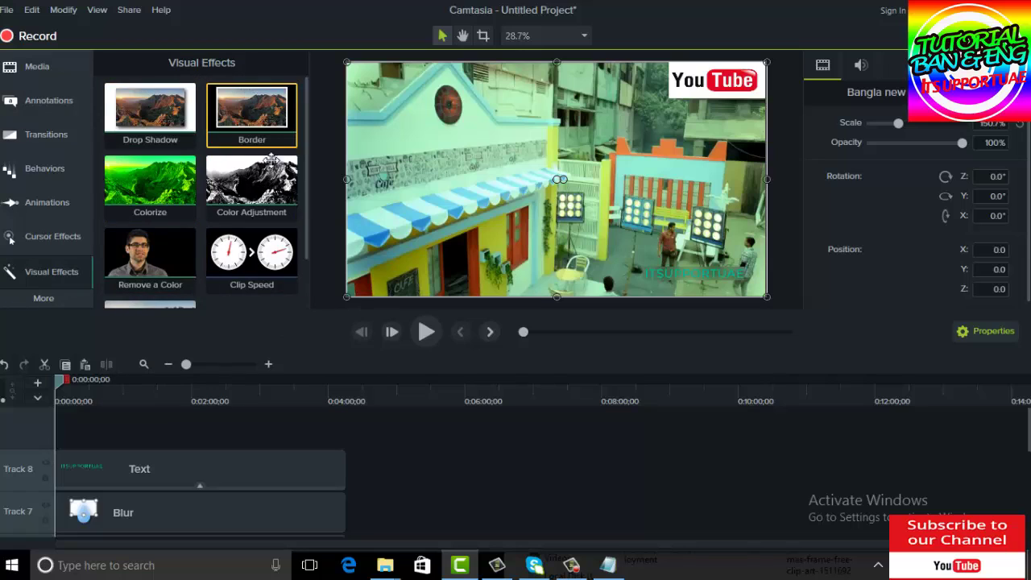
pyautogui.rightClick(154, 192)
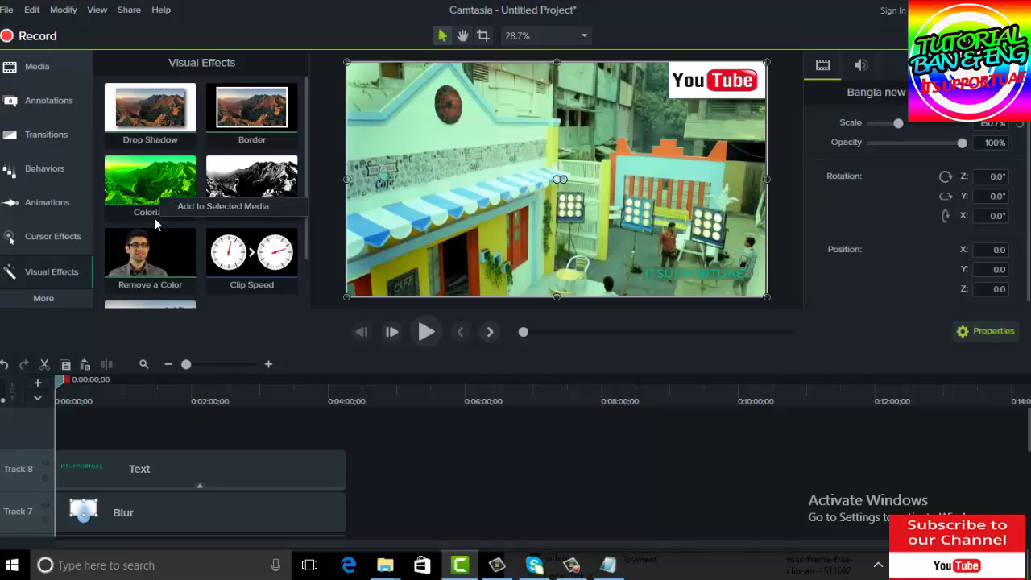
pyautogui.click(151, 187)
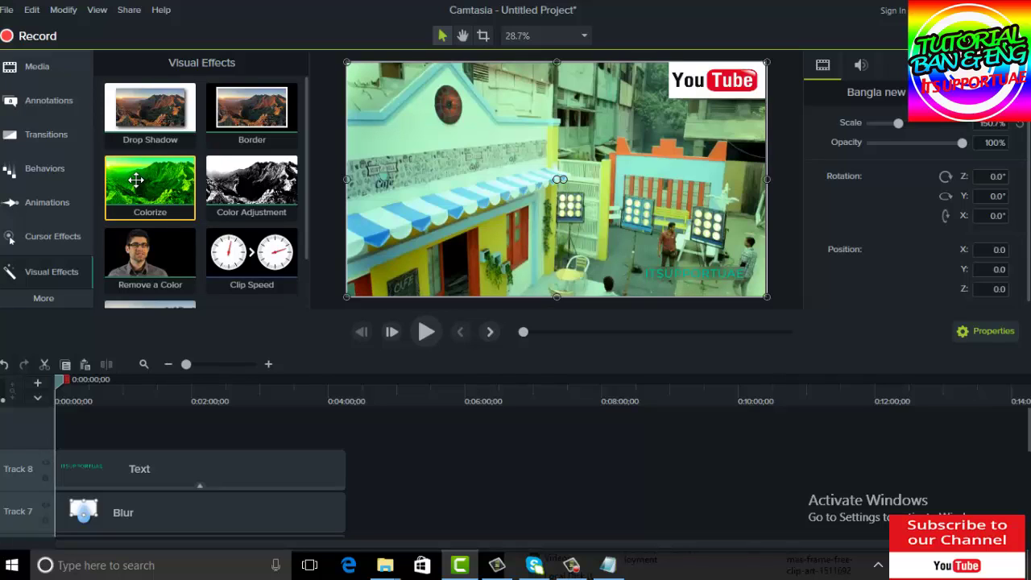
pyautogui.moveTo(139, 181); pyautogui.dragTo(495, 155)
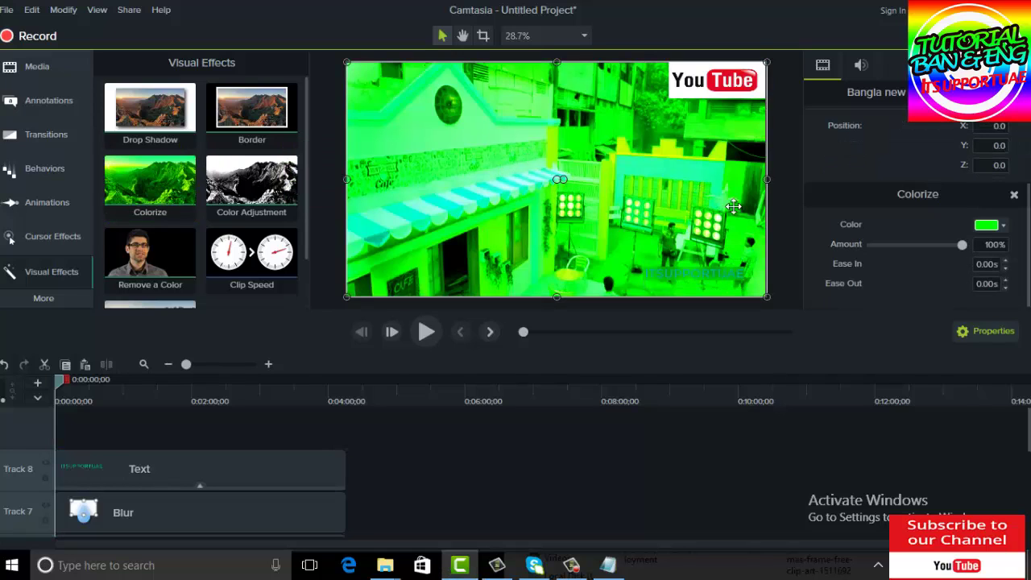
# Set the Colorize effect to yellow with an amount of 8%, and play the opening seconds to check the tint
pyautogui.click(916, 245)
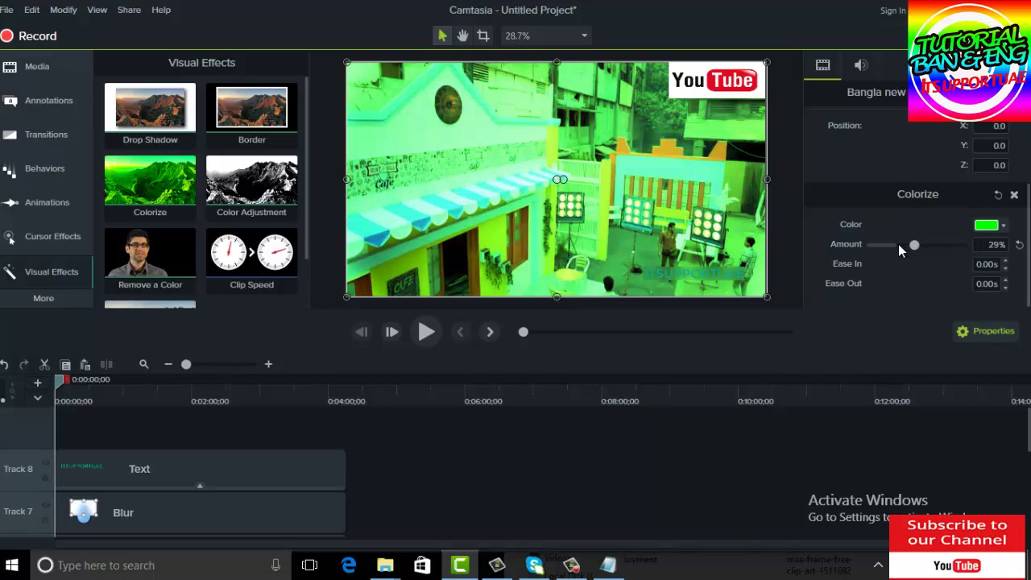
pyautogui.moveTo(896, 245); pyautogui.dragTo(856, 248)
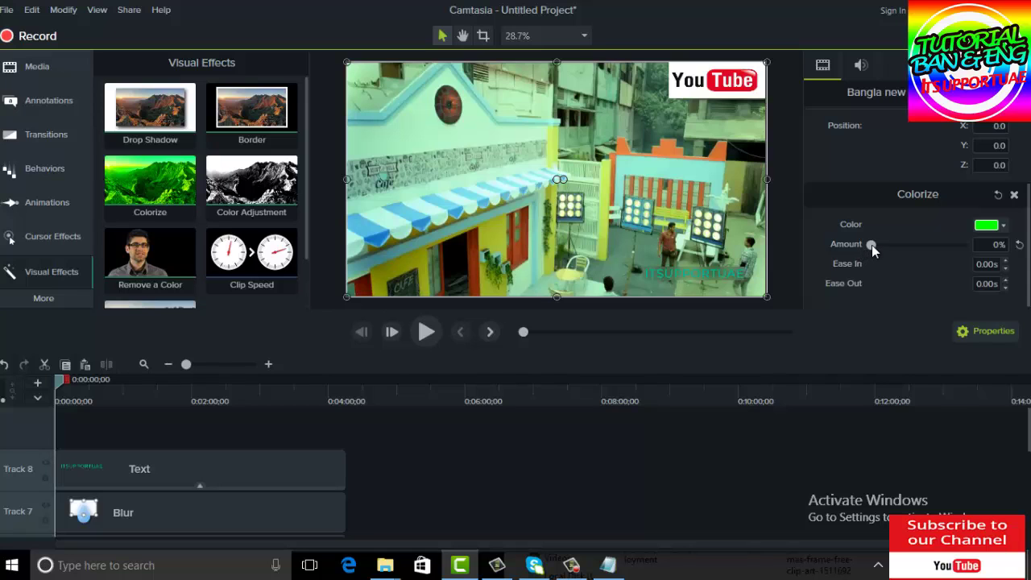
pyautogui.moveTo(872, 244); pyautogui.dragTo(902, 245)
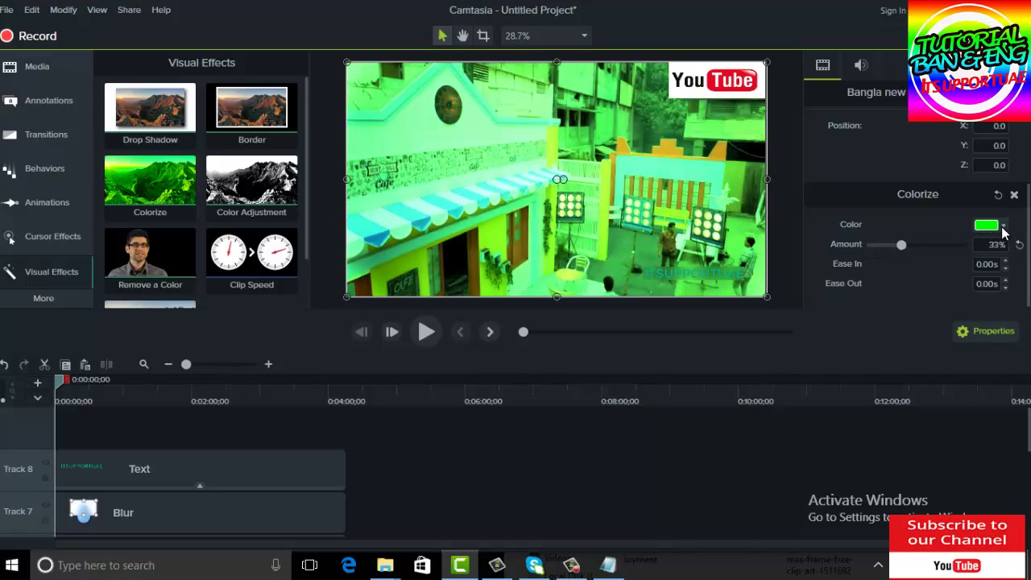
pyautogui.click(985, 227)
pyautogui.click(915, 273)
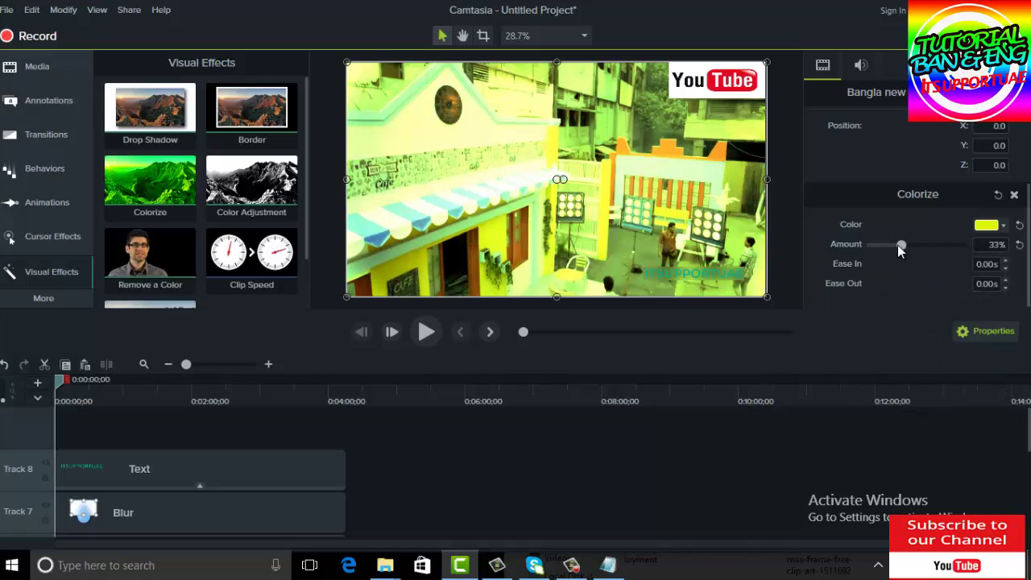
pyautogui.moveTo(897, 245); pyautogui.dragTo(875, 243)
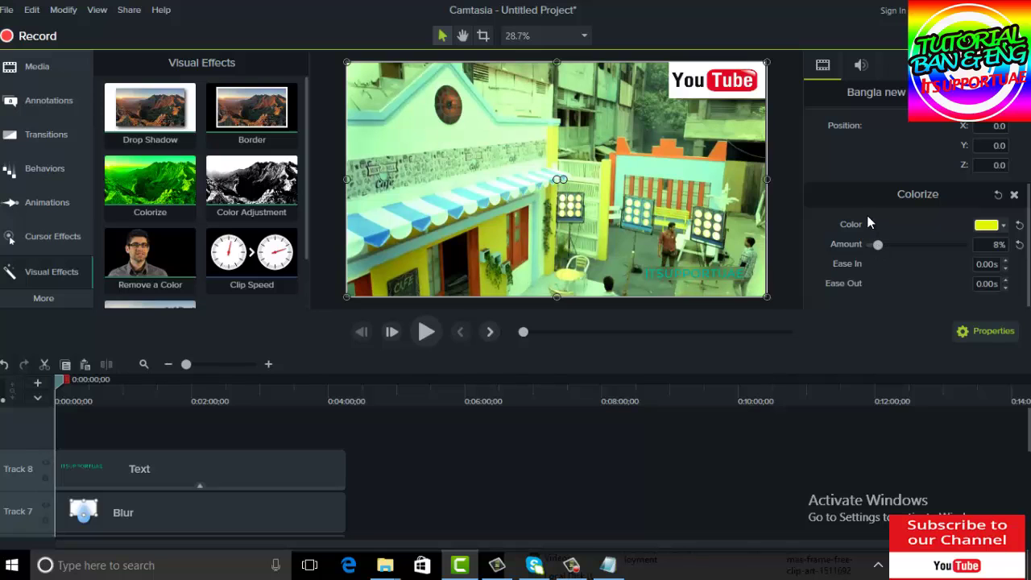
pyautogui.click(427, 332)
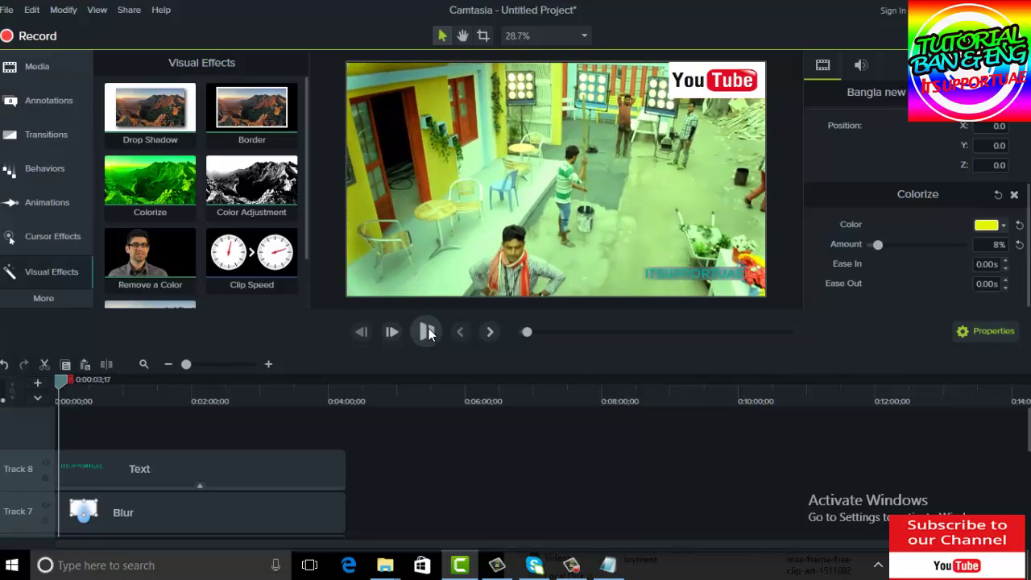
pyautogui.click(427, 332)
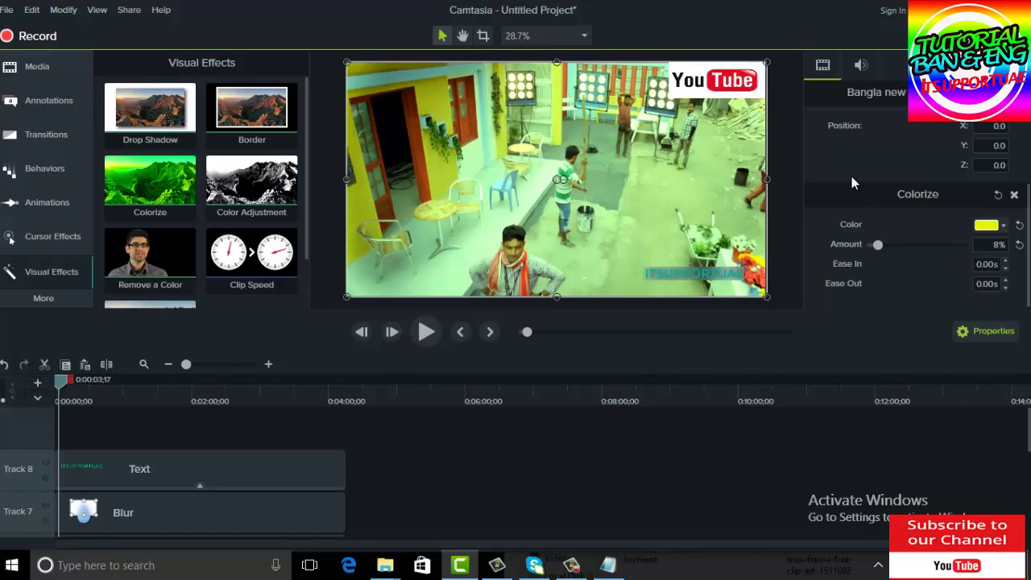
# Switch to Notepad, enter color as the third item of the list, and return to Camtasia
pyautogui.click(606, 561)
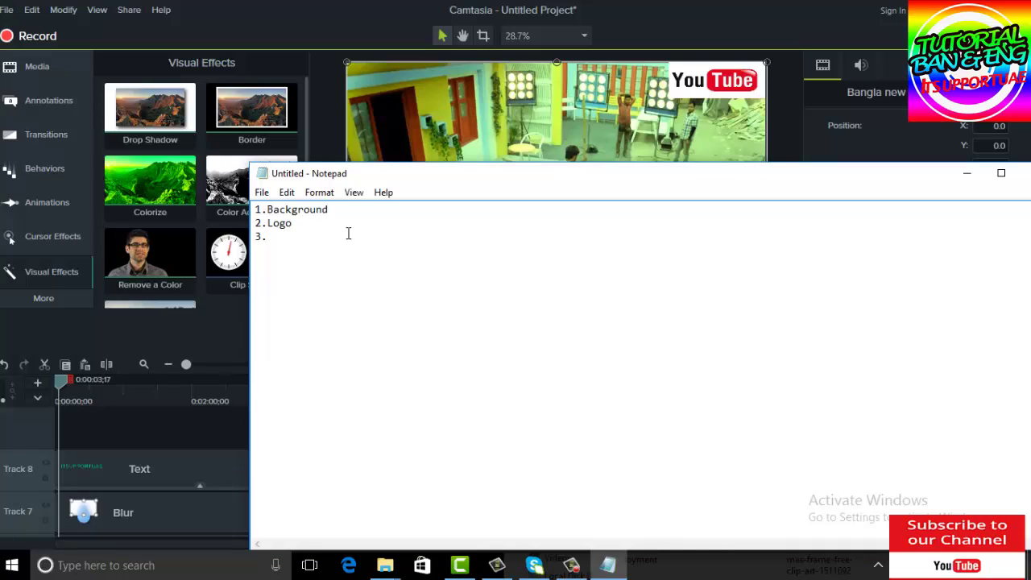
pyautogui.write('color')
pyautogui.click(448, 100)
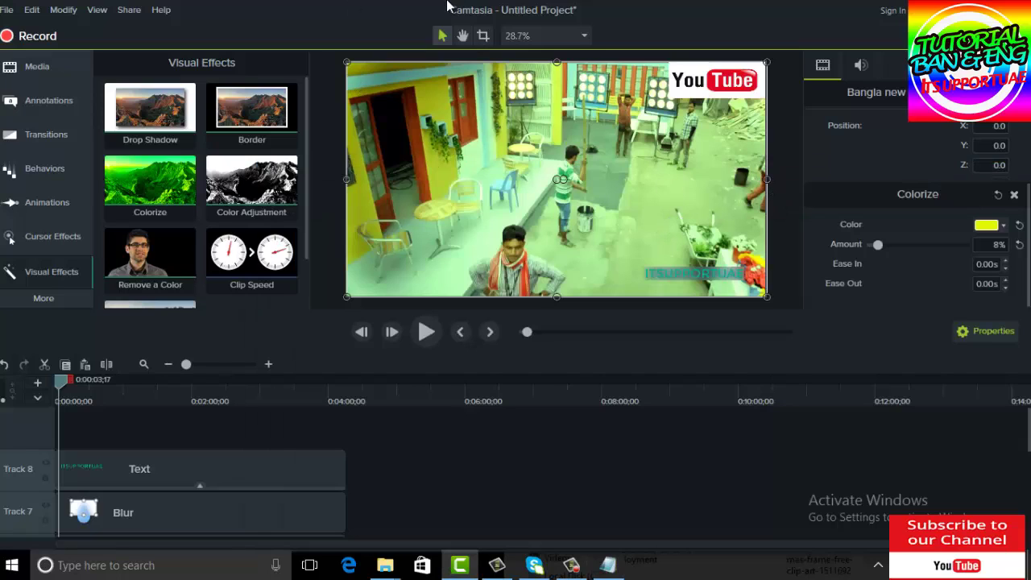
# Look through the timeline tracks from the text clip on Track 8 down to the song clip on Track 5
pyautogui.click(246, 246)
pyautogui.scroll(-3, 1020, 471)
pyautogui.scroll(1, 1020, 471)
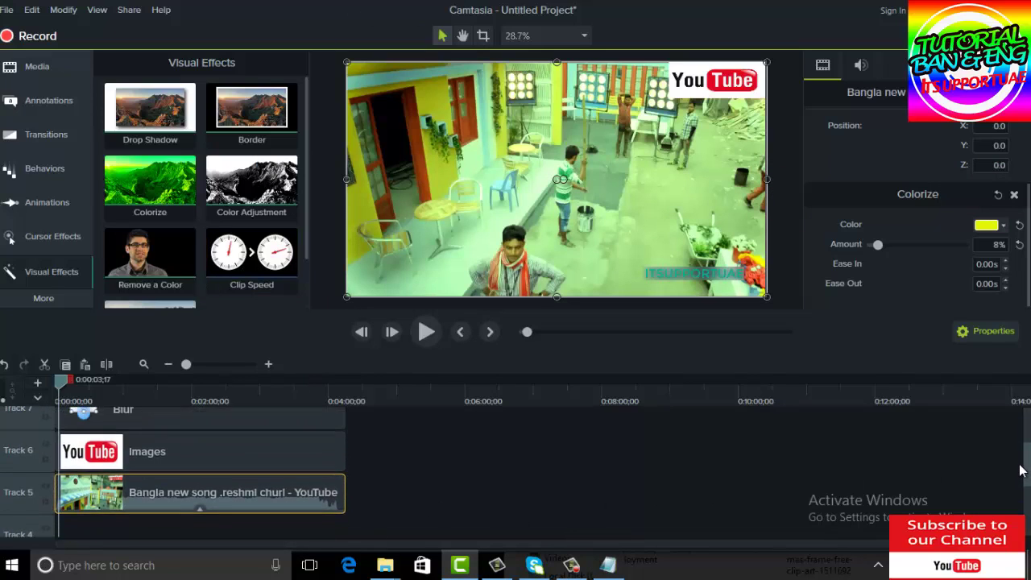
pyautogui.scroll(3, 1020, 471)
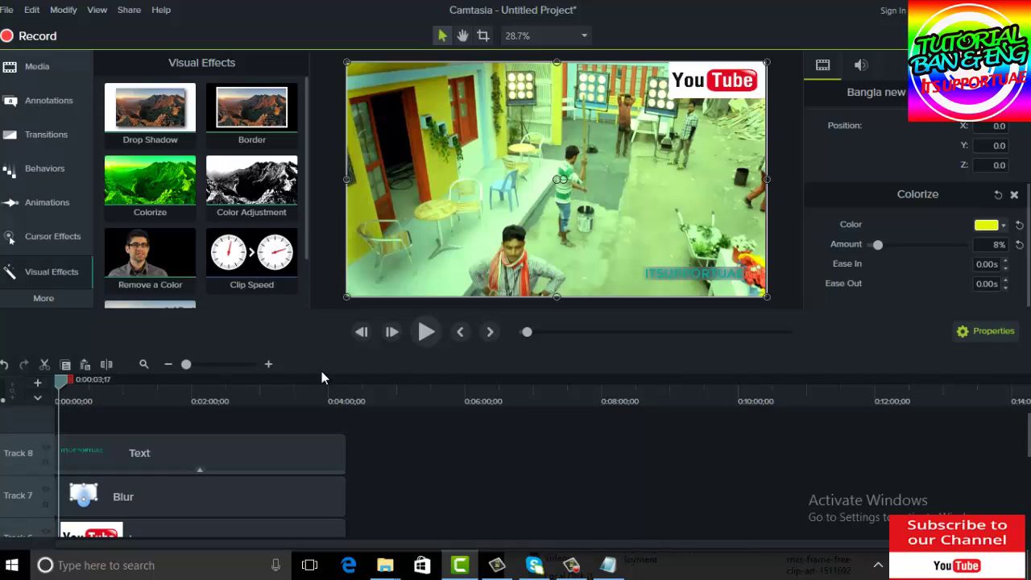
pyautogui.click(65, 364)
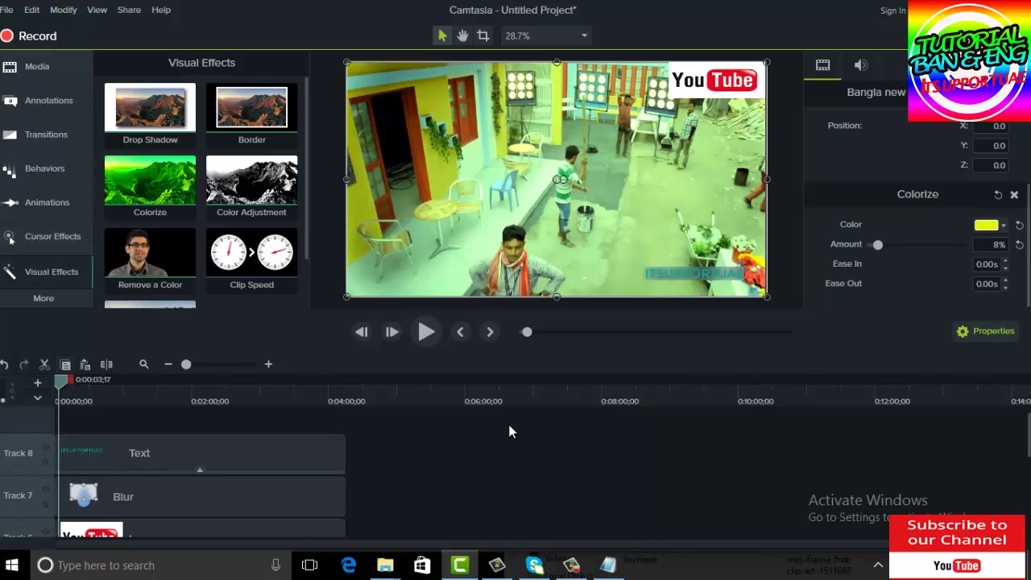
pyautogui.scroll(-2, 1027, 467)
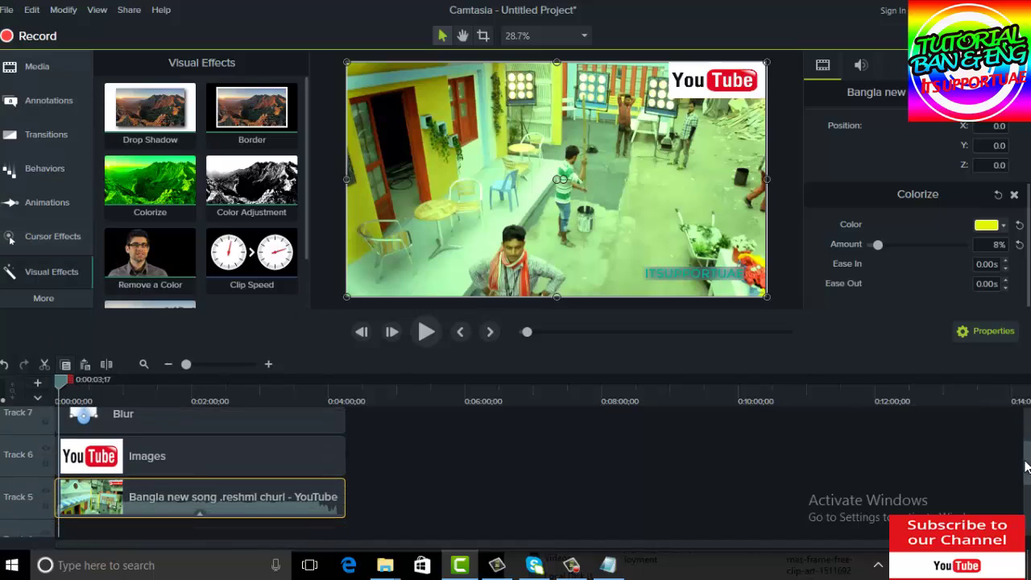
pyautogui.scroll(-1, 1026, 467)
pyautogui.moveTo(315, 493); pyautogui.dragTo(258, 478)
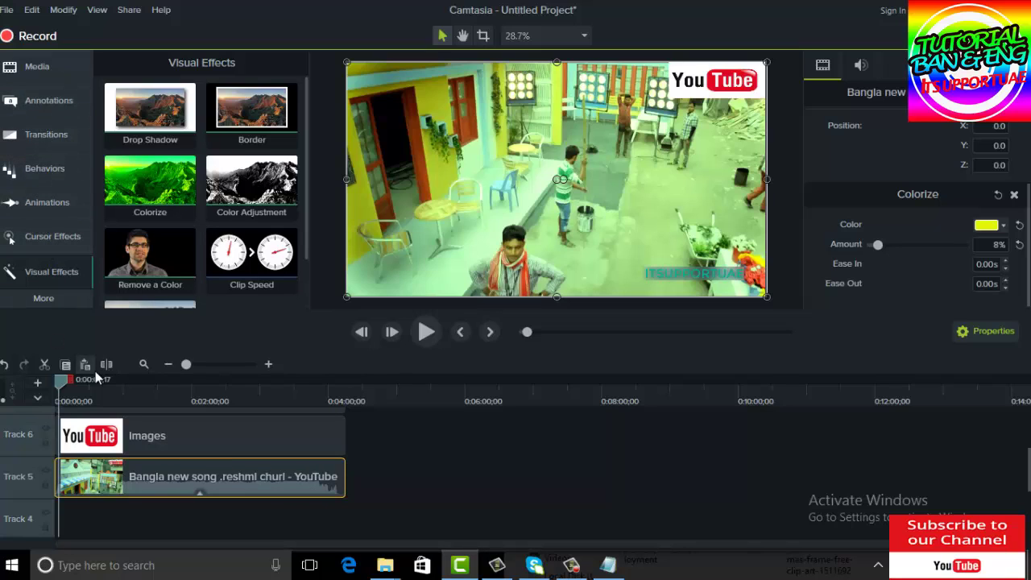
pyautogui.moveTo(147, 472); pyautogui.dragTo(145, 464)
# Apply the Fade In audio effect to the song clip on Track 5
pyautogui.click(48, 298)
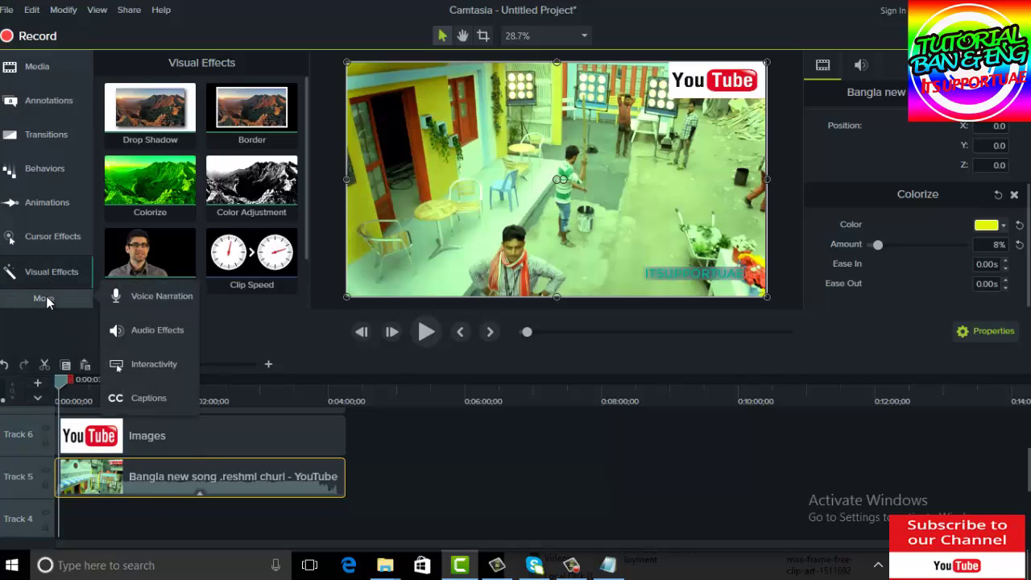
pyautogui.click(136, 327)
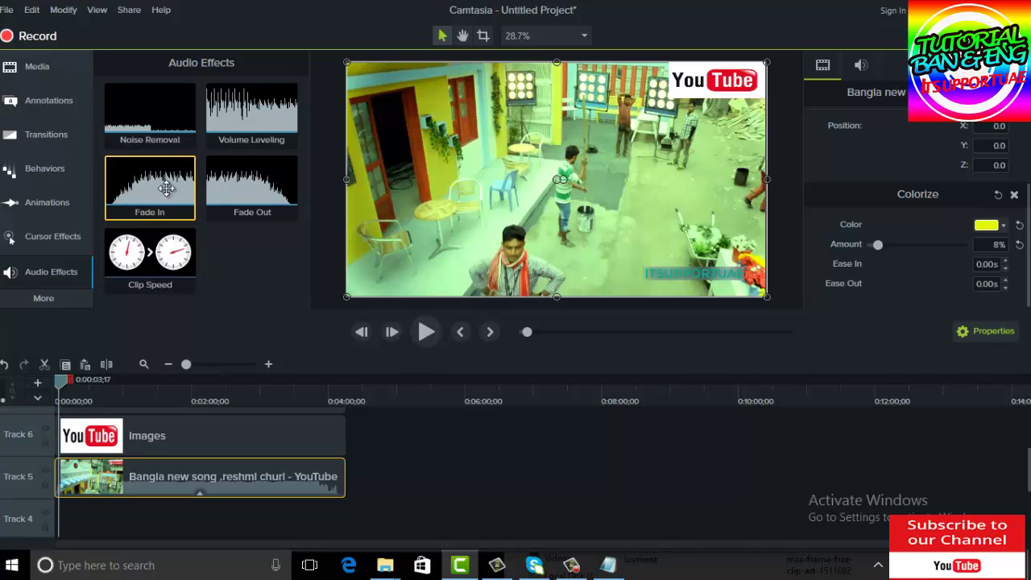
pyautogui.moveTo(167, 186)
pyautogui.mouseDown()
pyautogui.moveTo(151, 372)
pyautogui.moveTo(151, 186)
pyautogui.mouseUp()
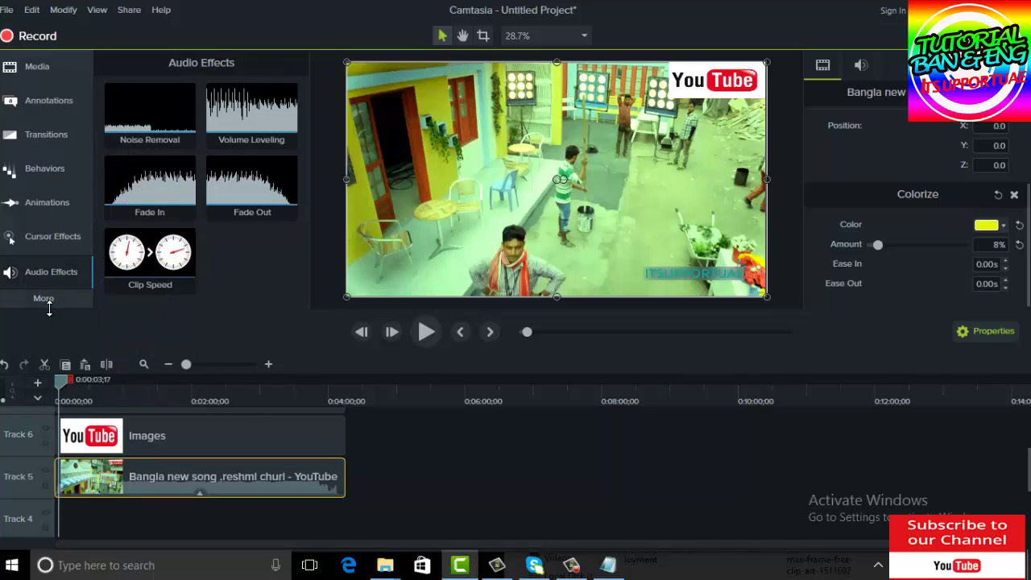
pyautogui.click(45, 273)
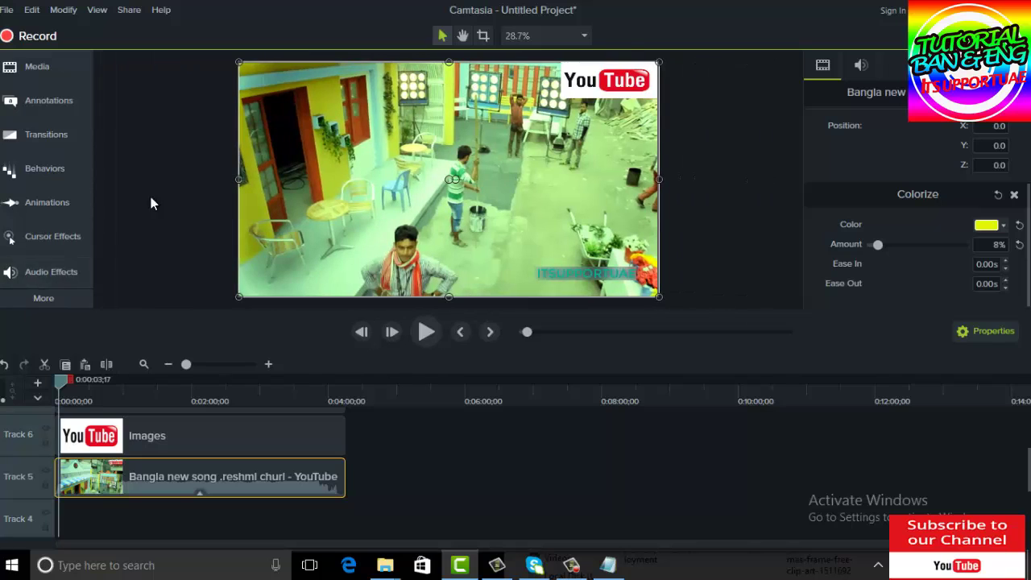
pyautogui.click(40, 277)
pyautogui.moveTo(154, 184); pyautogui.dragTo(95, 487)
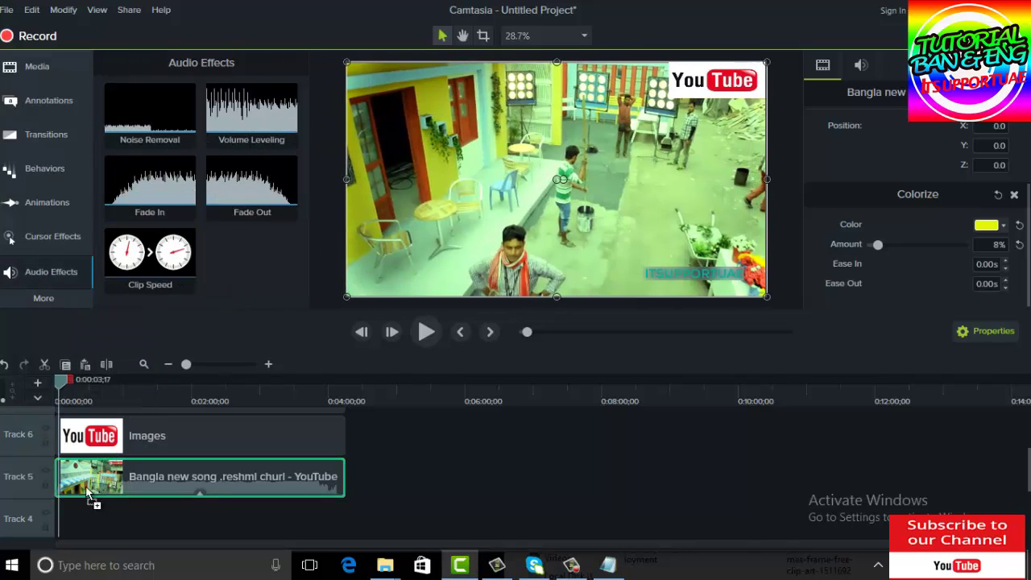
# Apply the Fade Out and Volume Leveling audio effects to the song clip on Track 5
pyautogui.moveTo(241, 201); pyautogui.dragTo(314, 467)
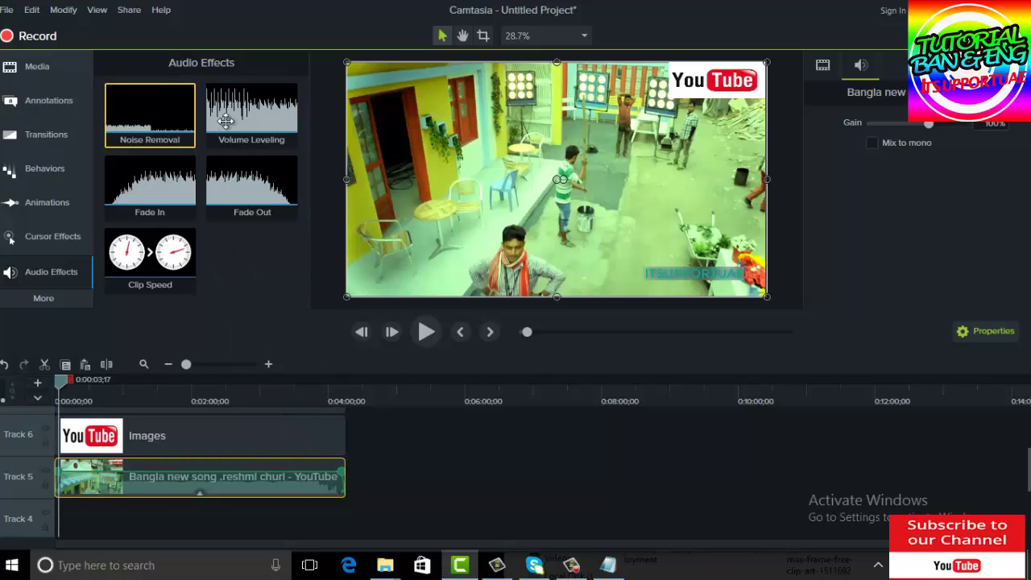
pyautogui.moveTo(253, 130); pyautogui.dragTo(186, 474)
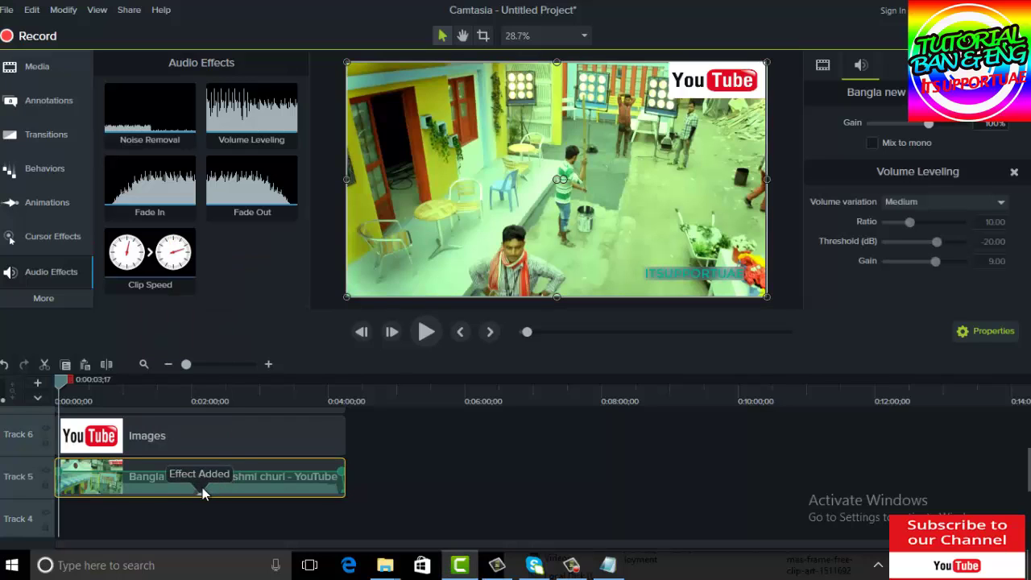
# Raise the volume level of the whole song clip on Track 5 to 188%
pyautogui.click(307, 473)
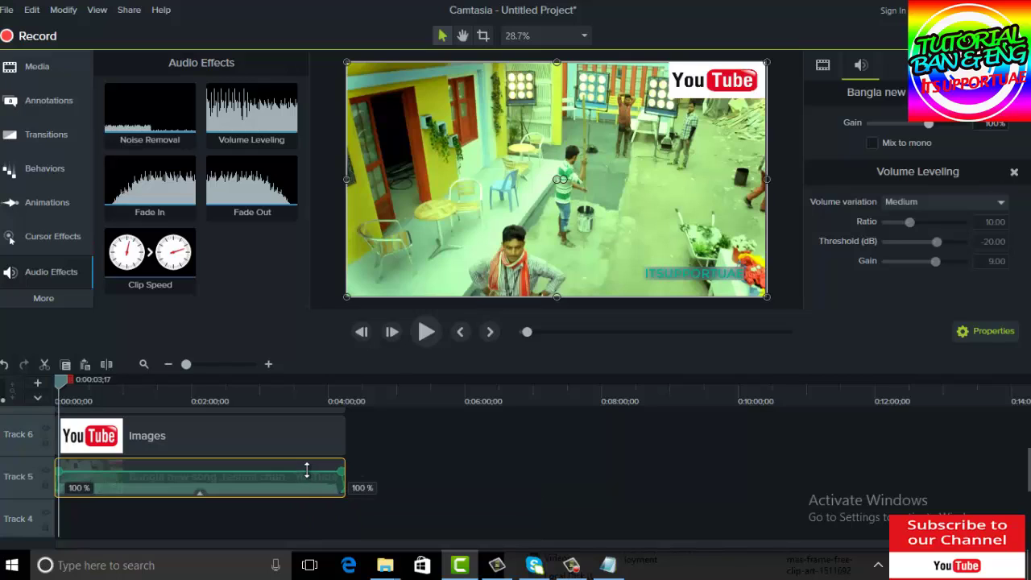
pyautogui.moveTo(307, 469); pyautogui.dragTo(308, 469)
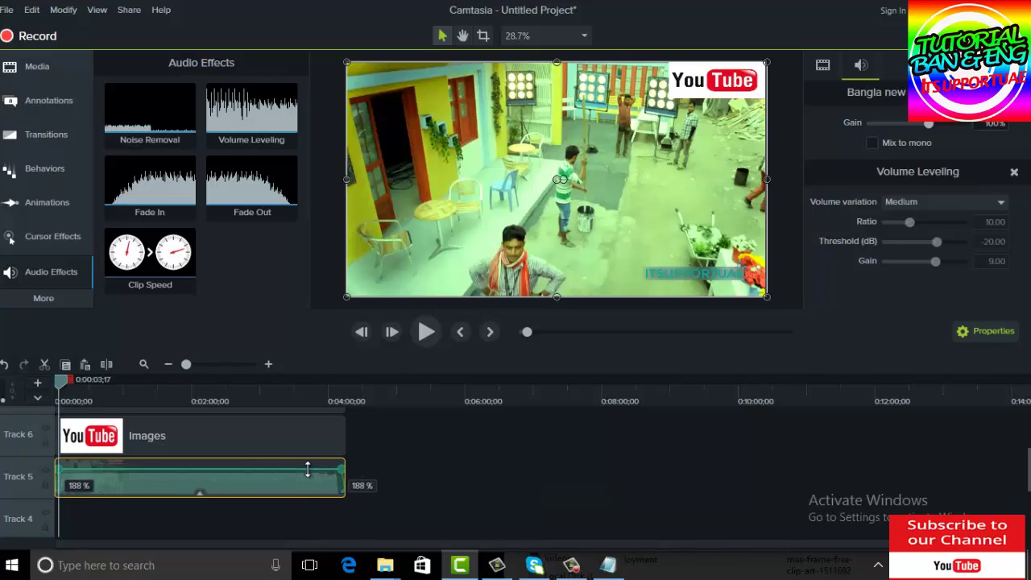
pyautogui.click(375, 452)
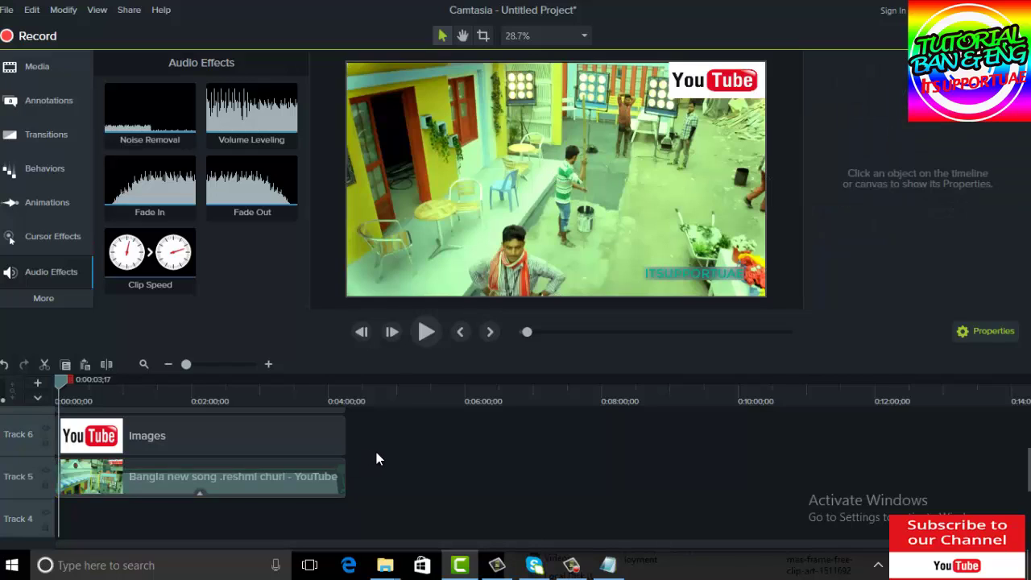
# Add a Clip Speed effect to the song clip on Track 5
pyautogui.click(245, 492)
pyautogui.rightClick(246, 492)
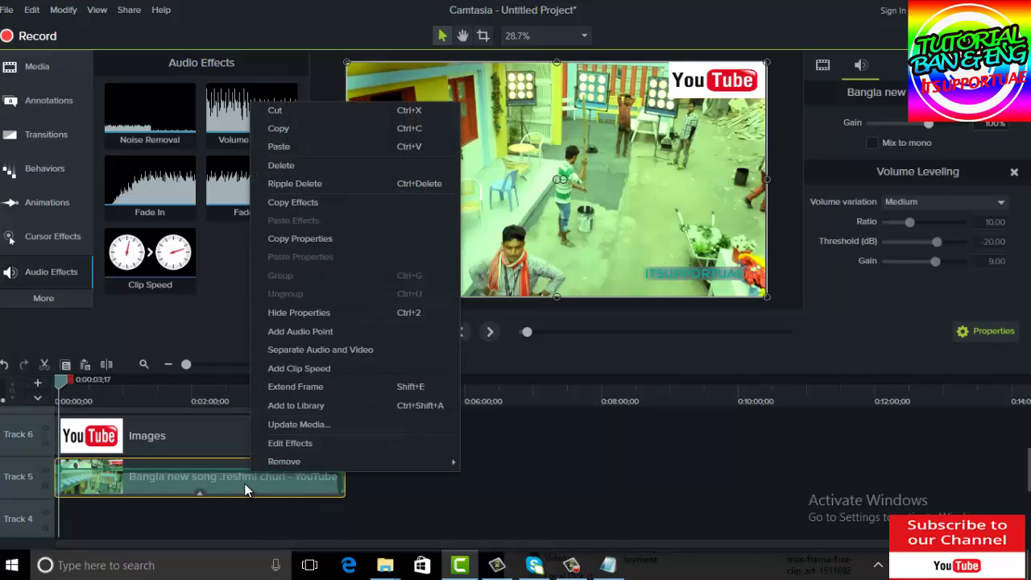
pyautogui.click(301, 369)
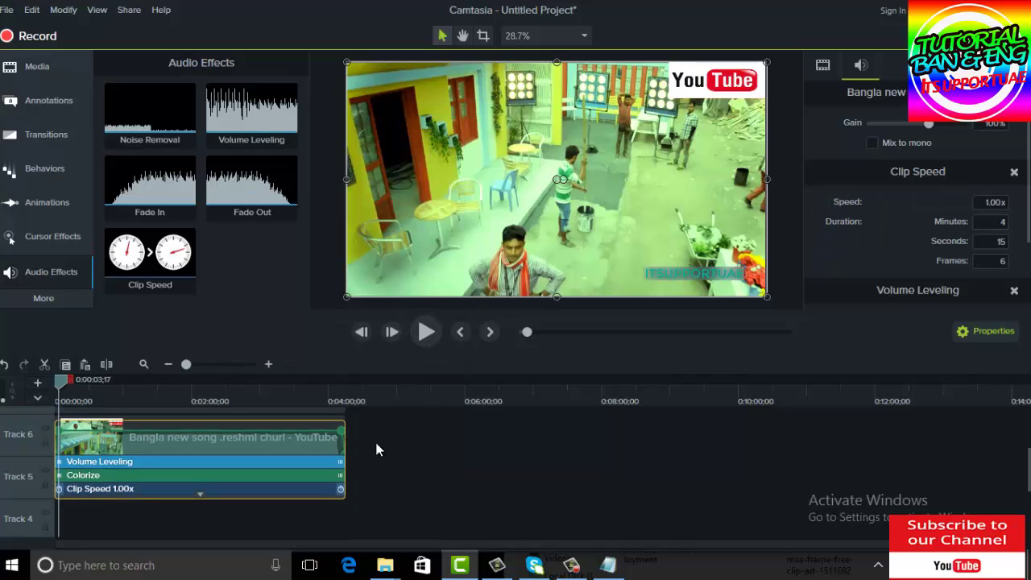
# Review the volume variation options of the song clip's Volume Leveling effect
pyautogui.click(91, 462)
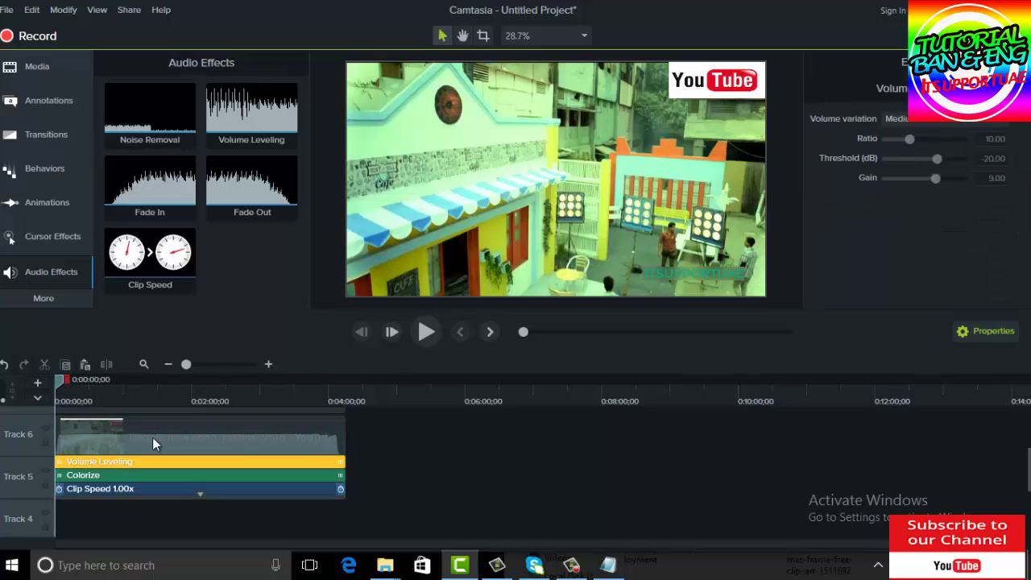
pyautogui.click(910, 118)
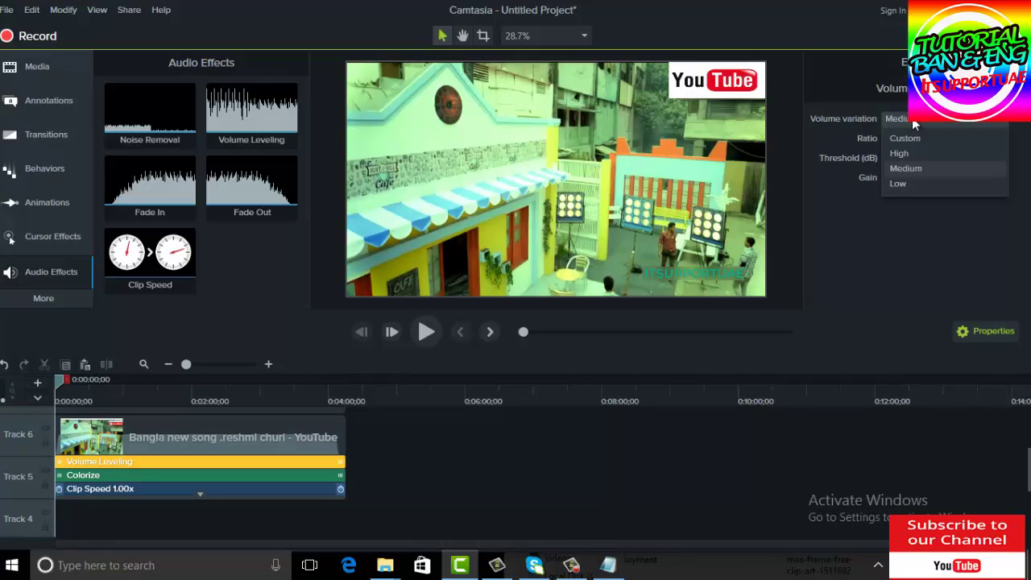
pyautogui.click(912, 121)
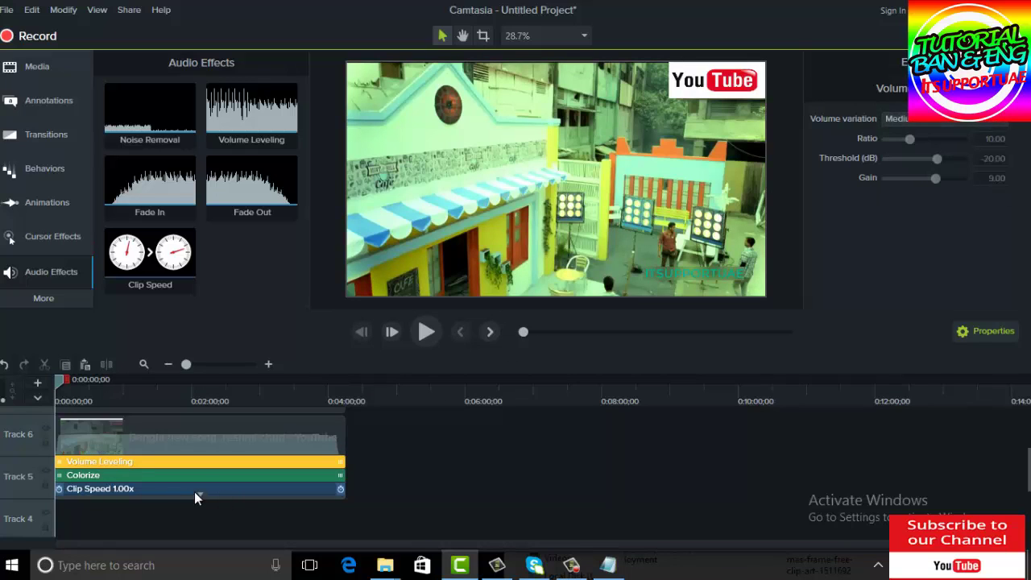
# Lengthen the song clip's Clip Speed duration by setting its seconds to 25
pyautogui.click(136, 489)
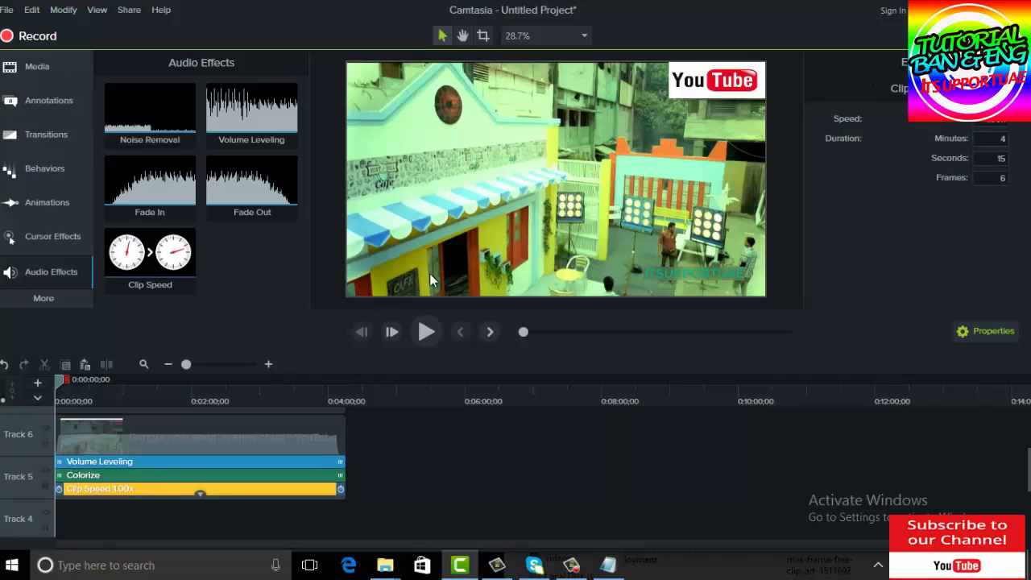
pyautogui.click(340, 387)
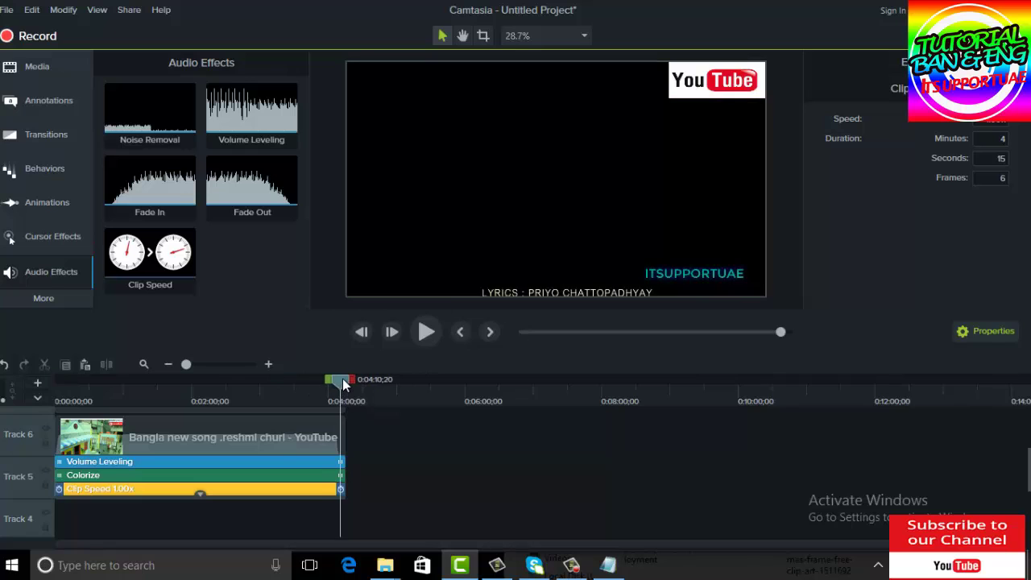
pyautogui.moveTo(341, 378); pyautogui.dragTo(298, 386)
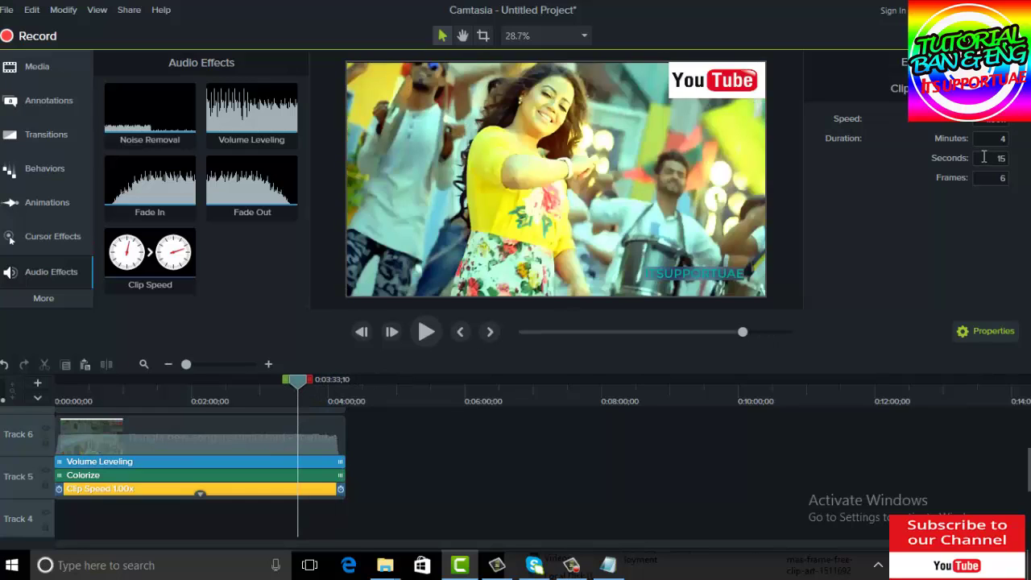
pyautogui.doubleClick(1003, 159)
pyautogui.write('25')
pyautogui.press('Return')
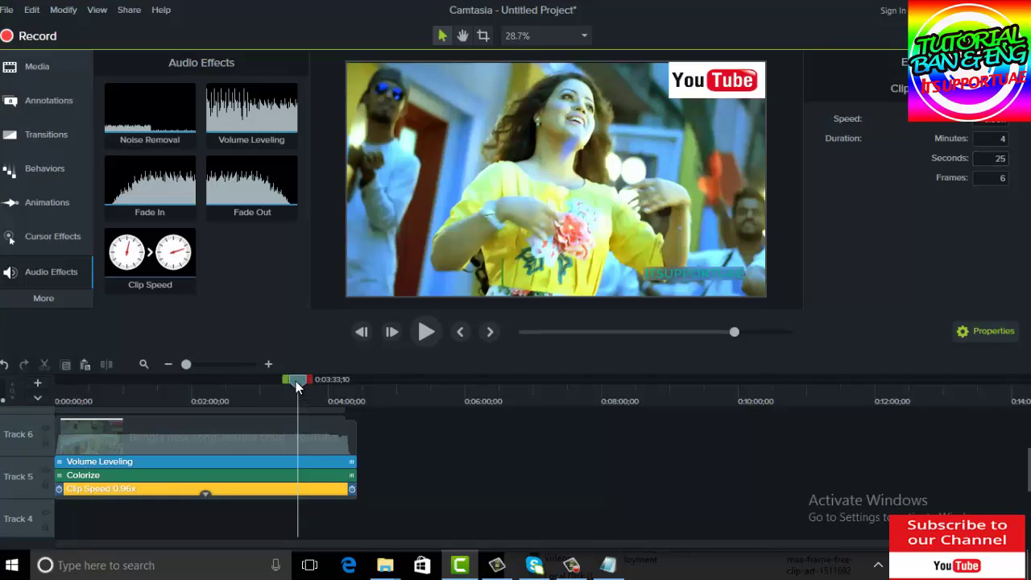
# Play a short stretch near the end of the song to check the changed speed, and move the playhead back to 0:02:55;13
pyautogui.moveTo(296, 381); pyautogui.dragTo(316, 397)
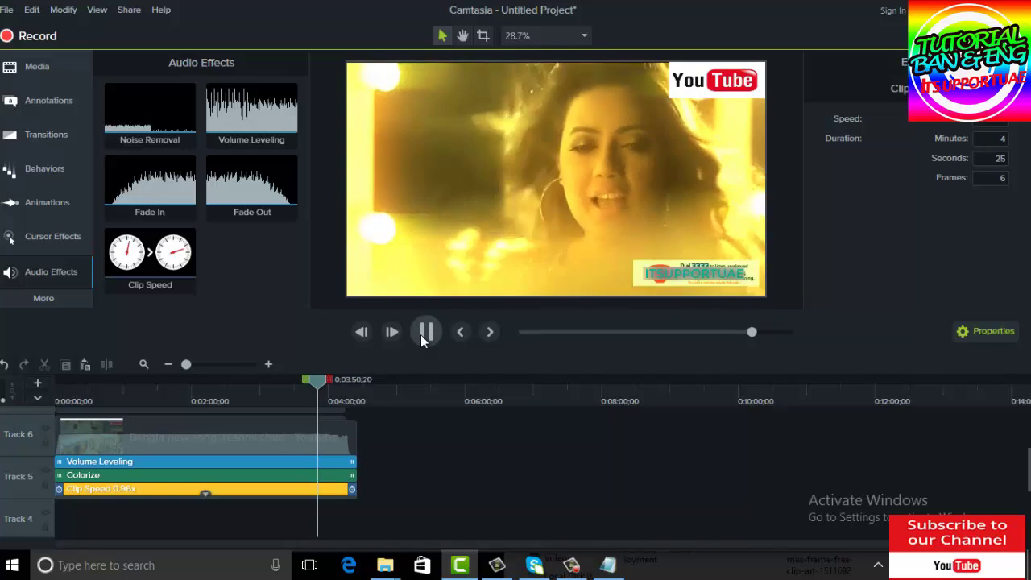
pyautogui.click(424, 332)
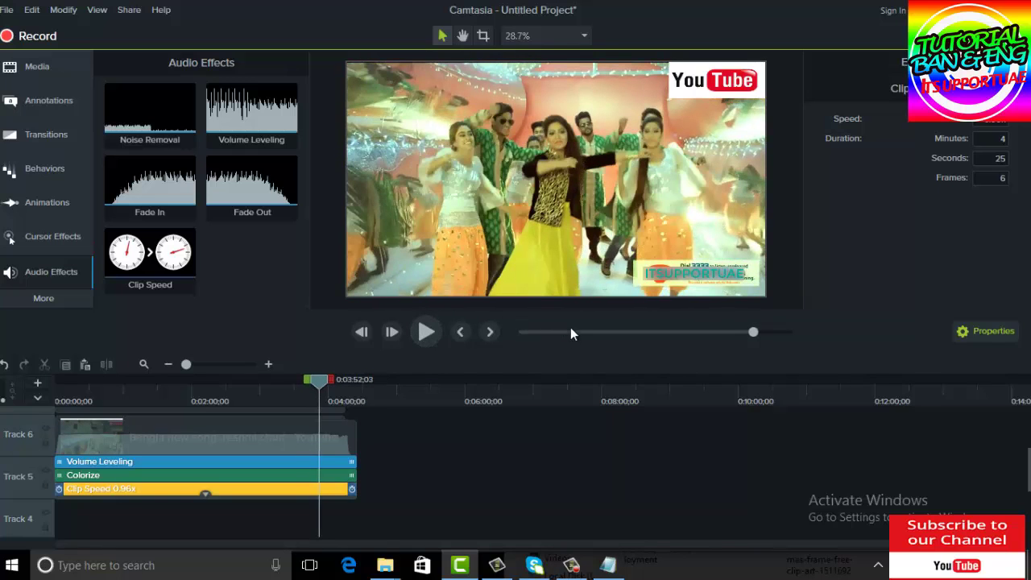
pyautogui.click(388, 435)
pyautogui.moveTo(319, 381); pyautogui.dragTo(255, 387)
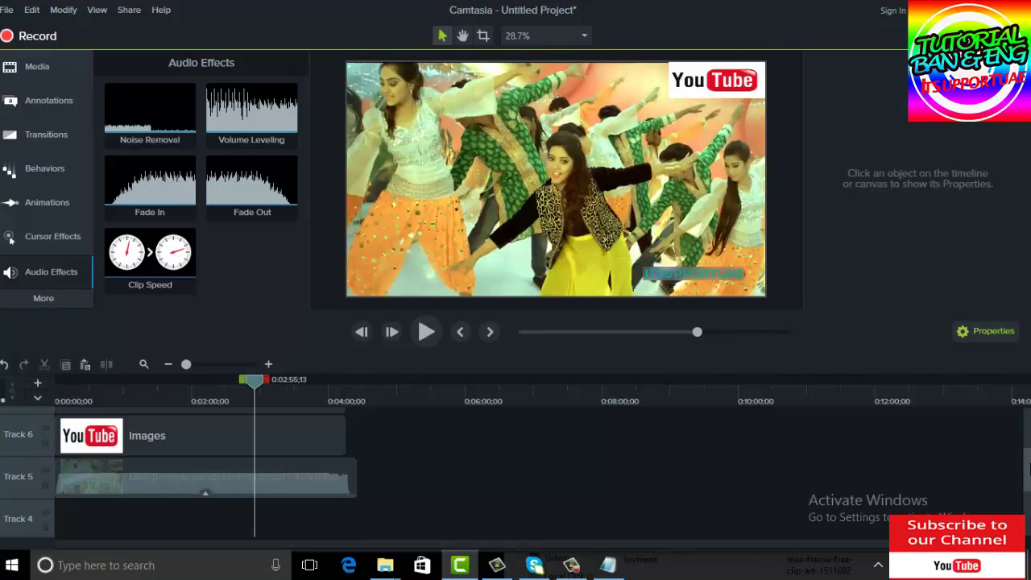
# Switch to Notepad, enter "audio voliume" as the fourth item of the list, and return to Camtasia
pyautogui.scroll(1, 1028, 481)
pyautogui.scroll(-1, 1029, 481)
pyautogui.click(609, 565)
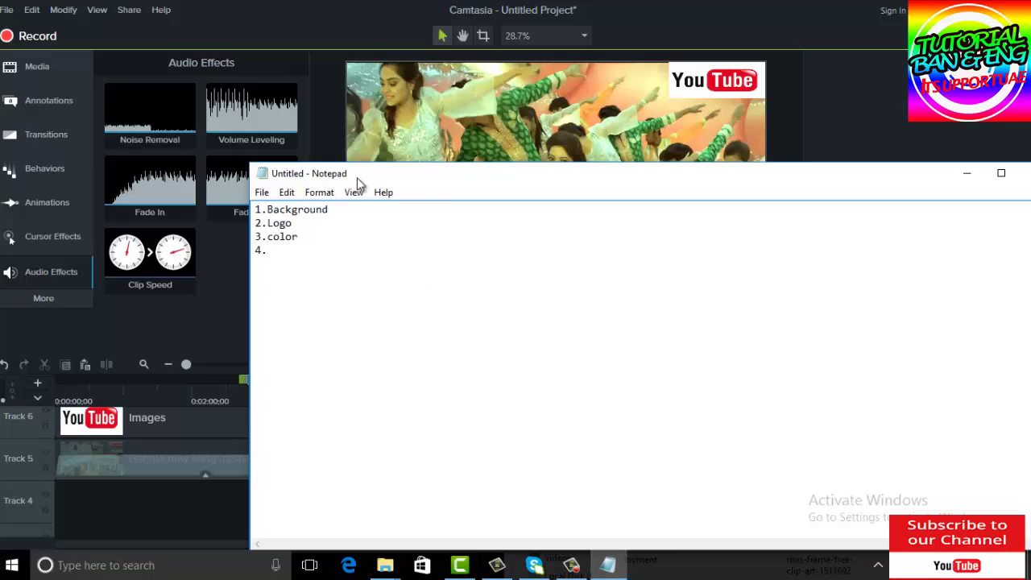
pyautogui.moveTo(357, 178); pyautogui.dragTo(413, 185)
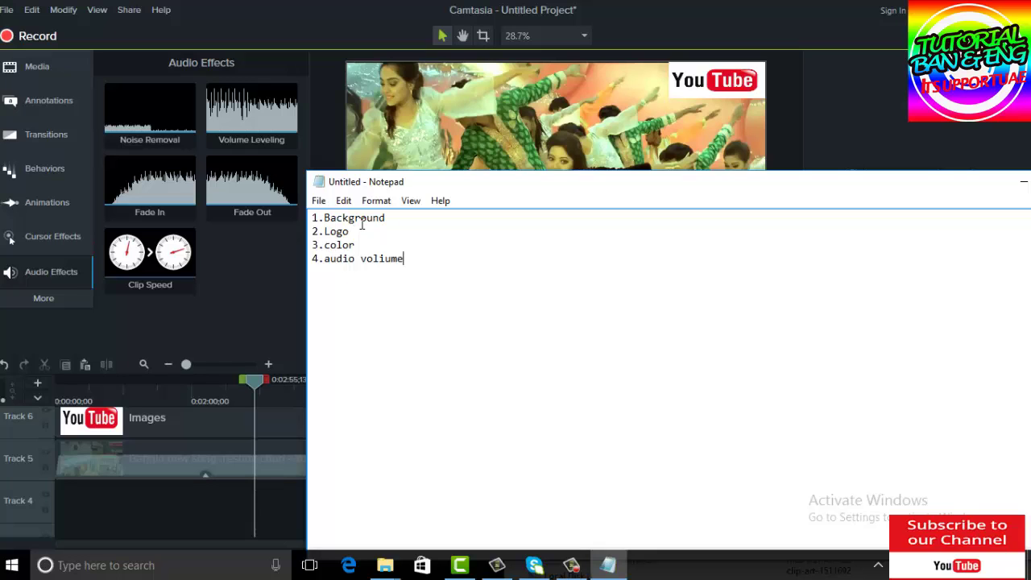
pyautogui.click(242, 295)
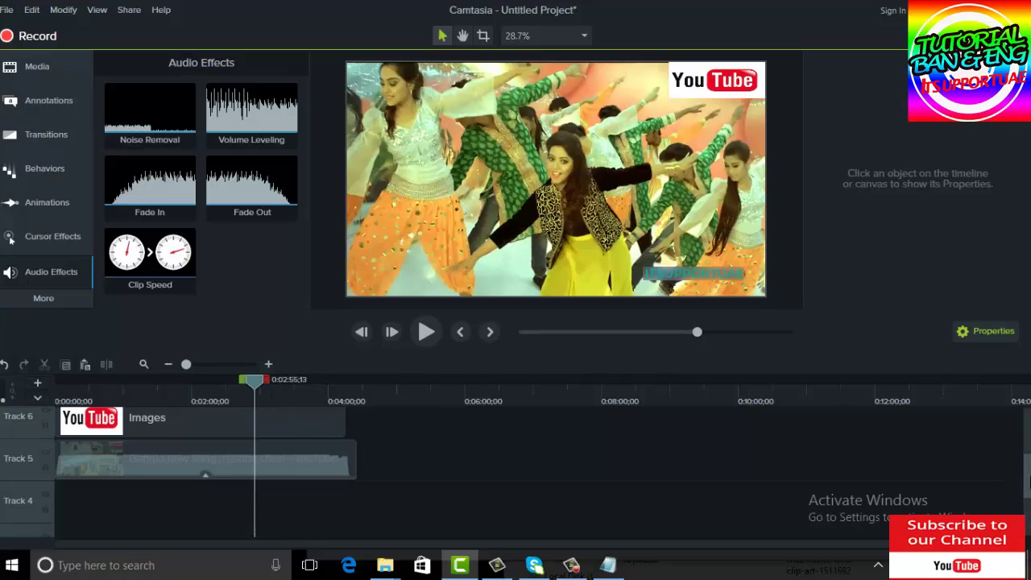
# Extend the Images, Blur and Text clips on Tracks 6 to 8 to the end of the song clip, at a duration of 00:04:25;06
pyautogui.scroll(2, 959, 431)
pyautogui.moveTo(345, 467); pyautogui.dragTo(357, 438)
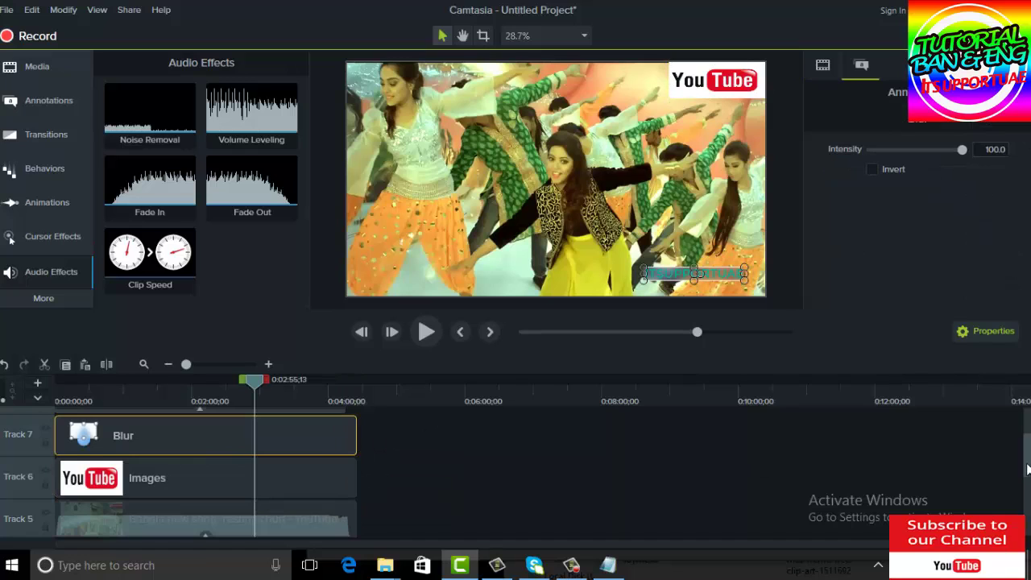
pyautogui.scroll(2, 967, 476)
pyautogui.moveTo(344, 451); pyautogui.dragTo(369, 453)
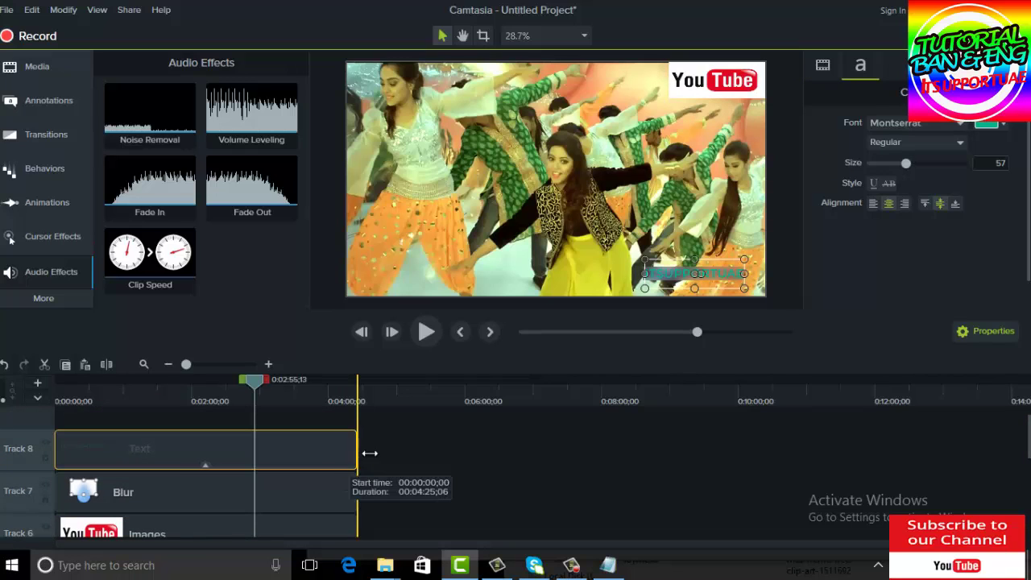
pyautogui.scroll(-2, 1026, 460)
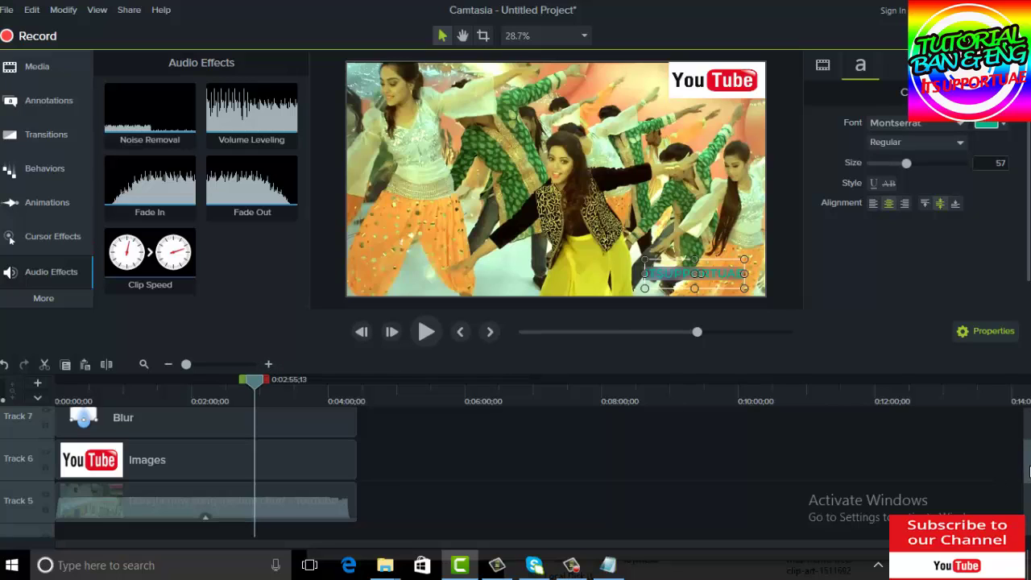
pyautogui.scroll(2, 1026, 457)
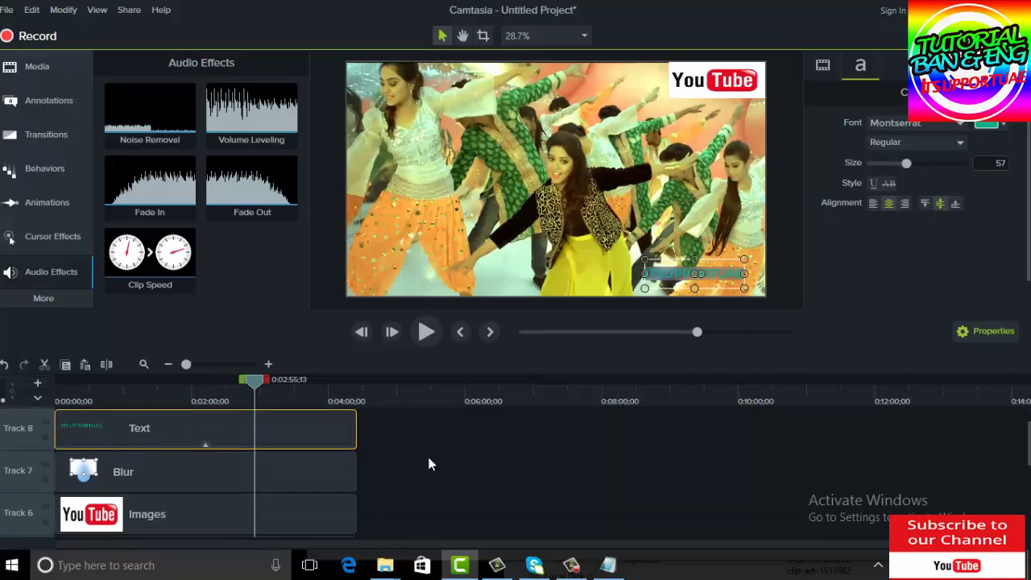
# Split the song clip on Track 5 at 0:00:14;18
pyautogui.click(200, 364)
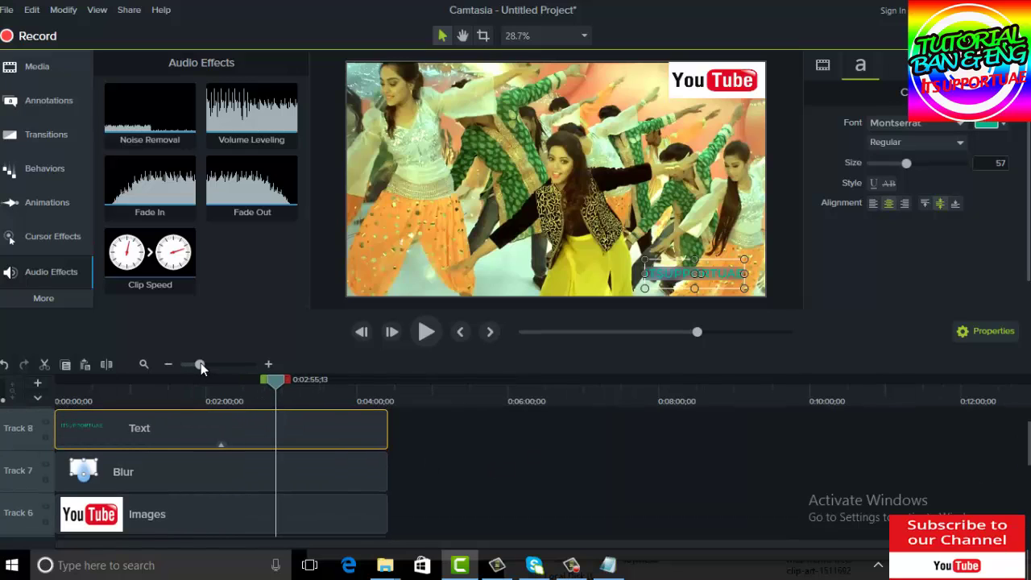
pyautogui.click(208, 364)
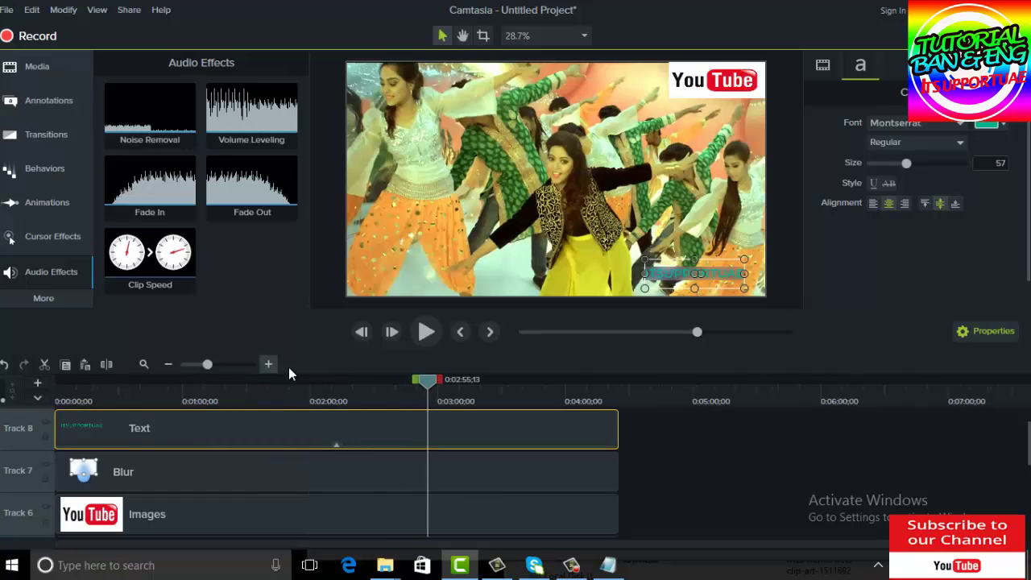
pyautogui.moveTo(322, 382); pyautogui.dragTo(50, 378)
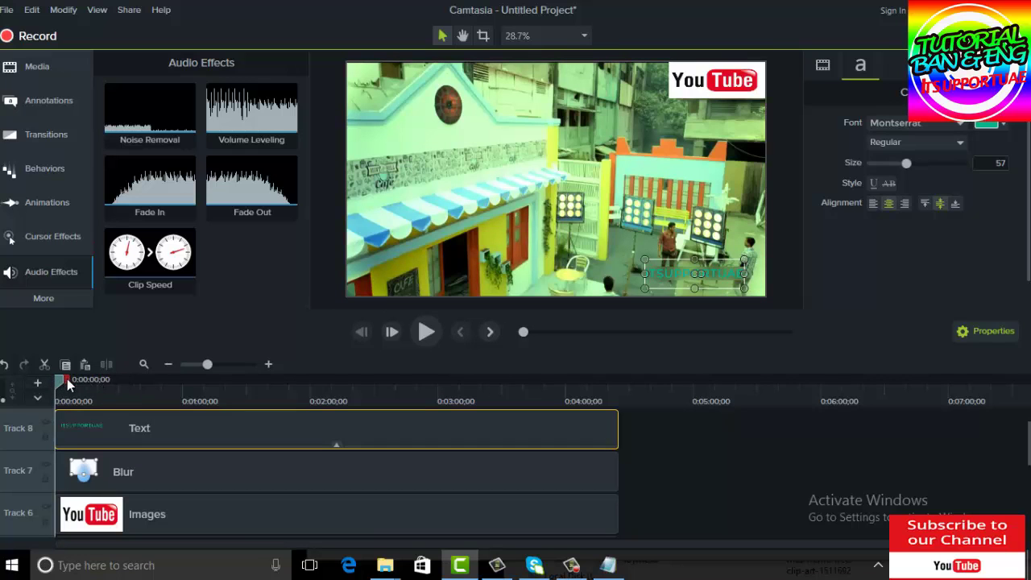
pyautogui.moveTo(67, 379); pyautogui.dragTo(178, 385)
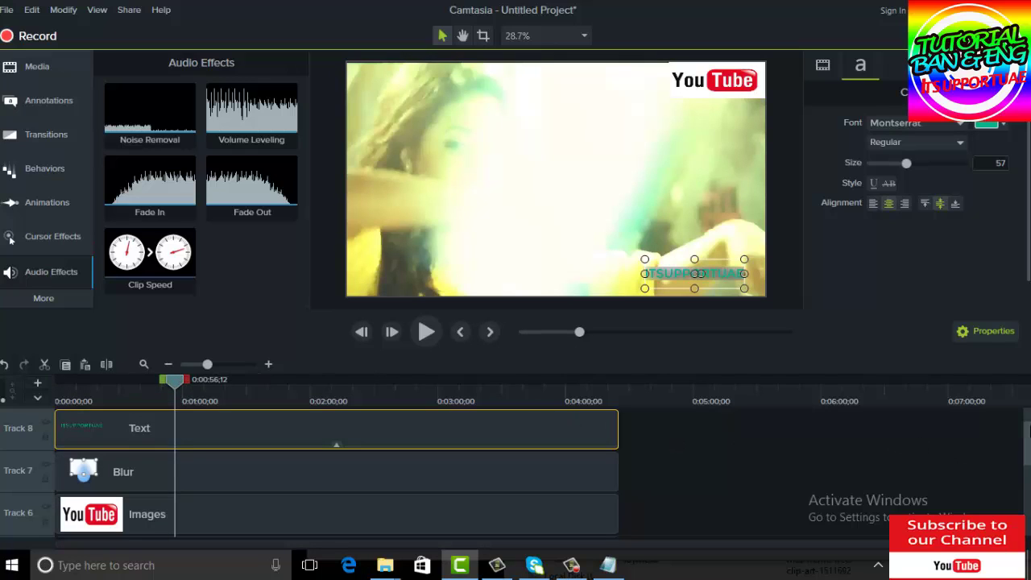
pyautogui.scroll(-3, 1029, 435)
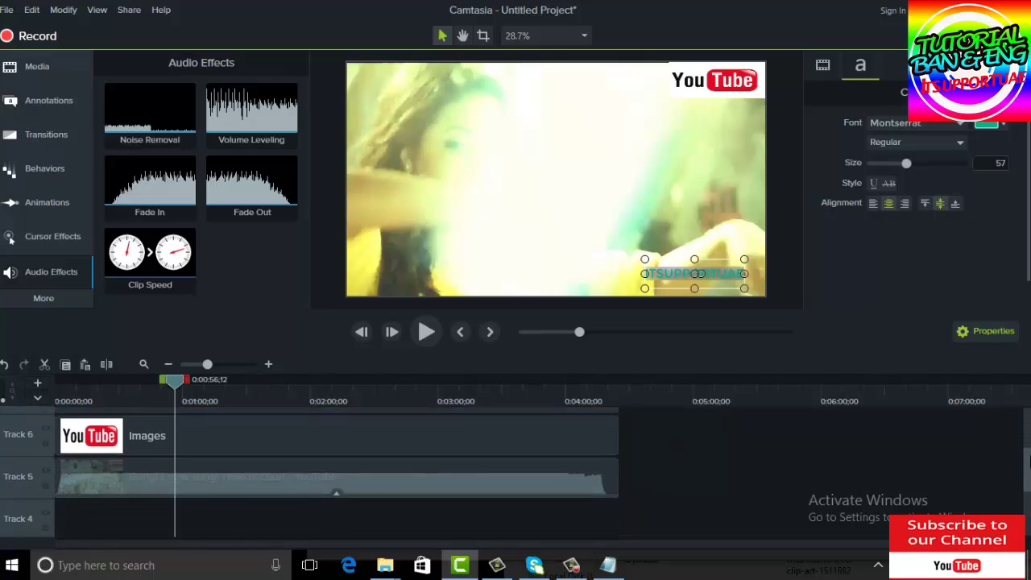
pyautogui.click(332, 475)
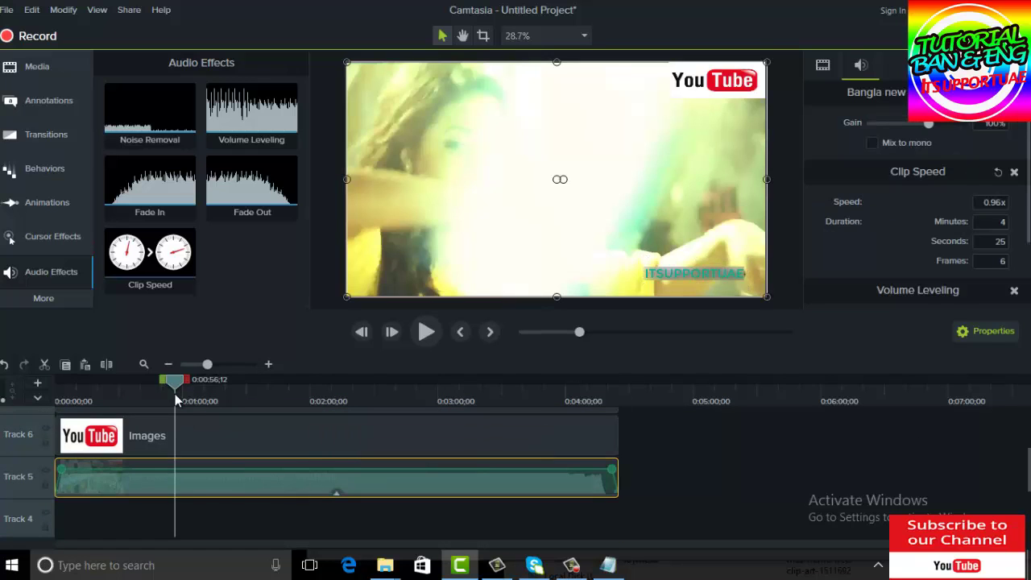
pyautogui.moveTo(174, 387); pyautogui.dragTo(85, 383)
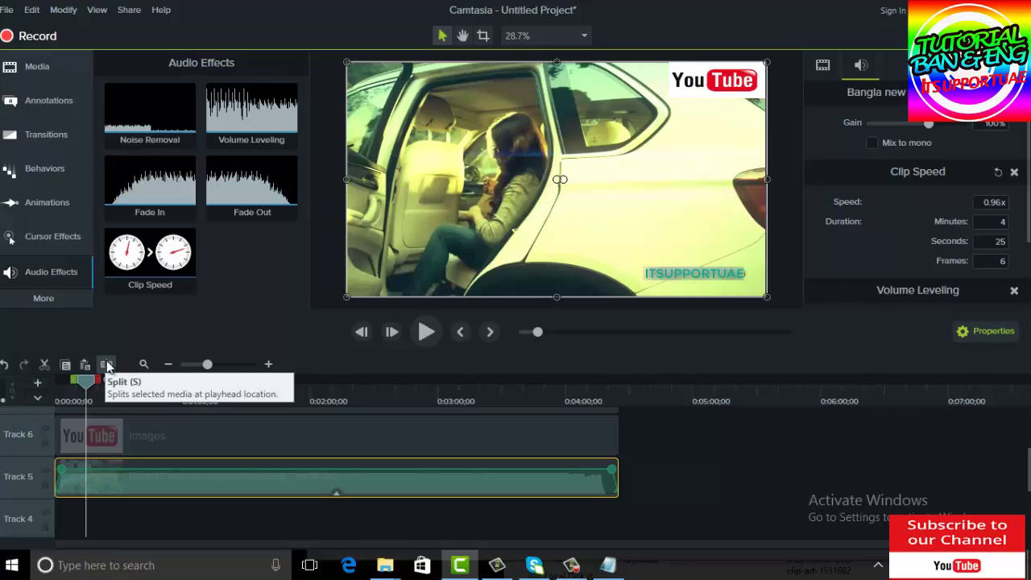
pyautogui.click(107, 366)
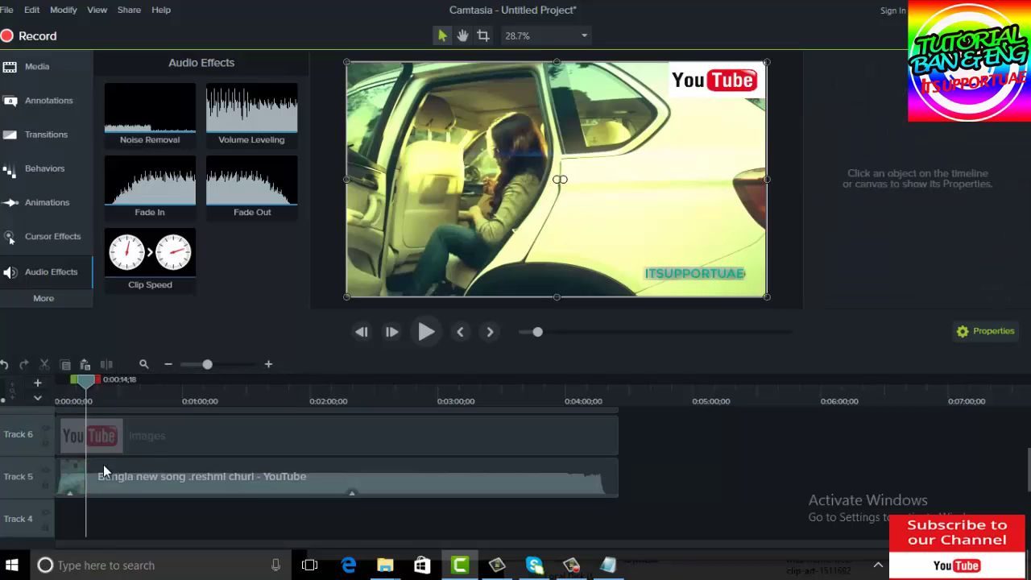
# Split the Images clip on Track 6 at 0:00:14;18, and select the second part of the song clip
pyautogui.moveTo(103, 466)
pyautogui.mouseDown()
pyautogui.moveTo(208, 478)
pyautogui.moveTo(107, 479)
pyautogui.mouseUp()
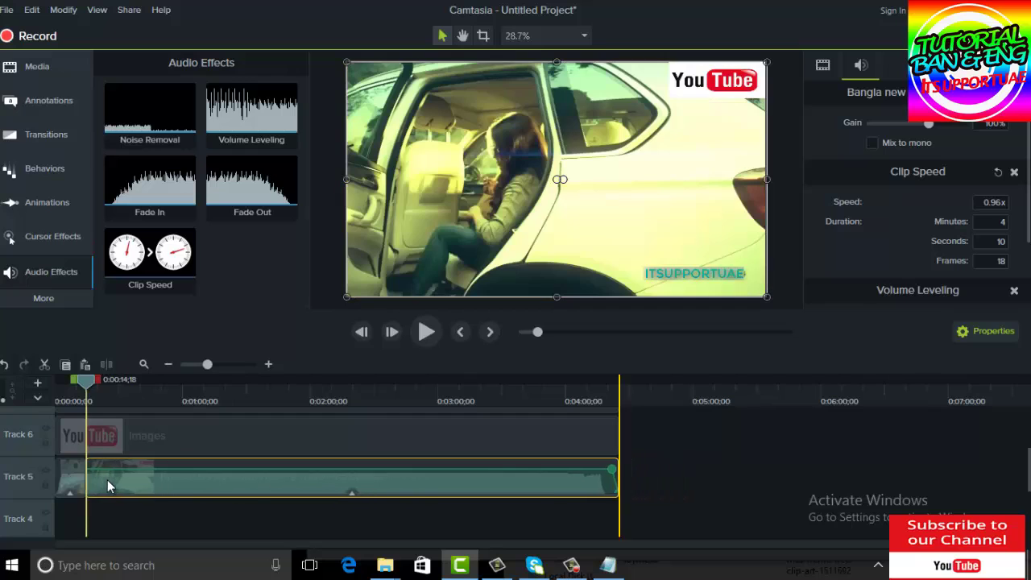
pyautogui.click(144, 436)
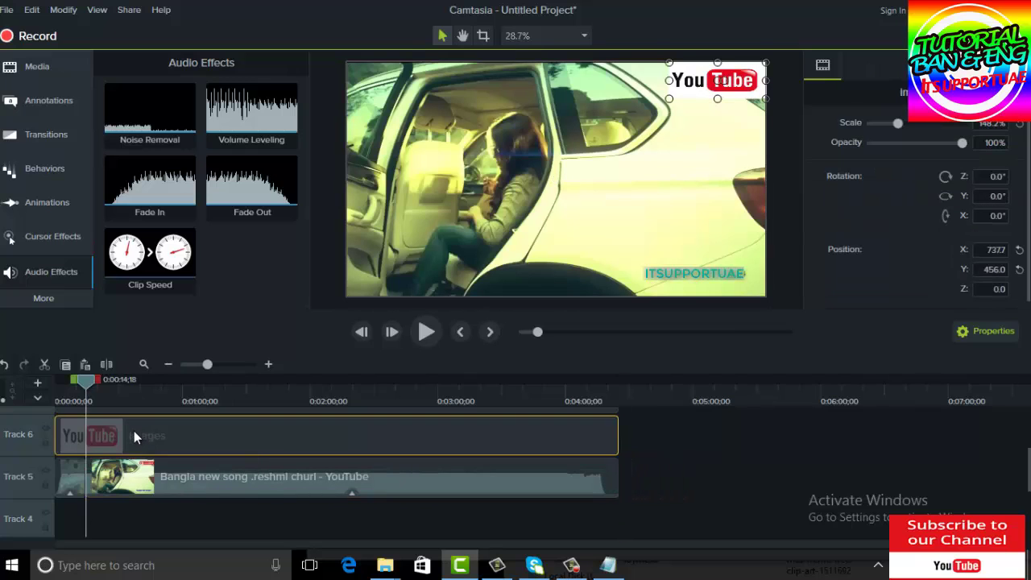
pyautogui.click(108, 366)
pyautogui.moveTo(297, 441); pyautogui.dragTo(145, 431)
pyautogui.click(158, 482)
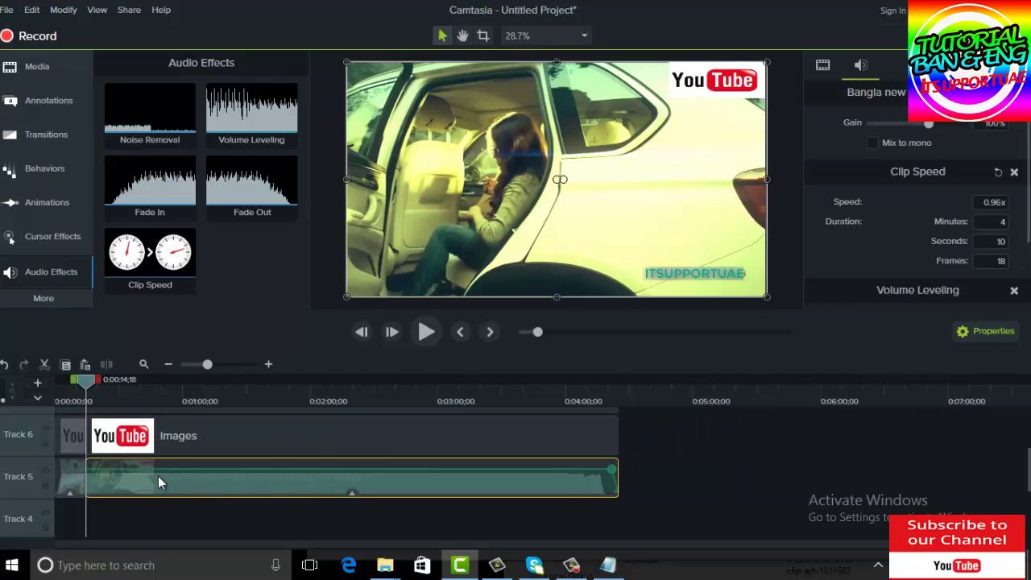
# Split the song clip on Track 5 at 0:00:28;05 and again at 0:00:52;02
pyautogui.moveTo(92, 384); pyautogui.dragTo(120, 384)
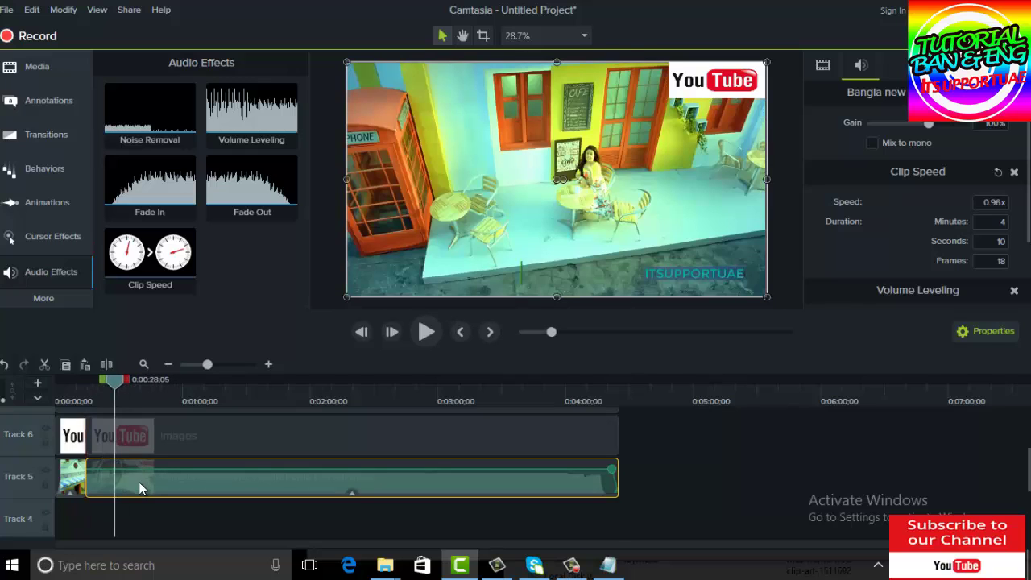
pyautogui.click(107, 365)
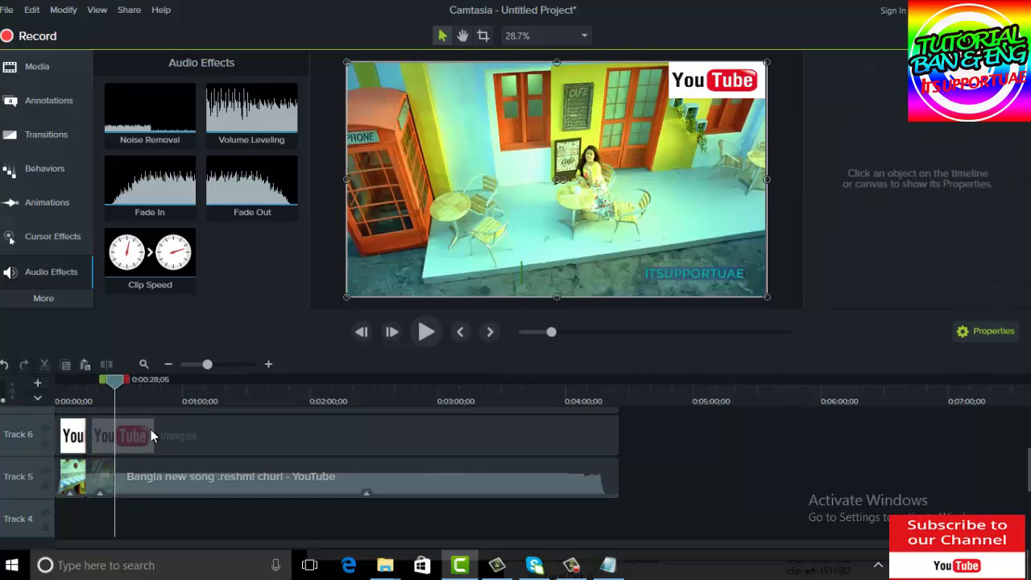
pyautogui.moveTo(105, 381); pyautogui.dragTo(165, 384)
pyautogui.click(204, 478)
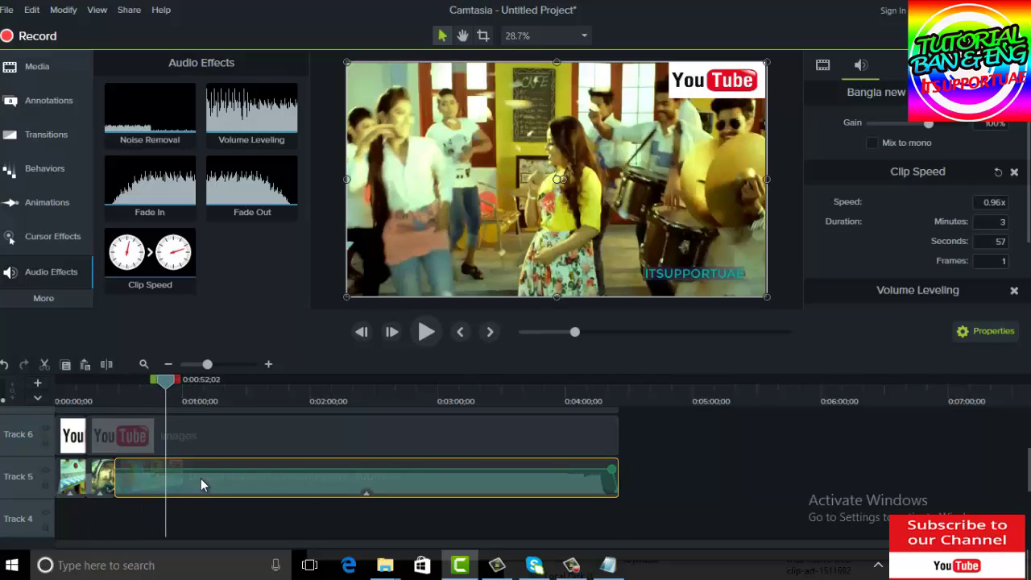
pyautogui.click(105, 362)
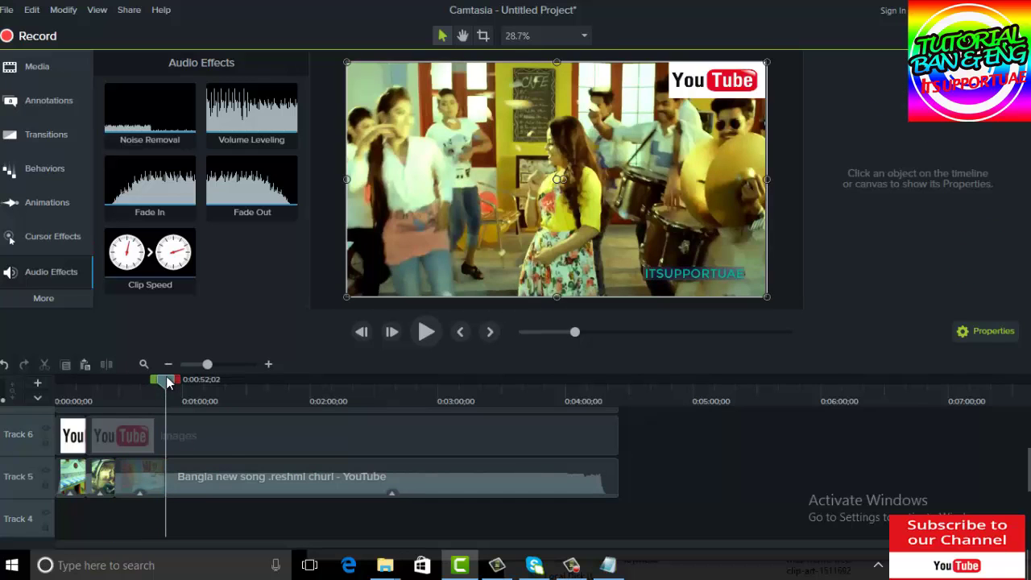
# Split the remaining long part of the song clip on Track 5 at 0:01:13;04 and again at about 0:01:35
pyautogui.moveTo(167, 383); pyautogui.dragTo(213, 397)
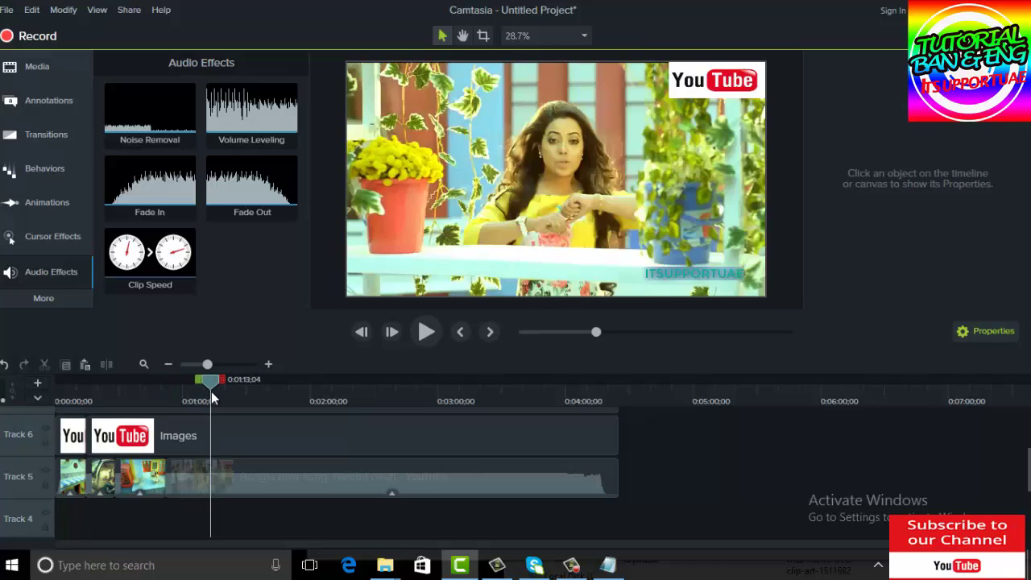
pyautogui.click(255, 480)
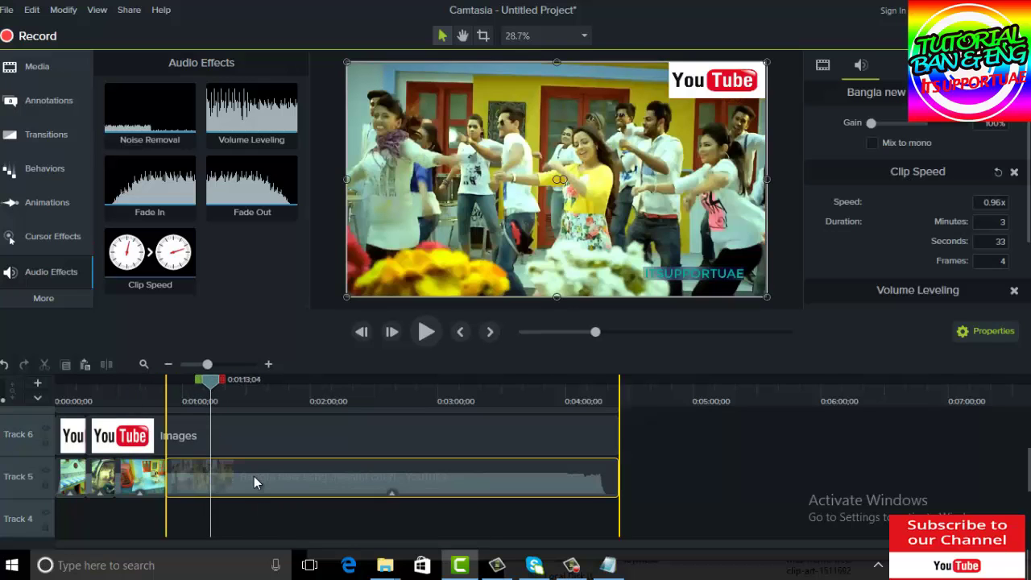
pyautogui.click(112, 366)
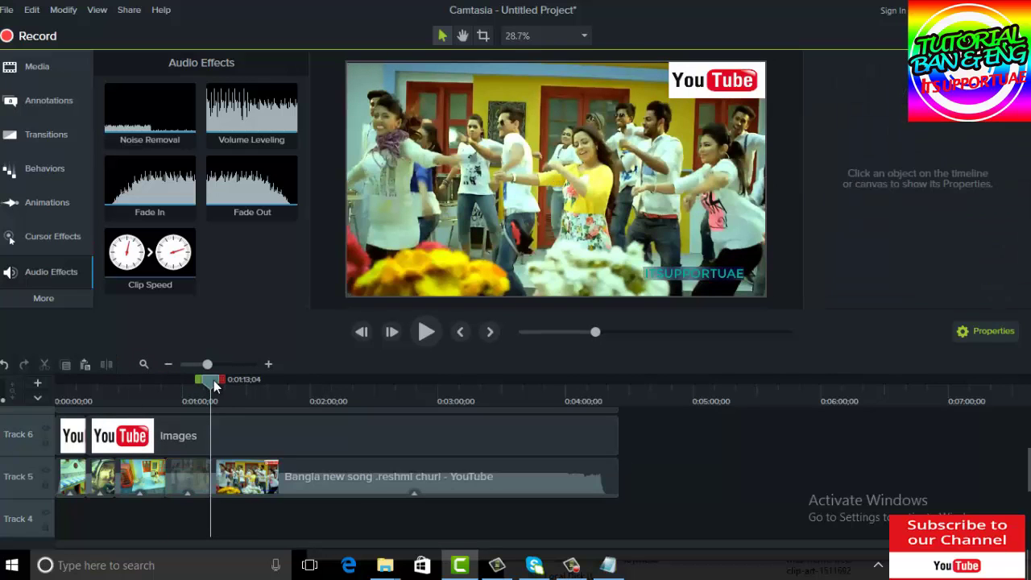
pyautogui.moveTo(211, 380); pyautogui.dragTo(298, 448)
pyautogui.click(274, 474)
pyautogui.click(105, 365)
# Split the last part of the song clip on Track 5 at 0:01:51;20
pyautogui.click(319, 474)
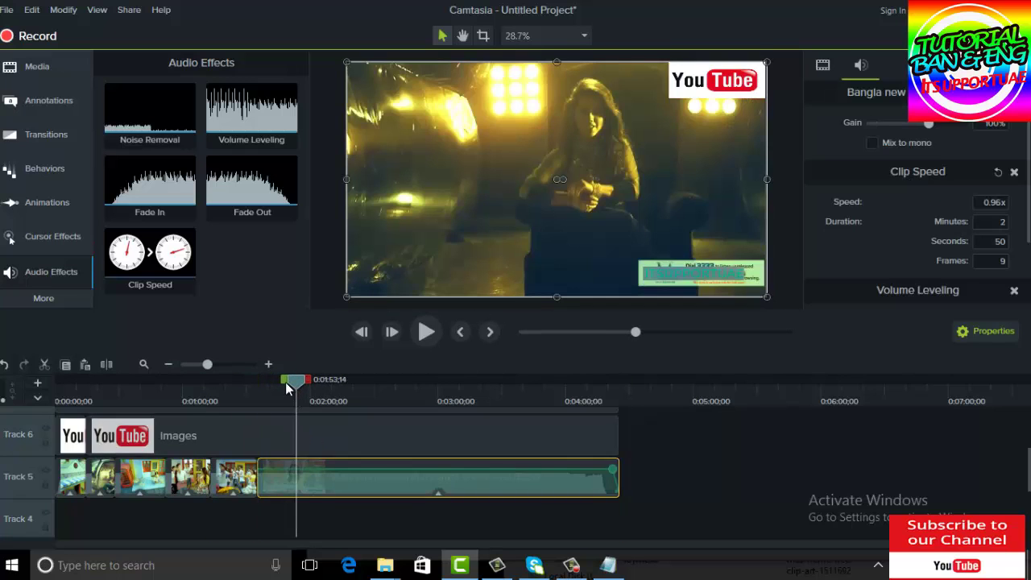
pyautogui.moveTo(292, 382); pyautogui.dragTo(287, 380)
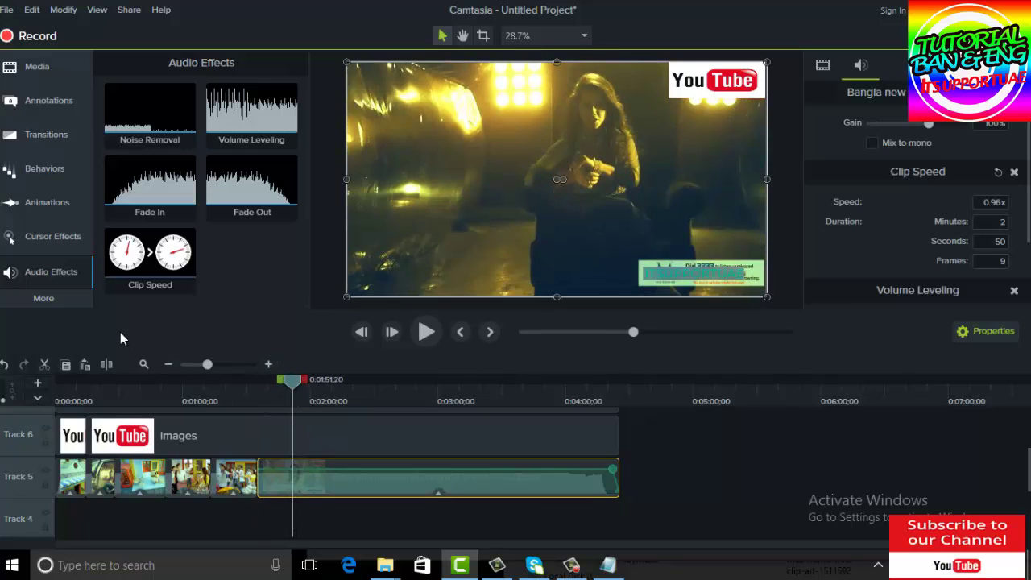
pyautogui.click(295, 384)
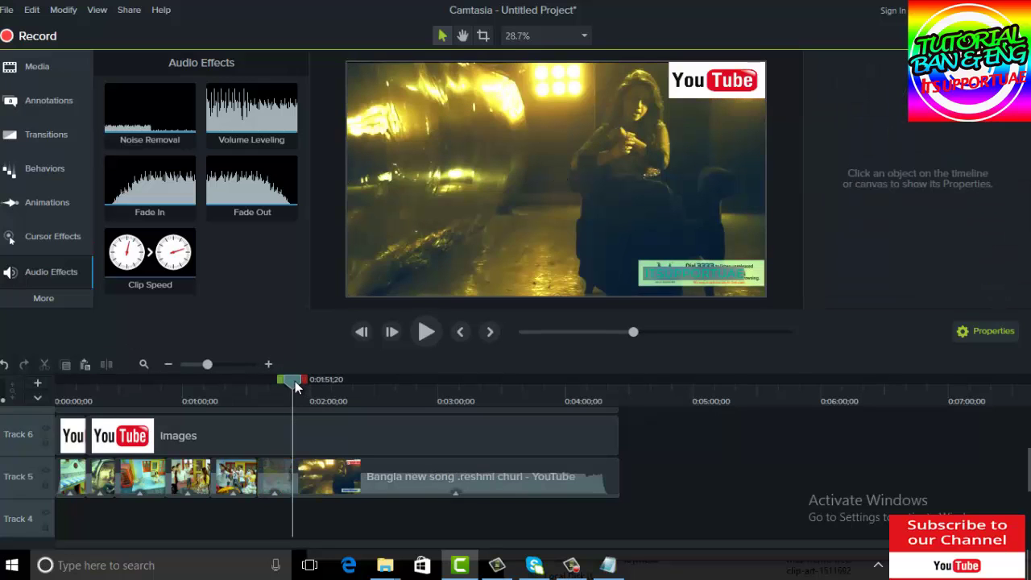
# Return to the start of the timeline and check the separate song parts on Track 5 one by one
pyautogui.moveTo(265, 378); pyautogui.dragTo(56, 380)
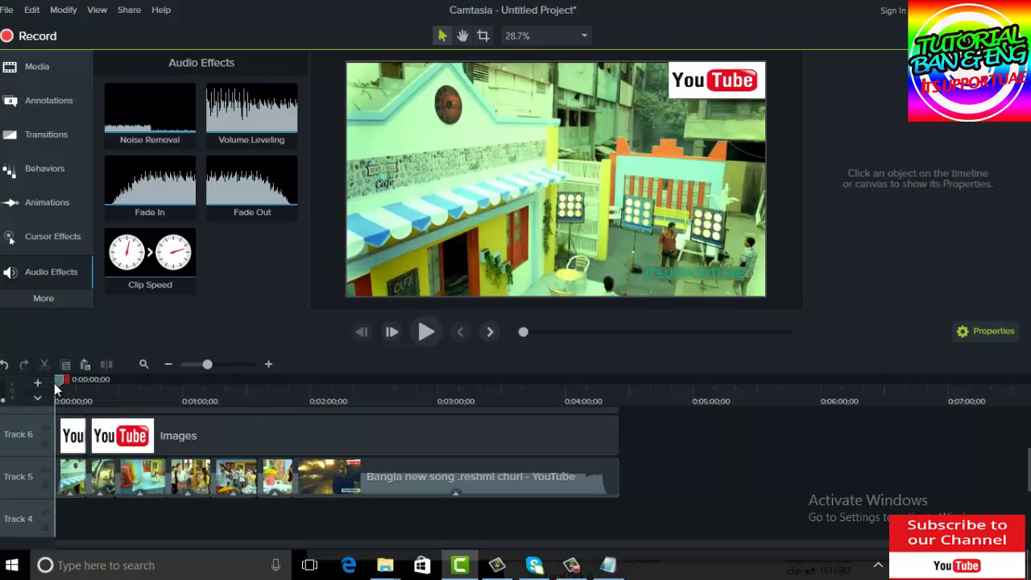
pyautogui.click(66, 474)
pyautogui.click(141, 477)
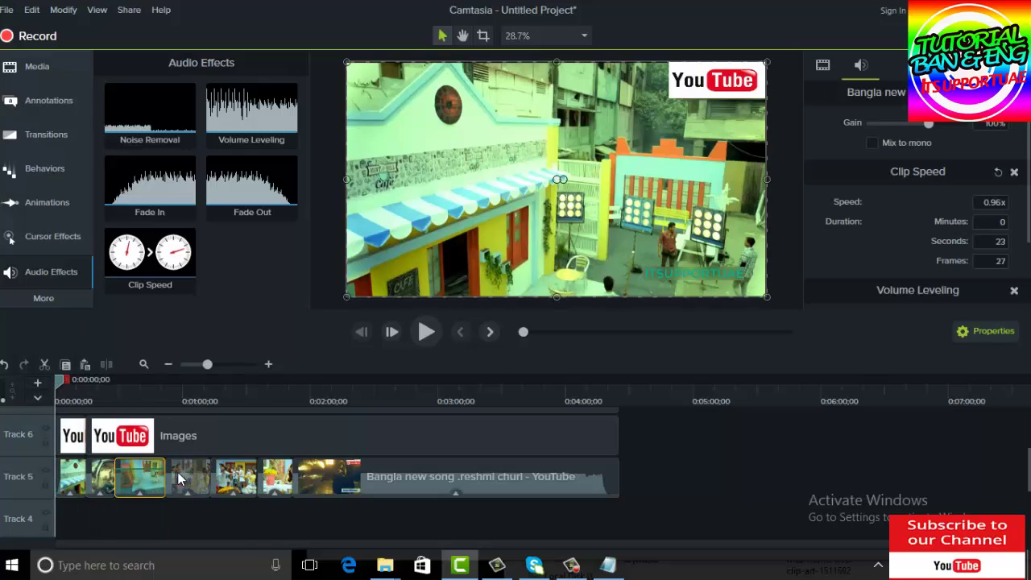
pyautogui.click(271, 477)
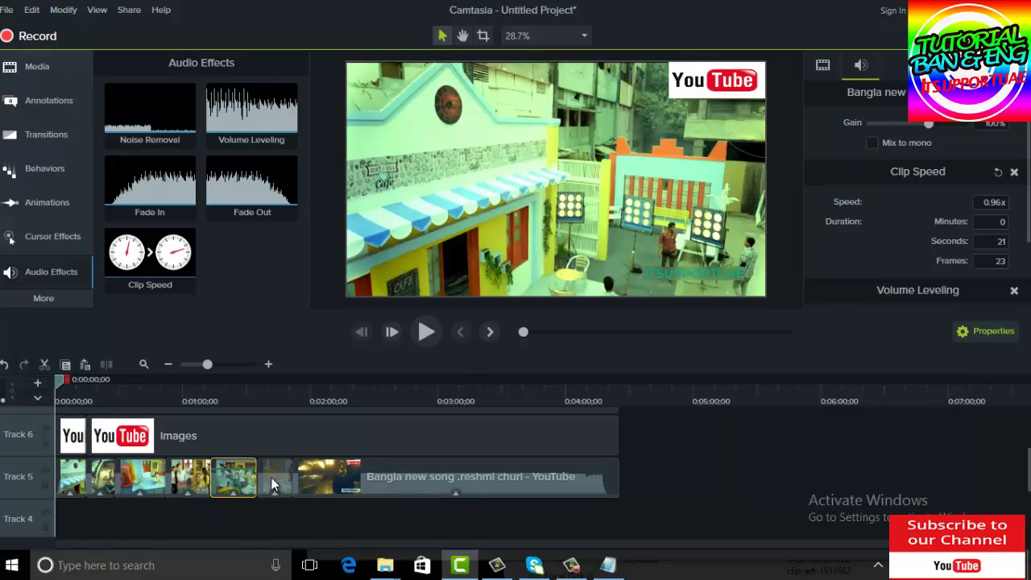
pyautogui.click(314, 476)
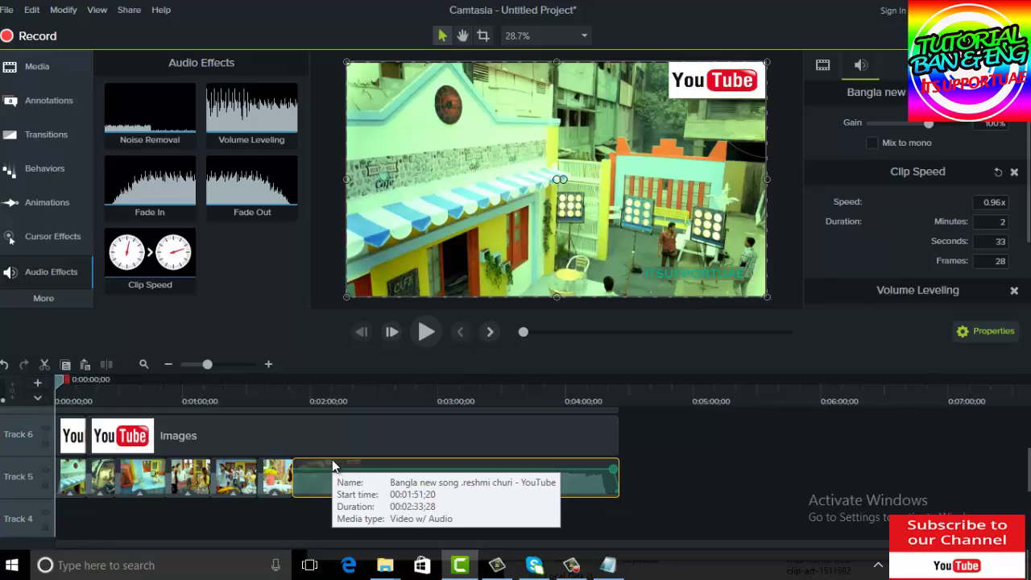
pyautogui.moveTo(185, 470)
pyautogui.mouseDown()
pyautogui.moveTo(184, 506)
pyautogui.moveTo(257, 490)
pyautogui.moveTo(200, 489)
pyautogui.moveTo(192, 516)
pyautogui.moveTo(193, 466)
pyautogui.mouseUp()
pyautogui.click(190, 525)
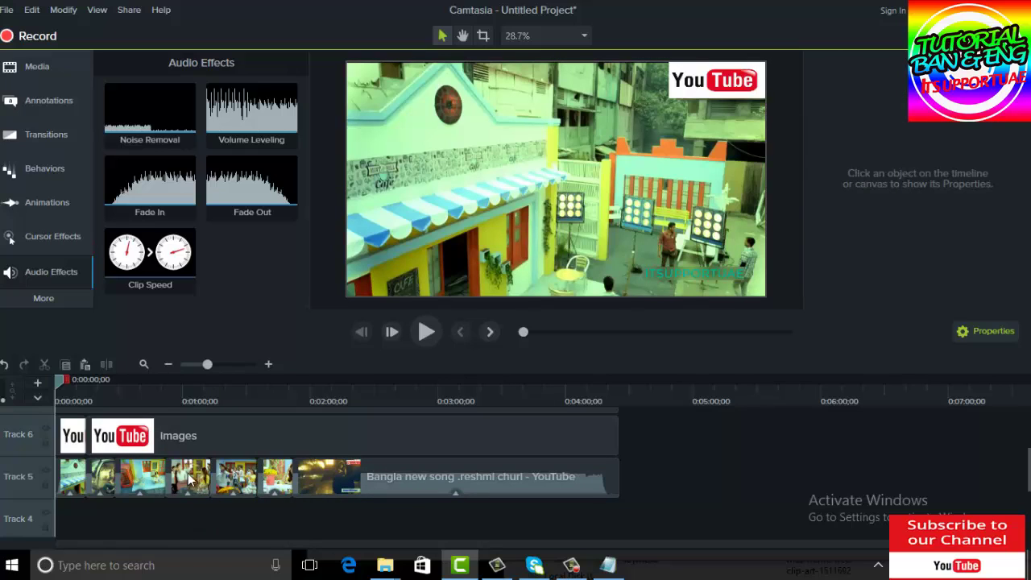
pyautogui.click(187, 468)
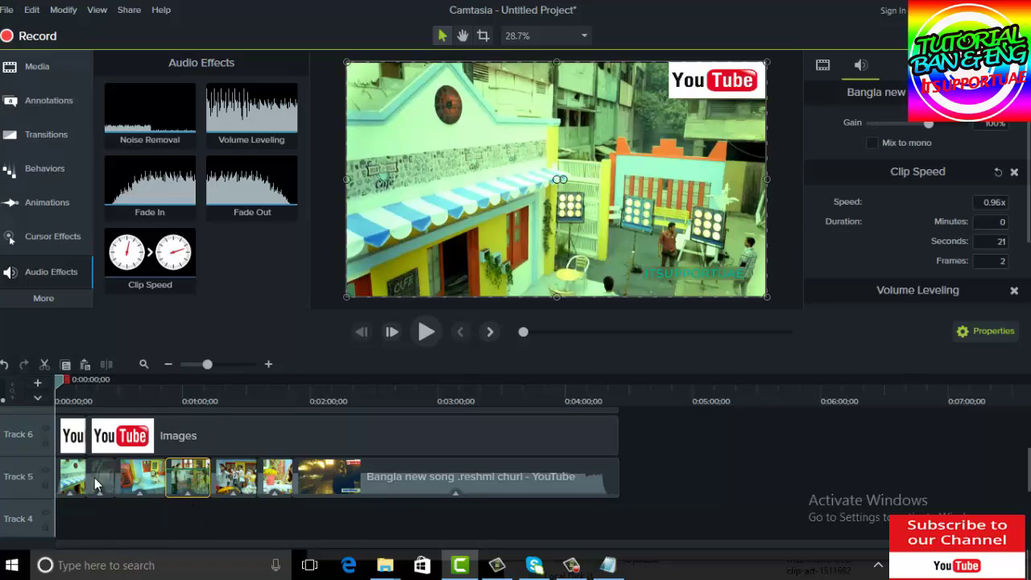
pyautogui.click(71, 472)
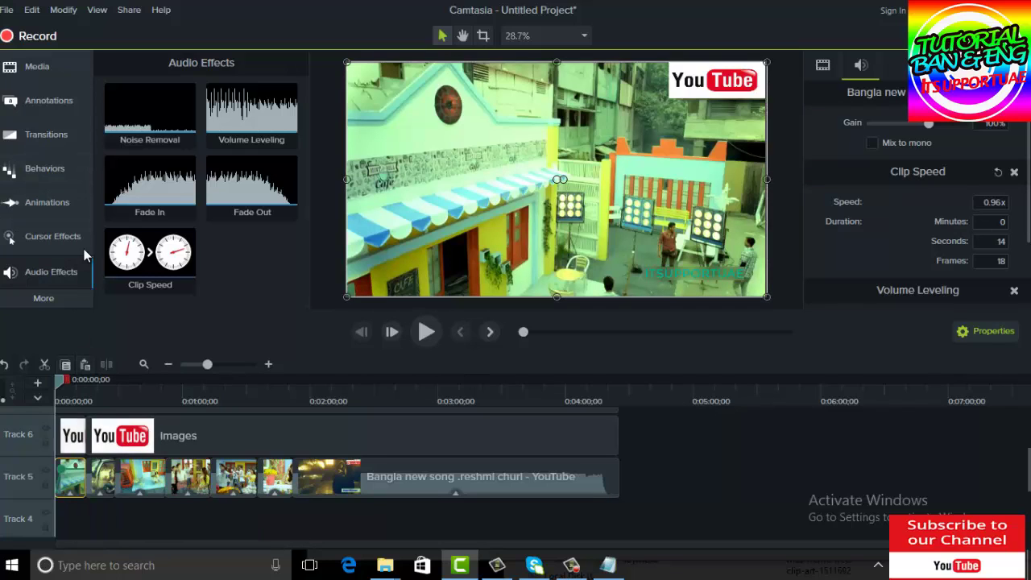
# Browse the transitions of all types and apply Fade to the start of the first song part on Track 5
pyautogui.click(53, 137)
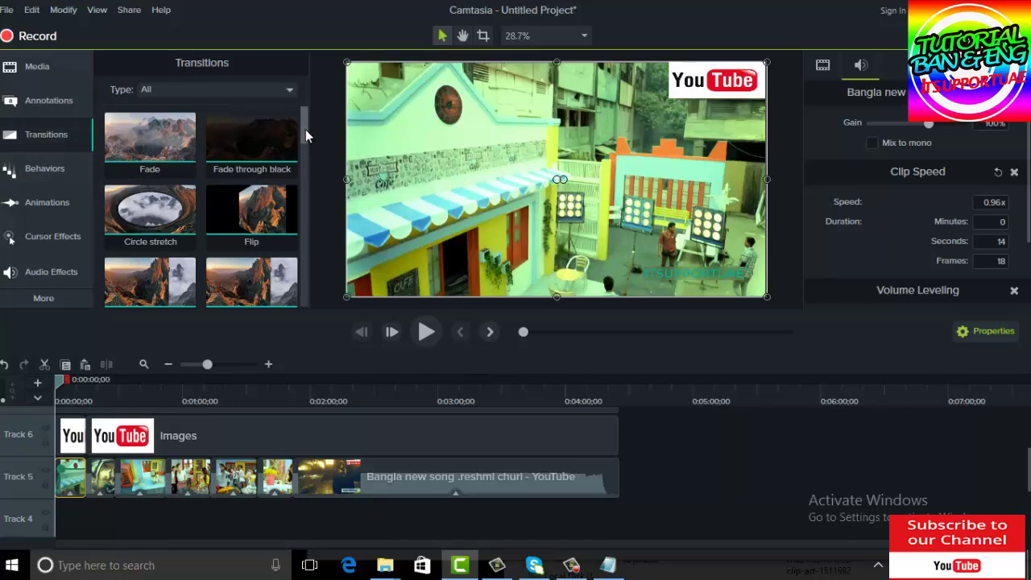
pyautogui.scroll(-1, 306, 137)
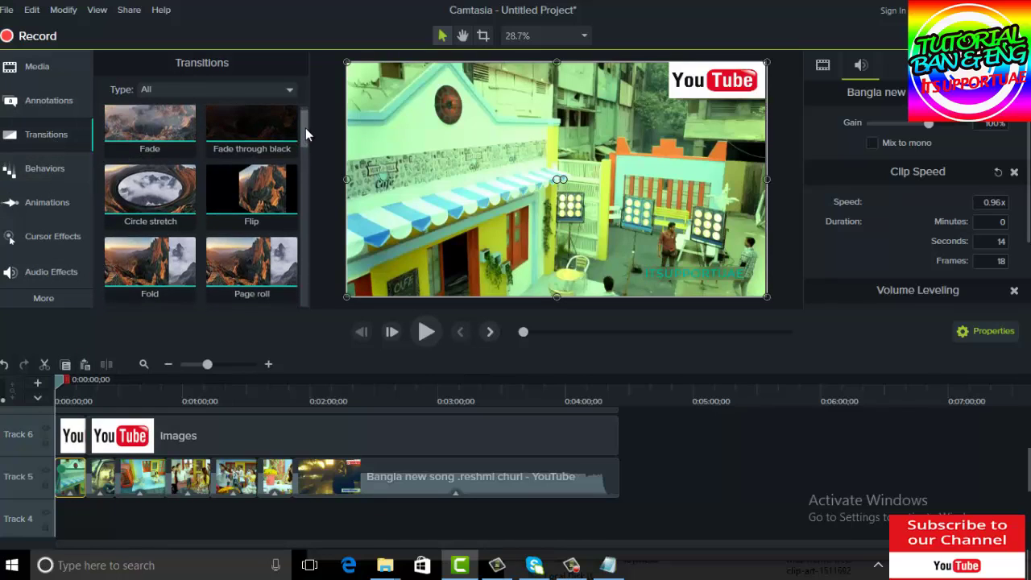
pyautogui.scroll(1, 305, 129)
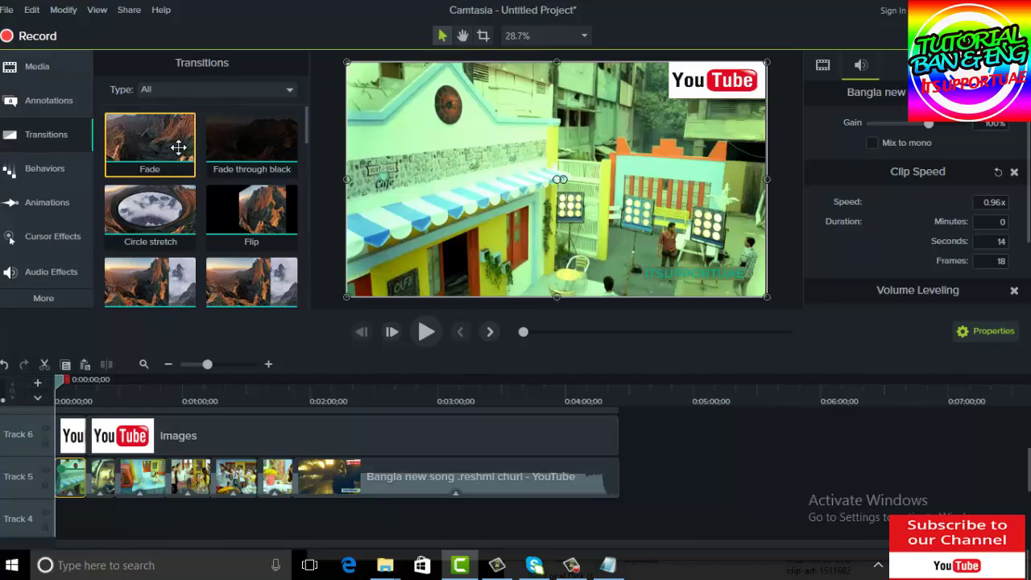
pyautogui.click(272, 93)
pyautogui.click(234, 108)
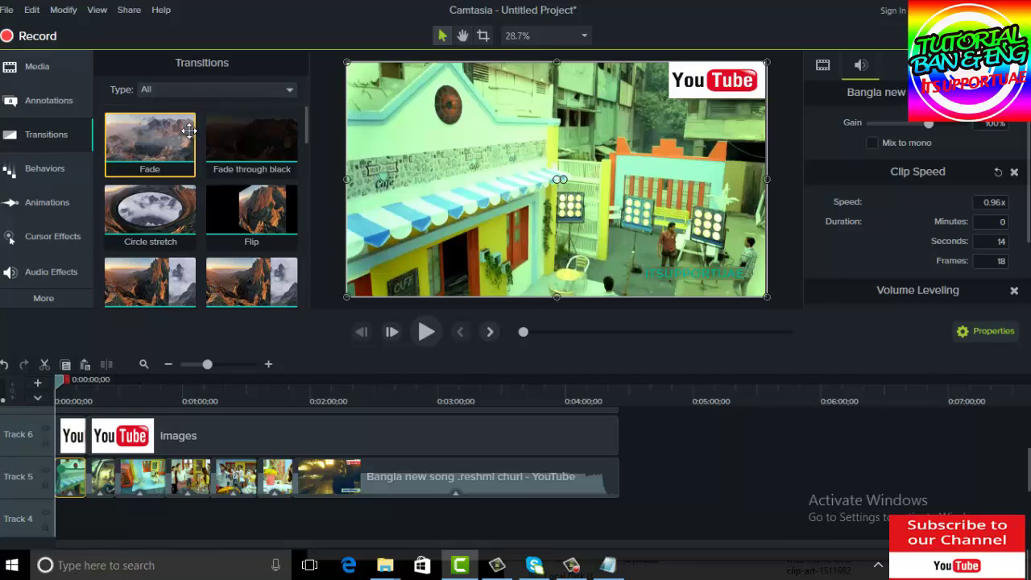
pyautogui.moveTo(158, 154); pyautogui.dragTo(58, 479)
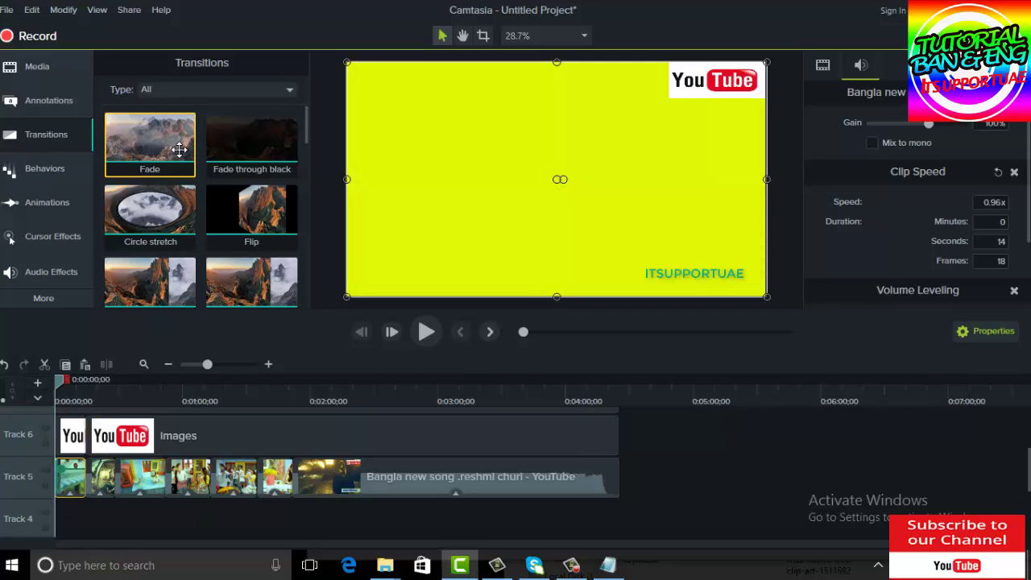
# Add Fade transitions at the cuts between the first six song parts on Track 5
pyautogui.moveTo(179, 149); pyautogui.dragTo(99, 487)
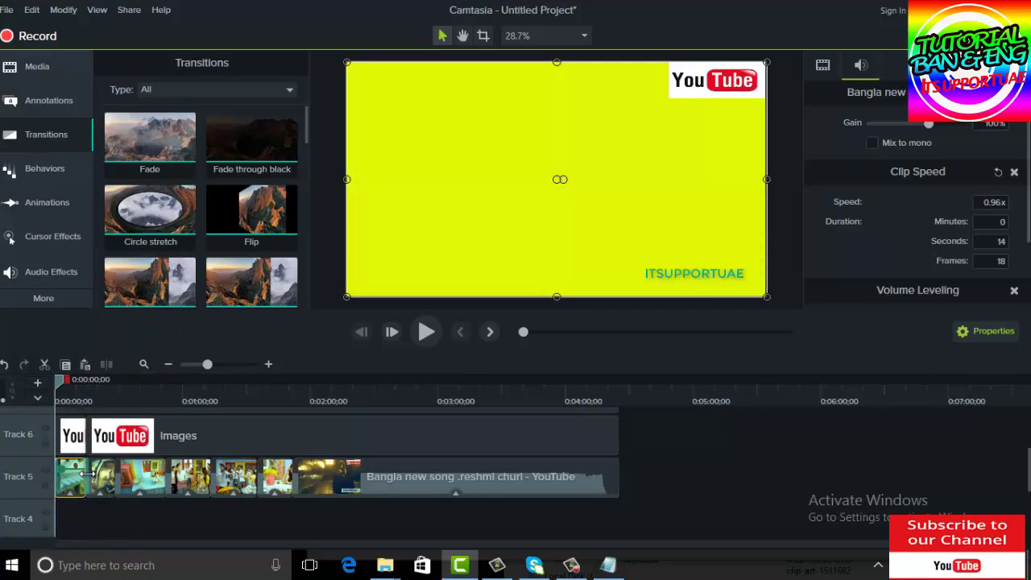
pyautogui.moveTo(145, 167); pyautogui.dragTo(163, 476)
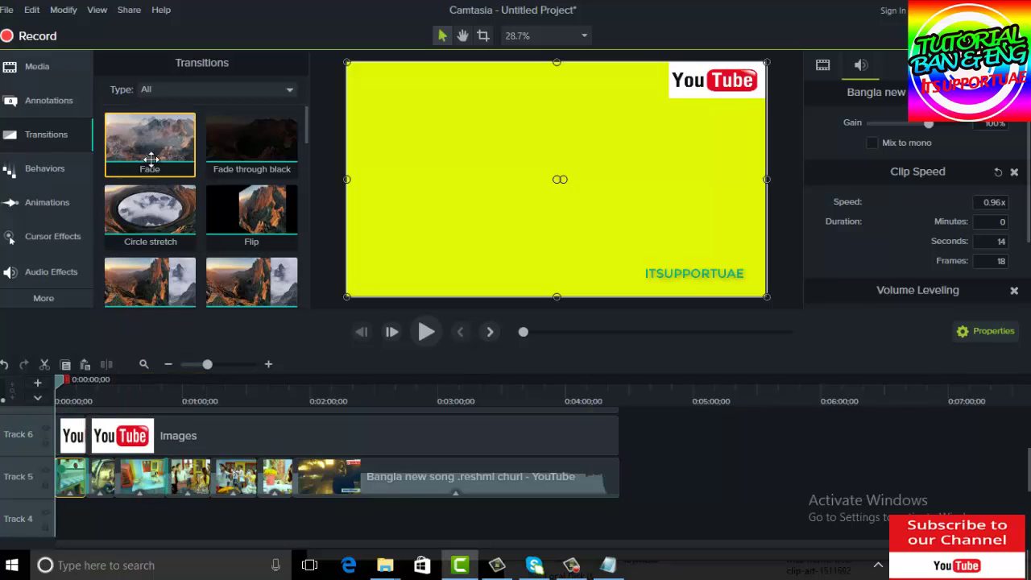
pyautogui.moveTo(151, 159); pyautogui.dragTo(213, 476)
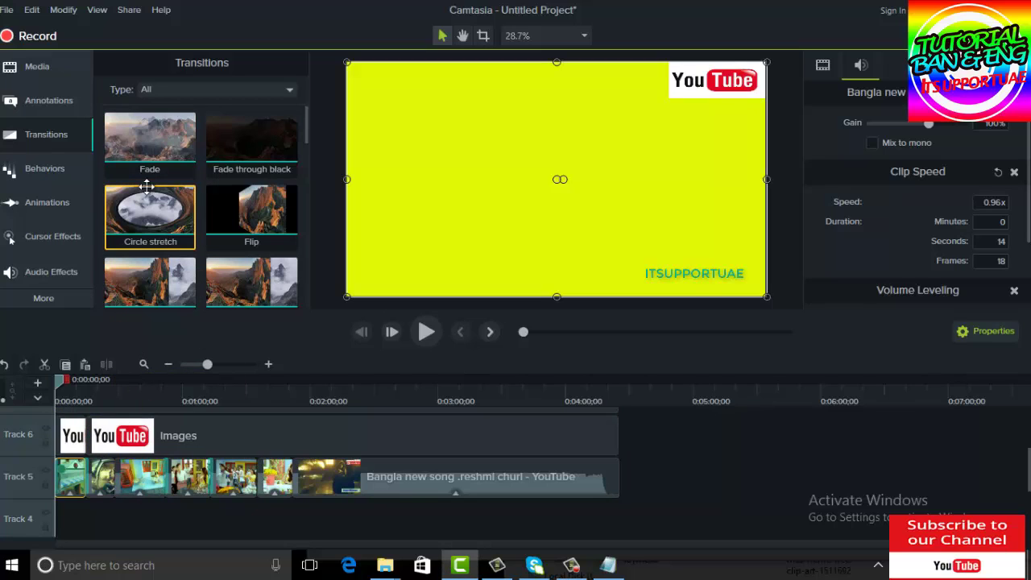
pyautogui.moveTo(149, 153); pyautogui.dragTo(259, 476)
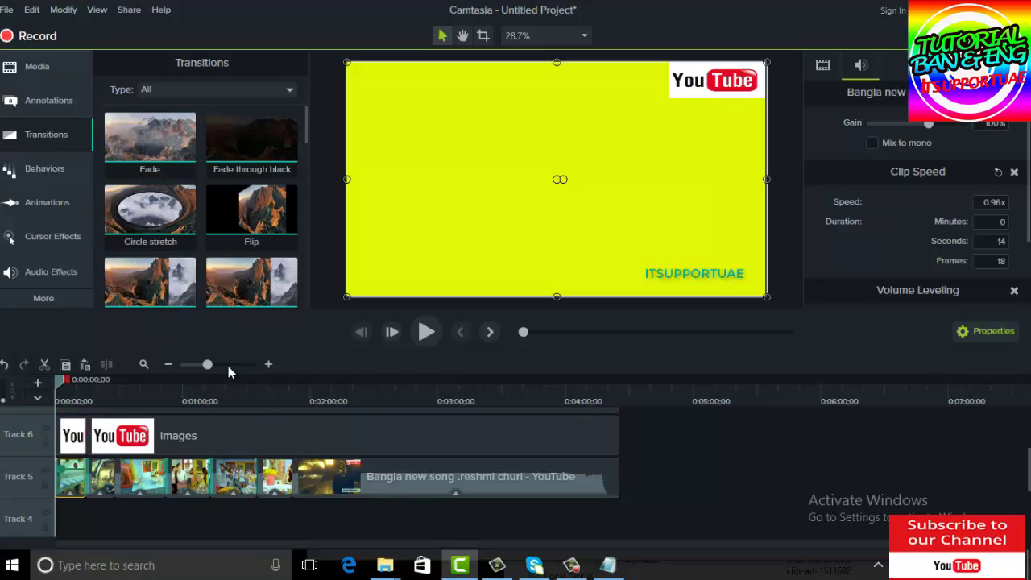
# Add Circle stretch at the cut before the last song part, Page roll to the last part, and Flip to the first part's start
pyautogui.moveTo(161, 235); pyautogui.dragTo(292, 481)
pyautogui.moveTo(273, 288); pyautogui.dragTo(362, 480)
pyautogui.moveTo(254, 219); pyautogui.dragTo(55, 481)
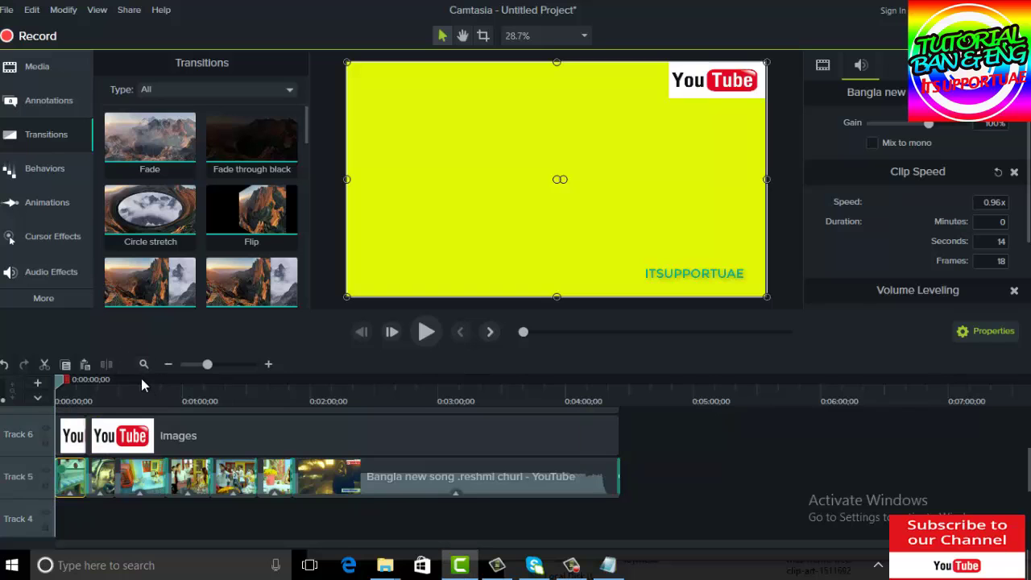
# Play the timeline from the start and around the following cuts on Track 5 to preview the transitions between song parts
pyautogui.press('space')
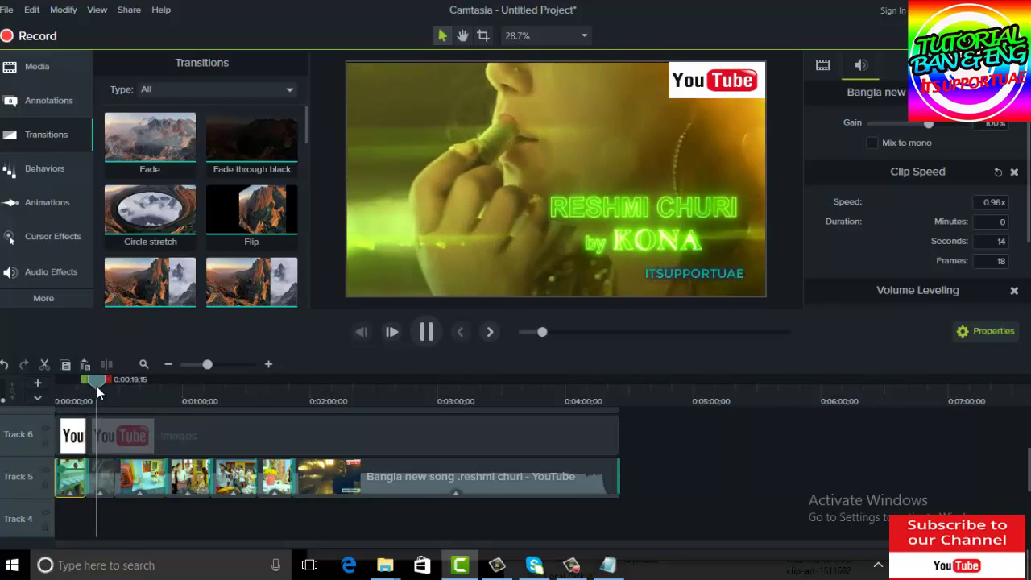
pyautogui.moveTo(112, 383); pyautogui.dragTo(120, 392)
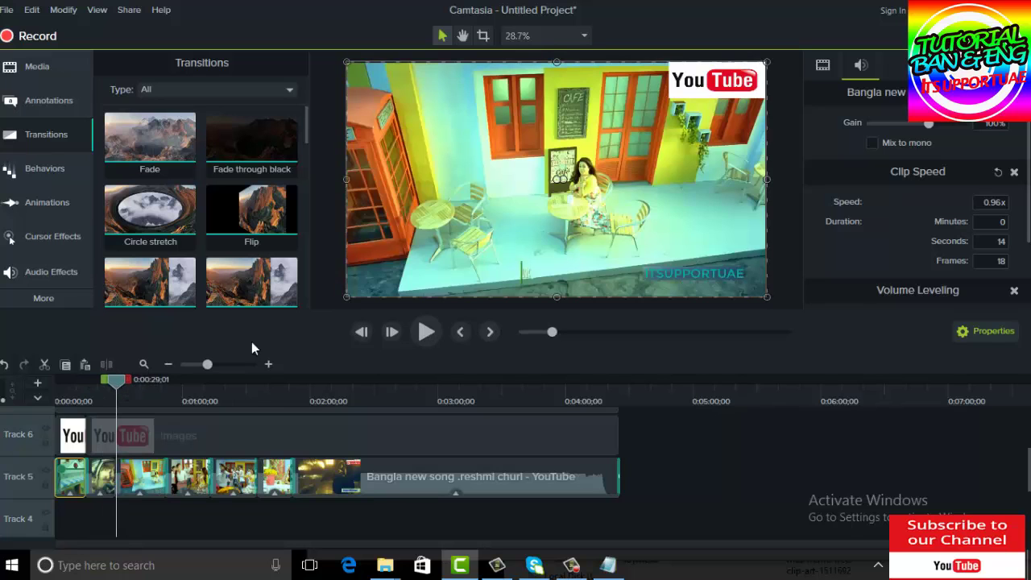
pyautogui.click(427, 332)
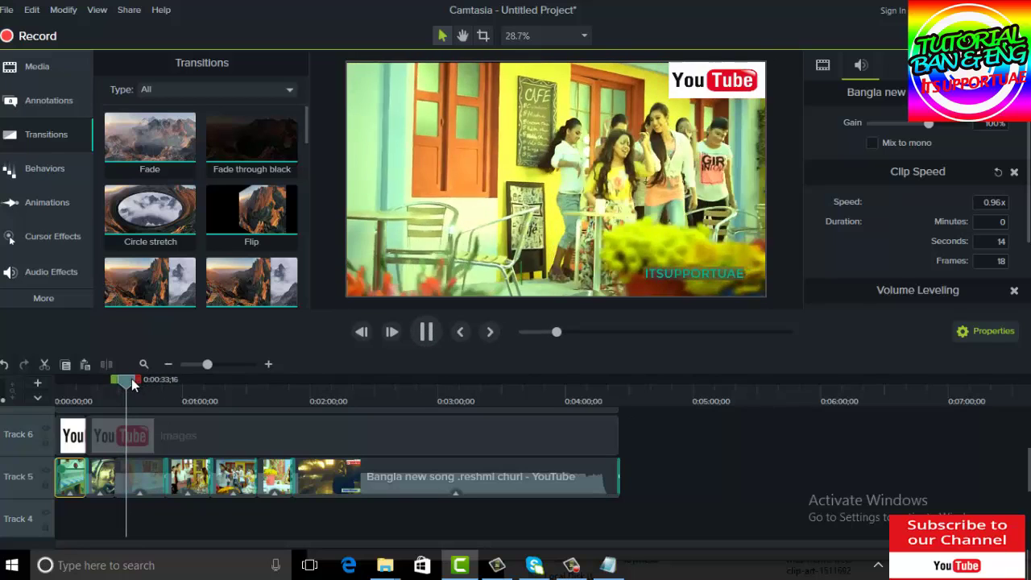
pyautogui.click(160, 395)
pyautogui.moveTo(159, 394); pyautogui.dragTo(163, 397)
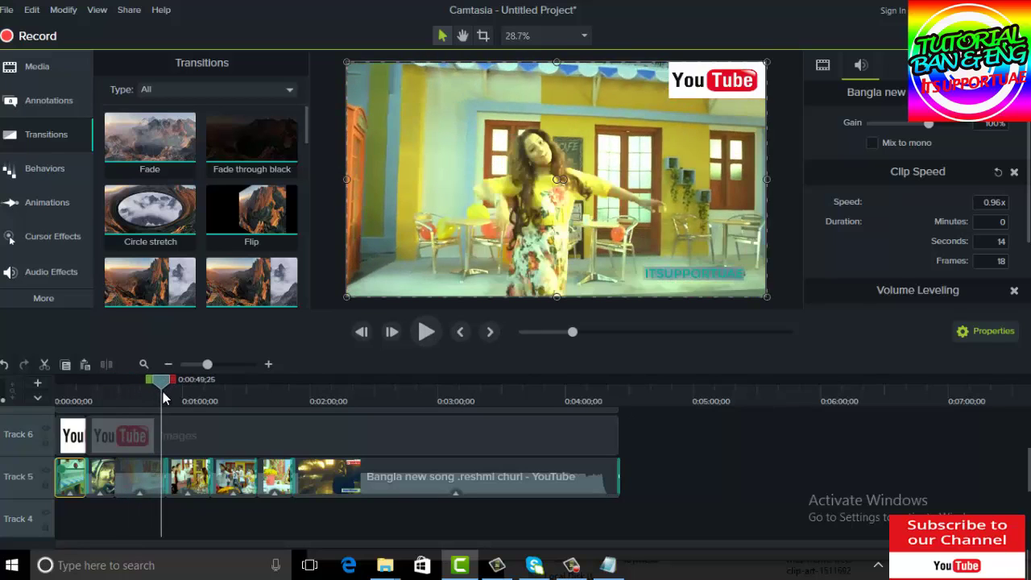
pyautogui.click(419, 333)
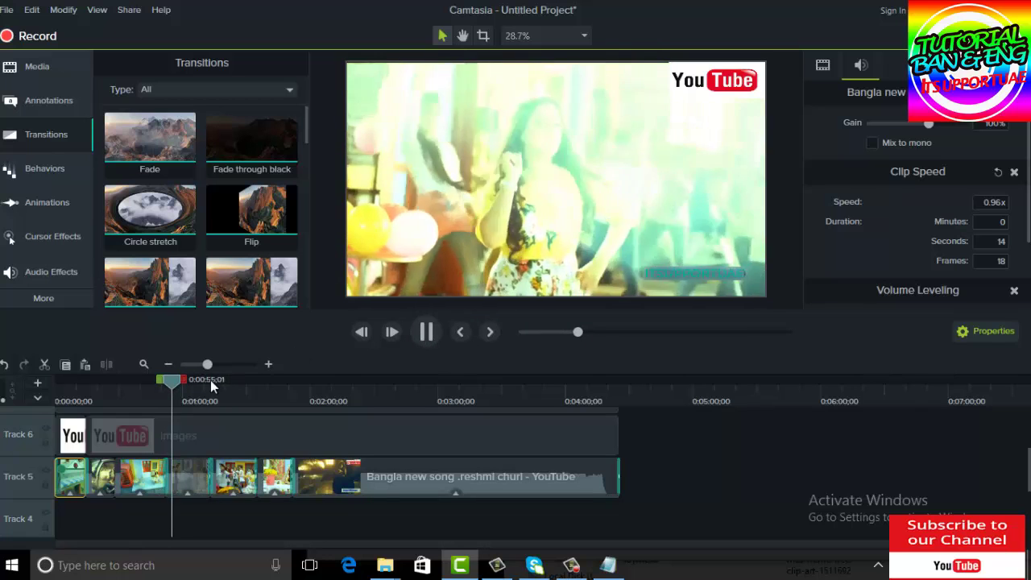
pyautogui.click(210, 381)
pyautogui.moveTo(210, 382); pyautogui.dragTo(293, 392)
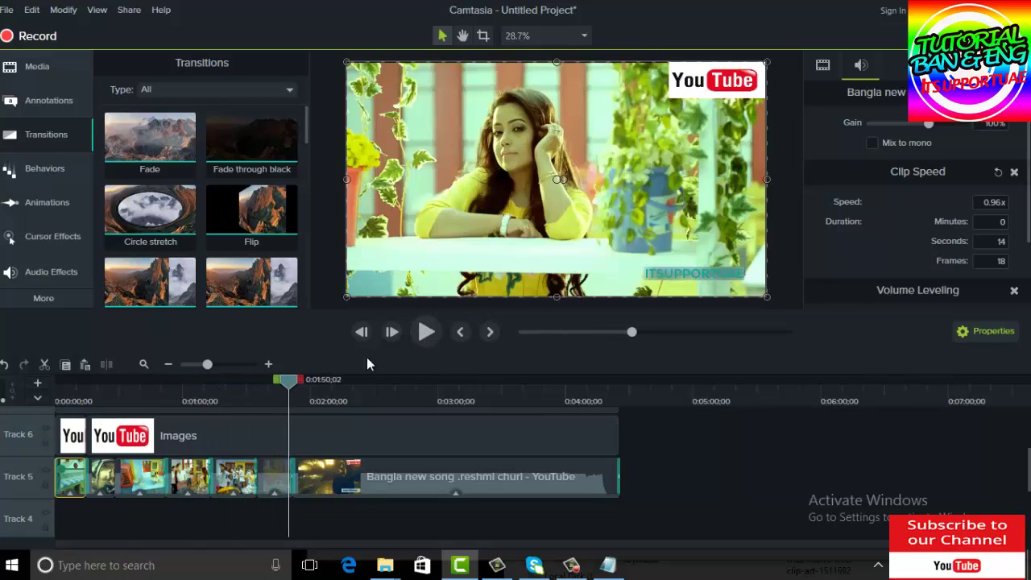
pyautogui.click(426, 332)
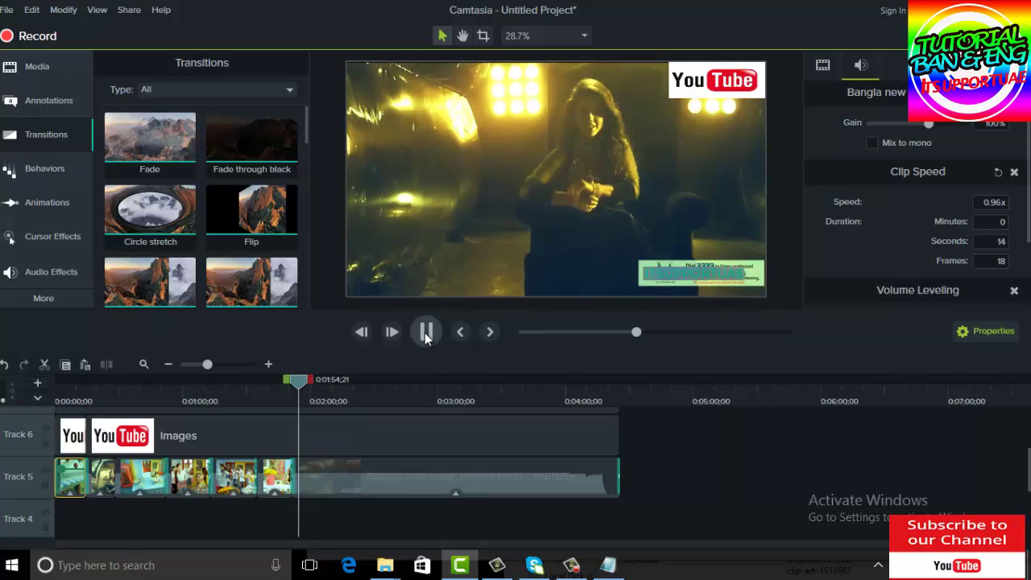
pyautogui.click(425, 332)
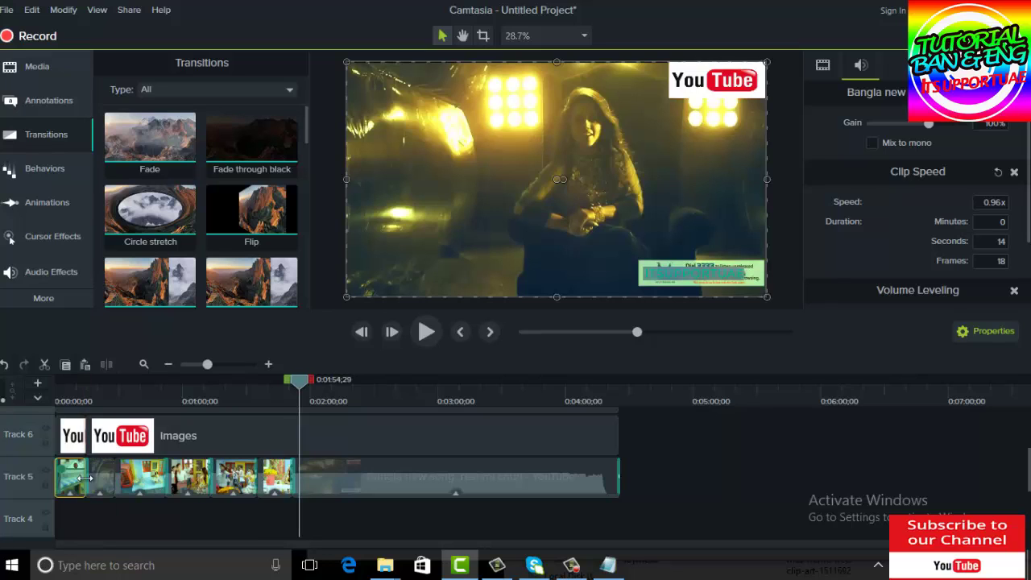
# Examine the visual effects, in particular Colorize, for the first two song parts on Track 5
pyautogui.click(60, 272)
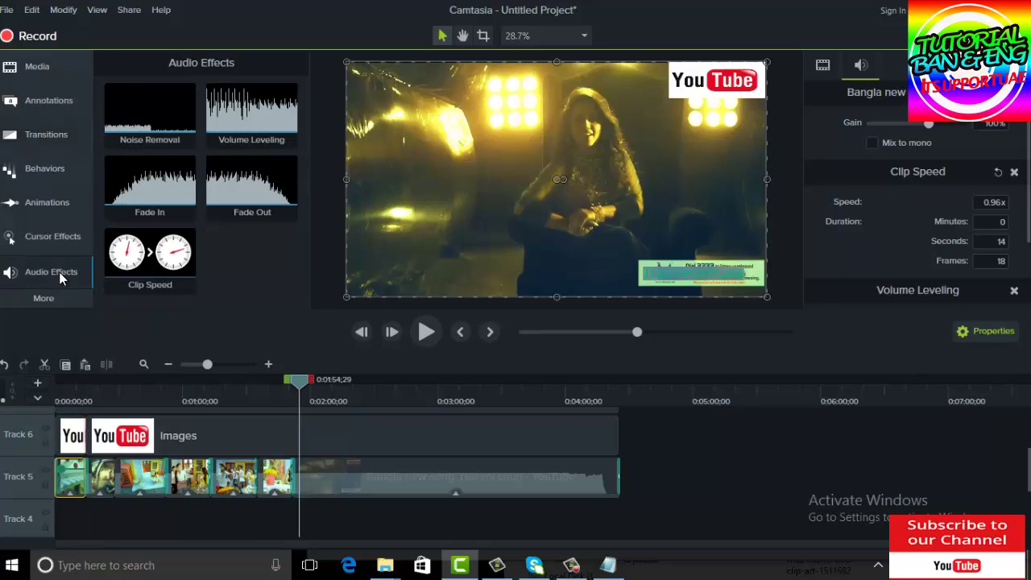
pyautogui.click(48, 299)
pyautogui.click(157, 332)
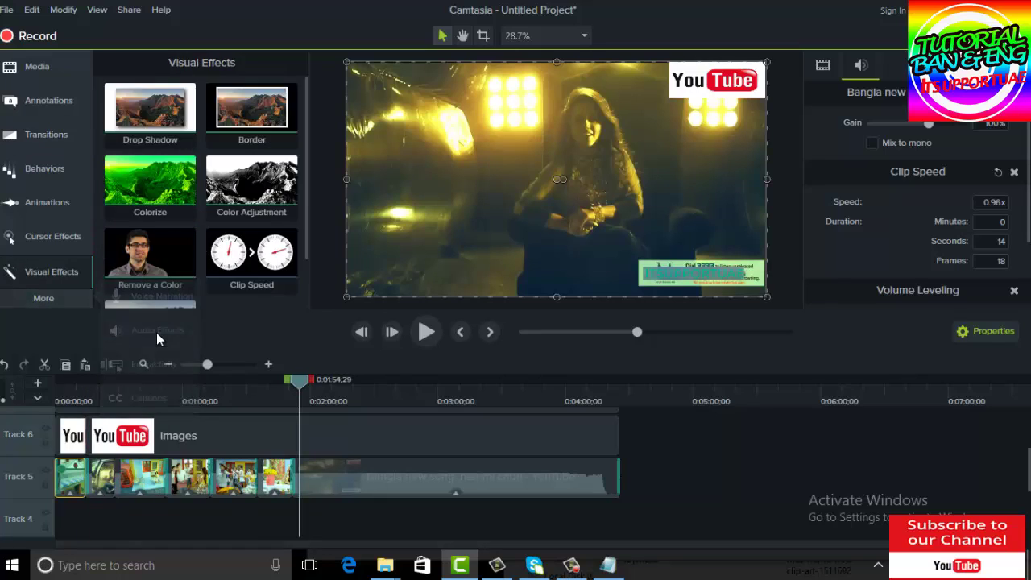
pyautogui.moveTo(153, 180); pyautogui.dragTo(481, 190)
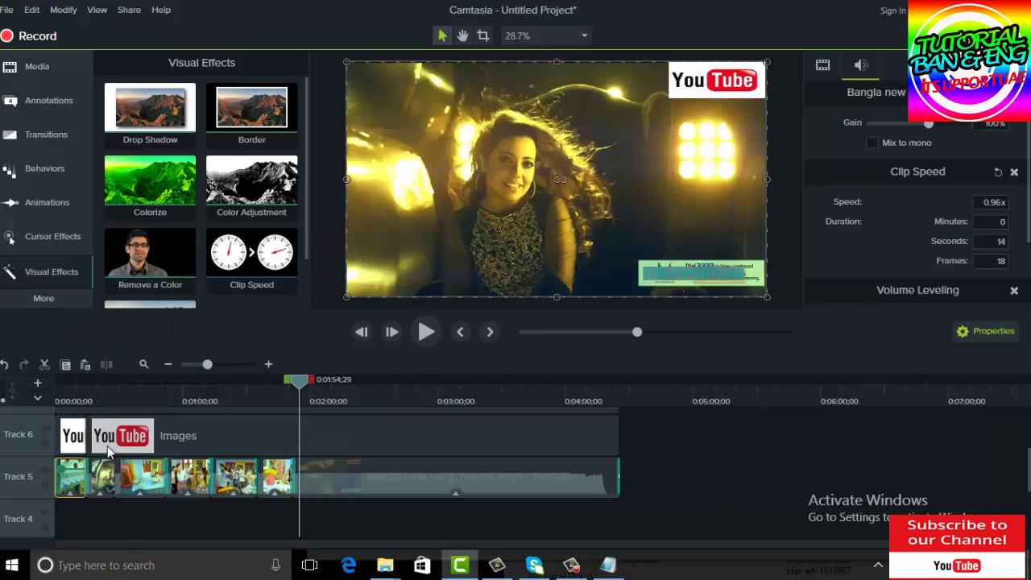
pyautogui.click(101, 471)
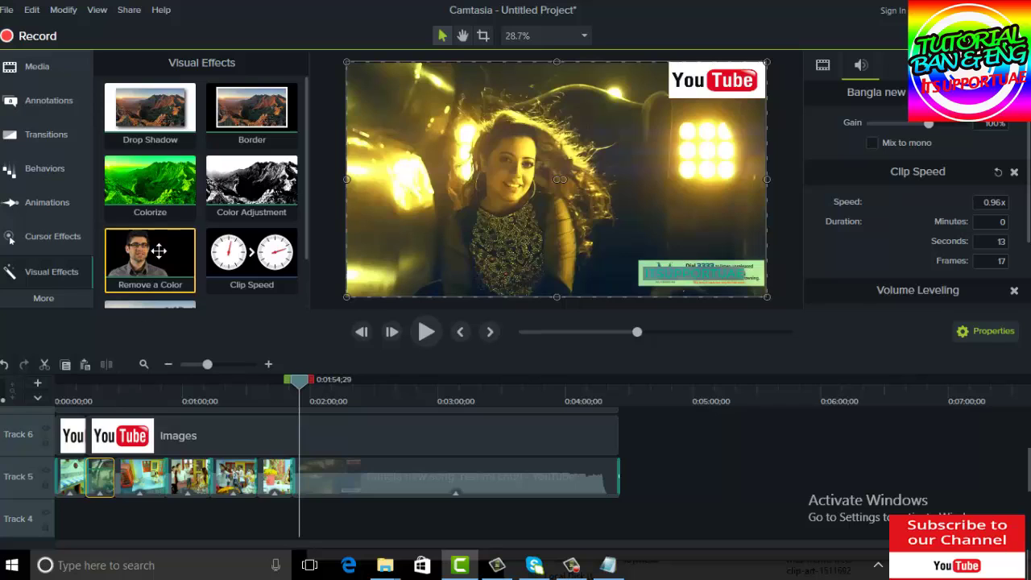
pyautogui.moveTo(150, 181); pyautogui.dragTo(213, 413)
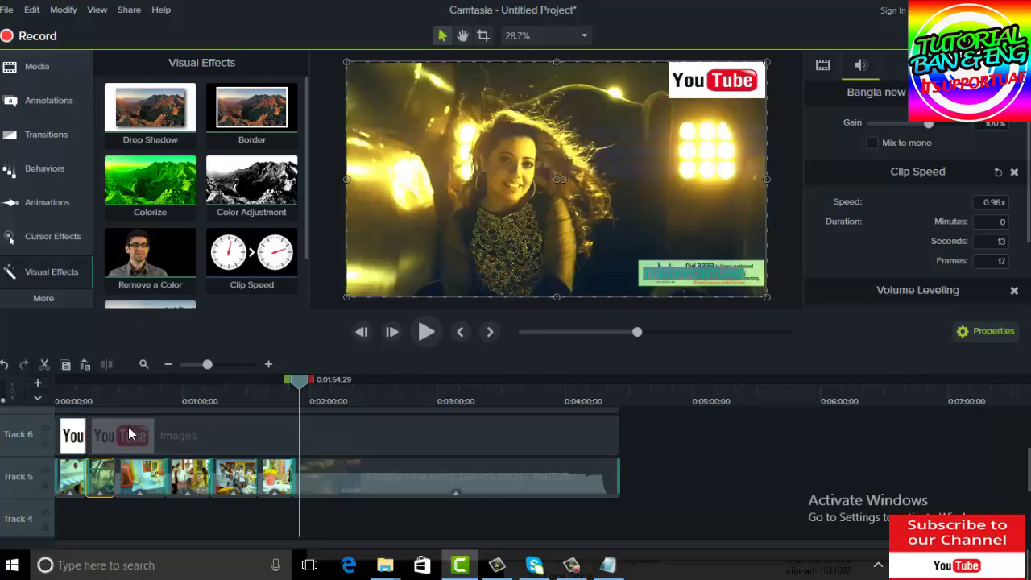
pyautogui.click(105, 401)
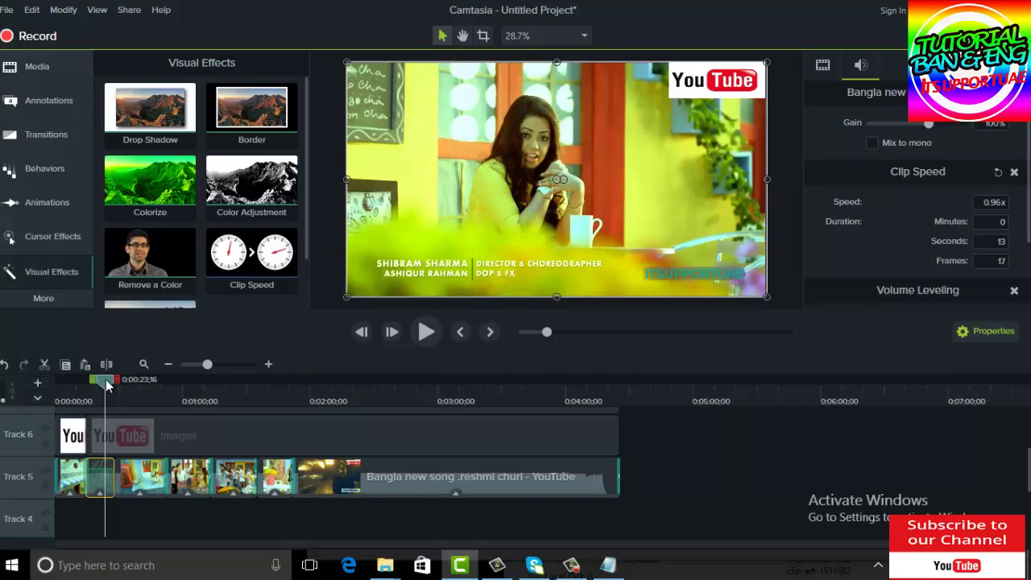
pyautogui.click(102, 380)
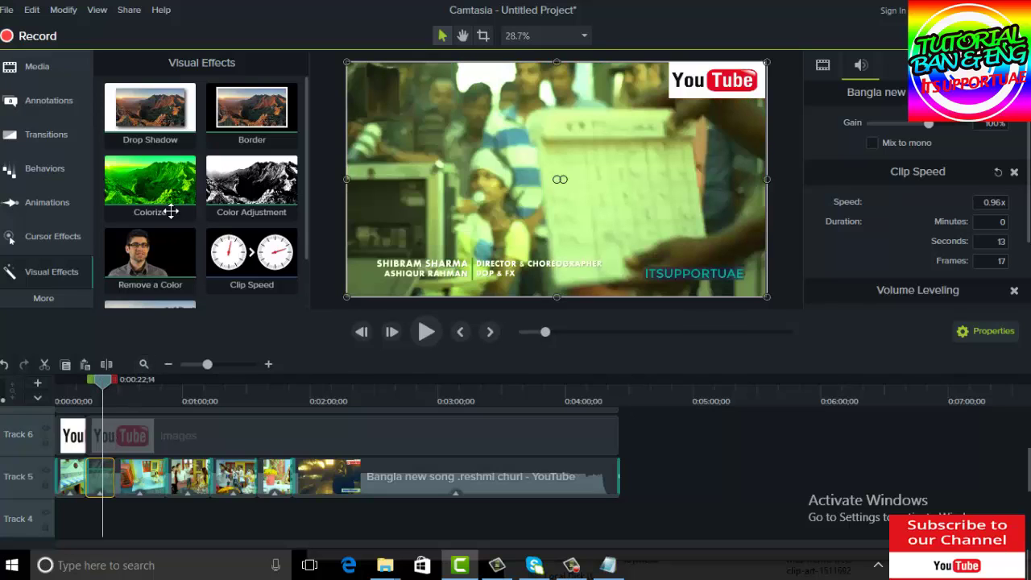
pyautogui.moveTo(170, 211); pyautogui.dragTo(442, 171)
# Select the song parts on Track 5 one after another up to the last part, and clear the selection
pyautogui.click(78, 480)
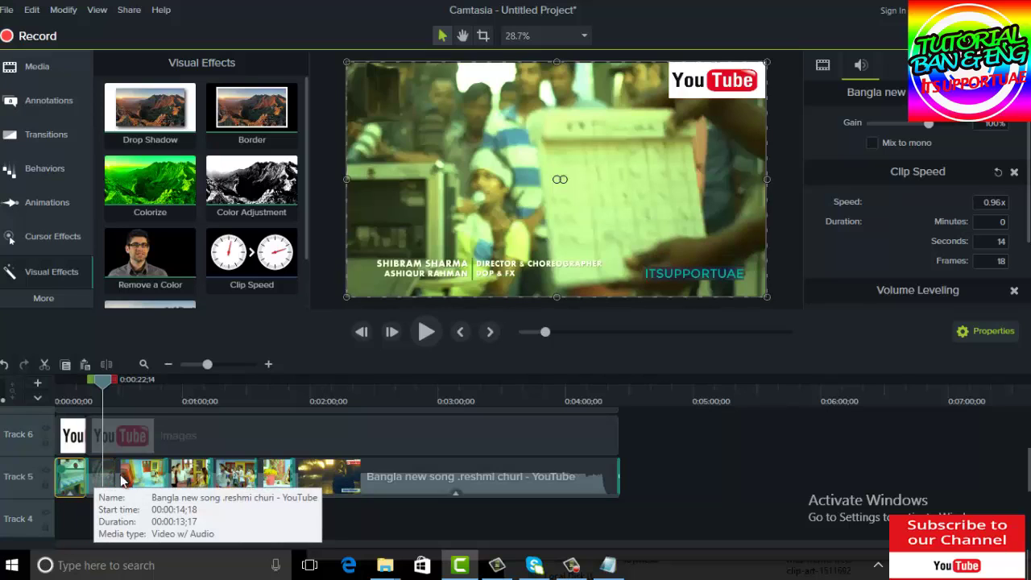
pyautogui.click(98, 479)
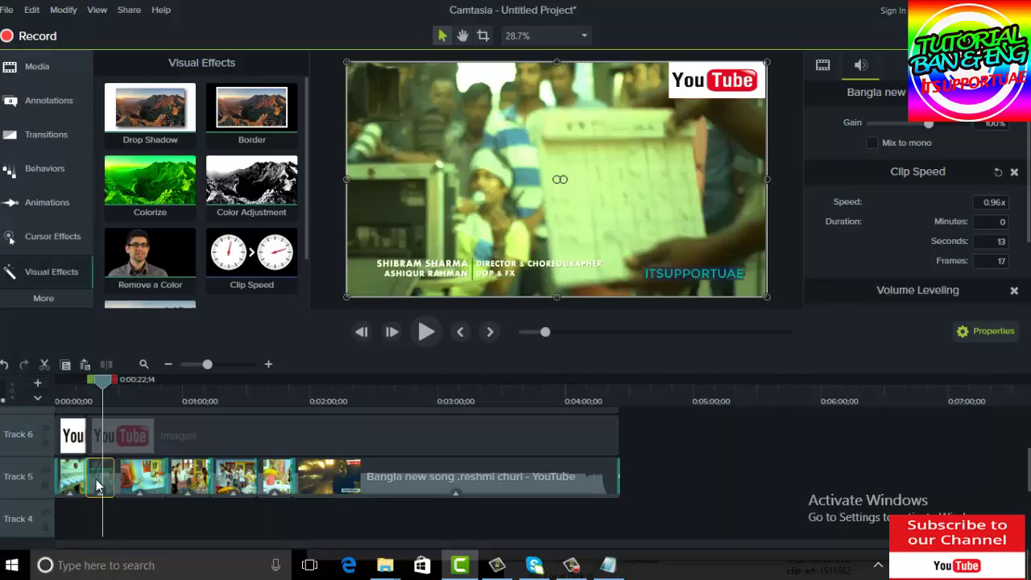
pyautogui.click(136, 475)
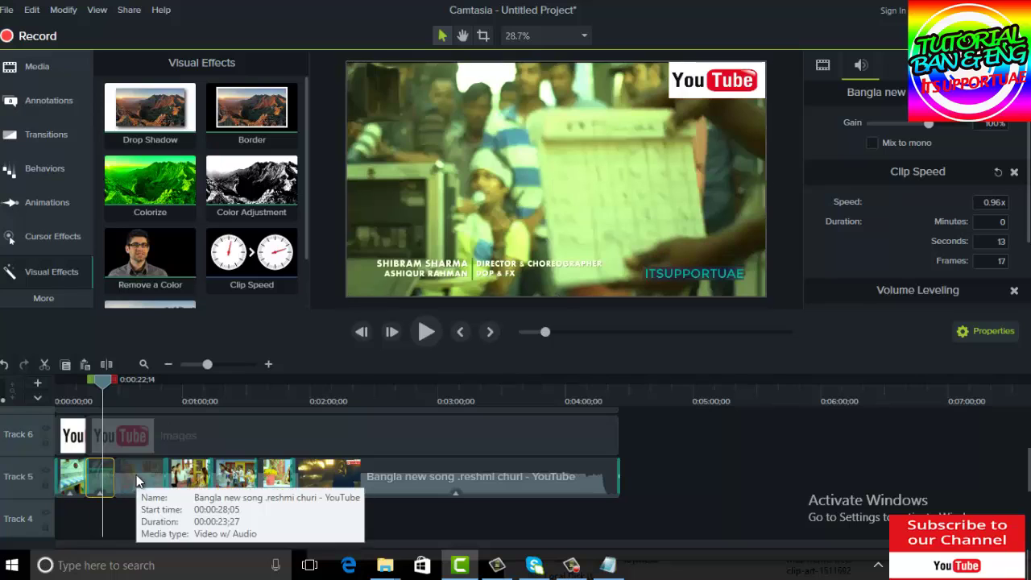
pyautogui.click(188, 475)
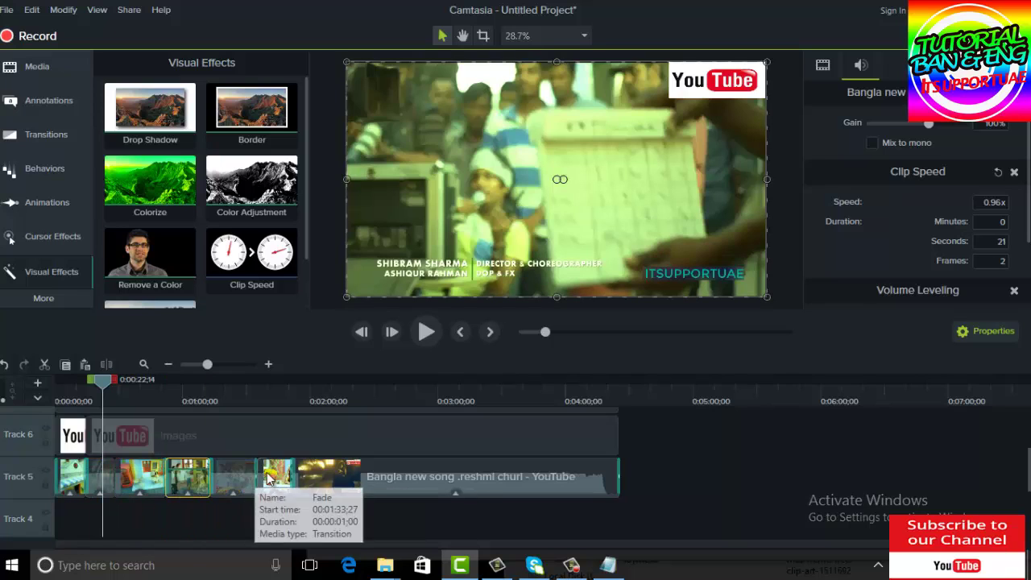
pyautogui.click(277, 477)
pyautogui.click(347, 477)
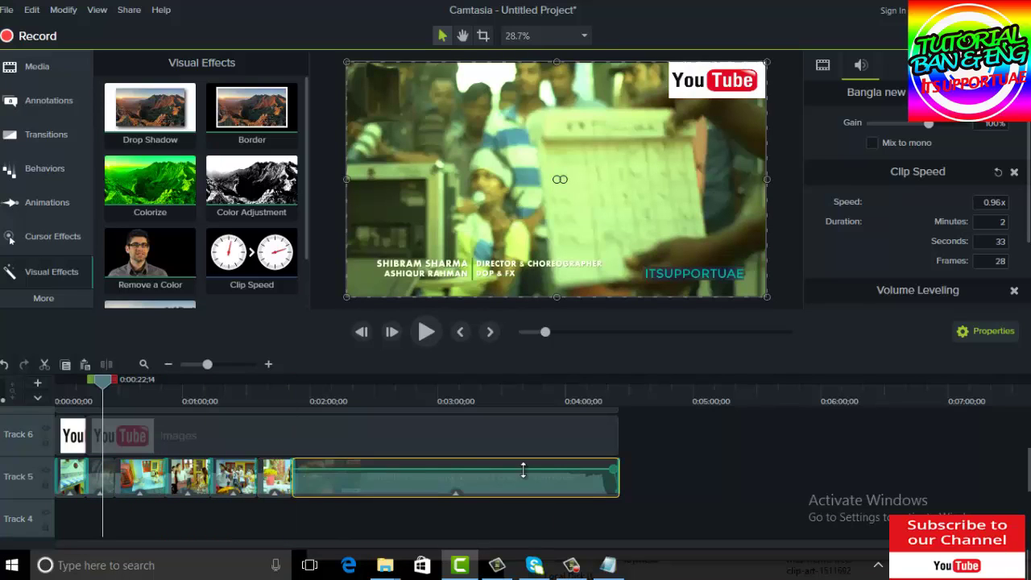
pyautogui.click(675, 486)
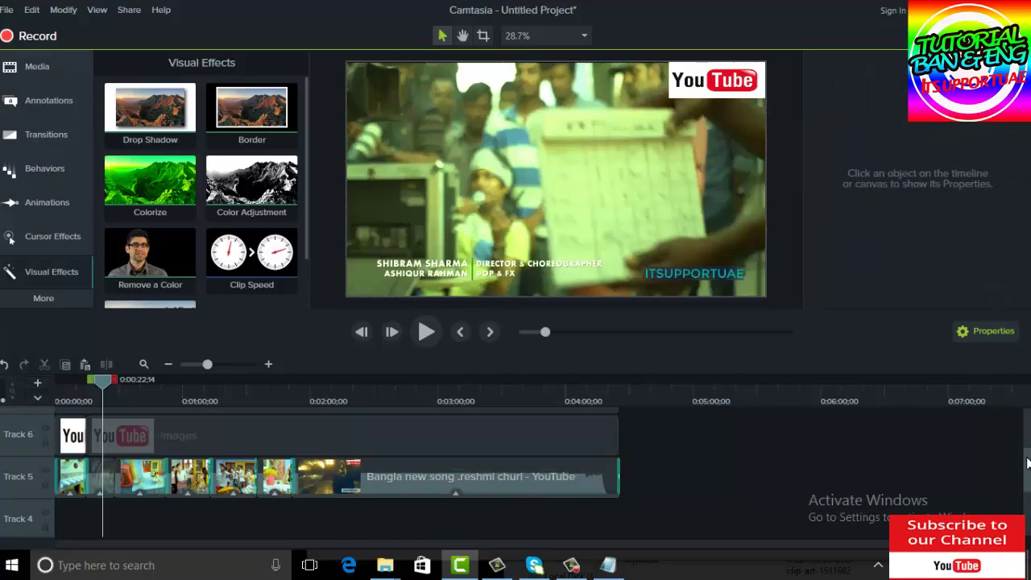
# Mark the timeline range from about 0:01:47;24 to 0:01:50;16 near the end of the sixth song part on Track 5
pyautogui.moveTo(1028, 462)
pyautogui.mouseDown()
pyautogui.moveTo(1029, 419)
pyautogui.moveTo(1015, 448)
pyautogui.mouseUp()
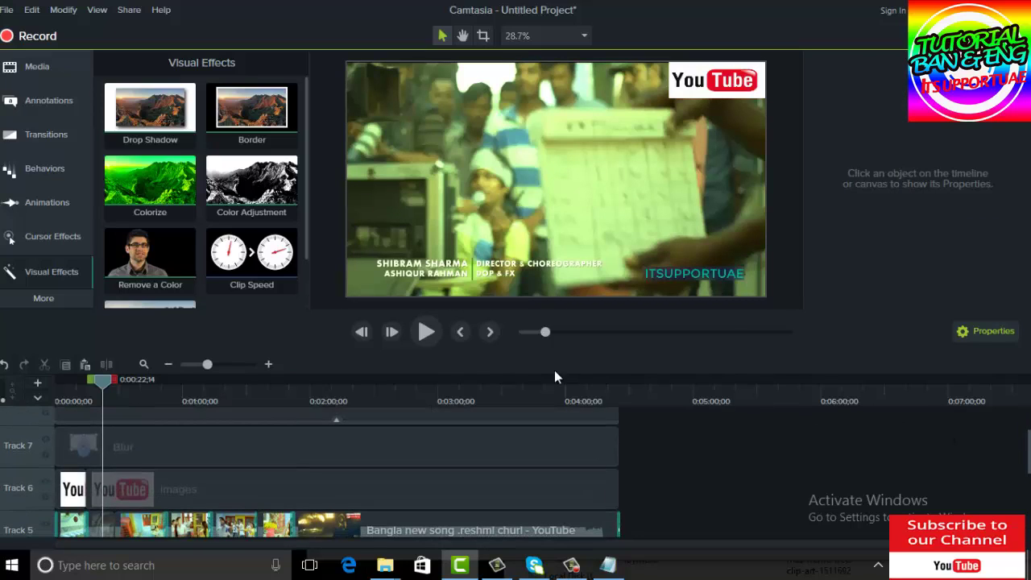
pyautogui.moveTo(95, 383); pyautogui.dragTo(277, 415)
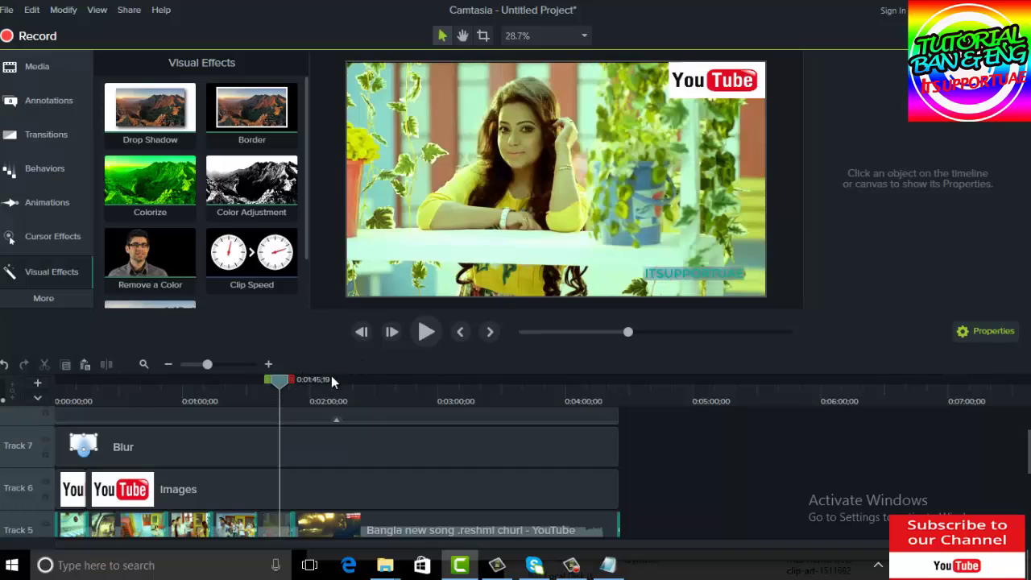
pyautogui.click(225, 364)
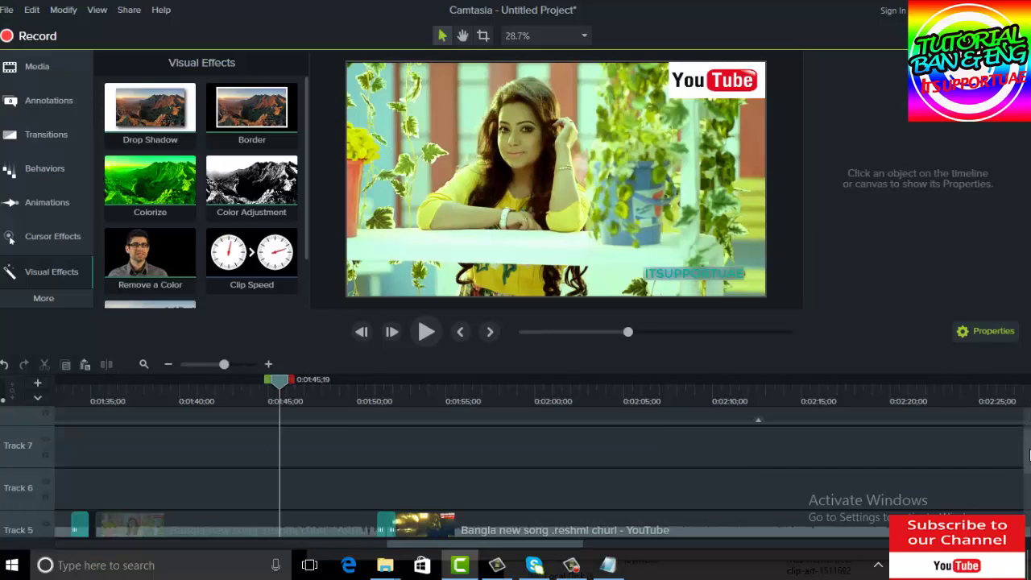
pyautogui.scroll(-2, 1028, 455)
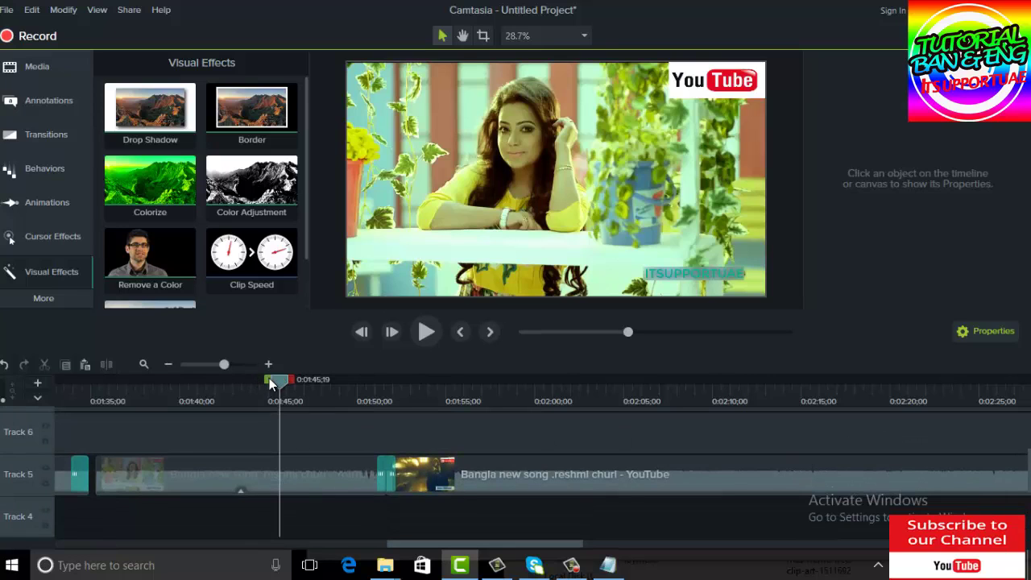
pyautogui.click(317, 393)
pyautogui.click(326, 475)
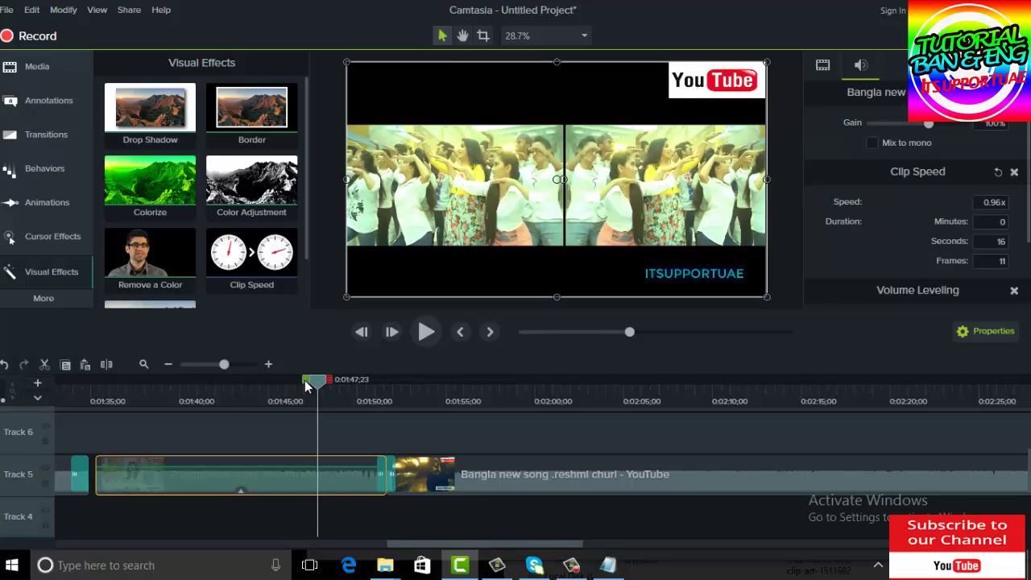
pyautogui.moveTo(306, 386); pyautogui.dragTo(308, 385)
pyautogui.moveTo(307, 385); pyautogui.dragTo(333, 432)
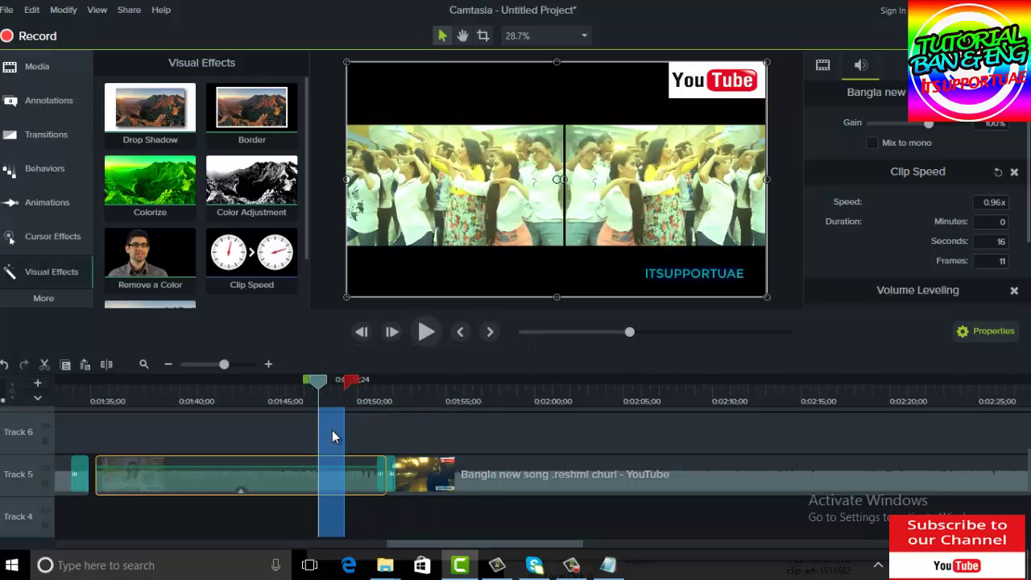
pyautogui.moveTo(348, 383); pyautogui.dragTo(365, 448)
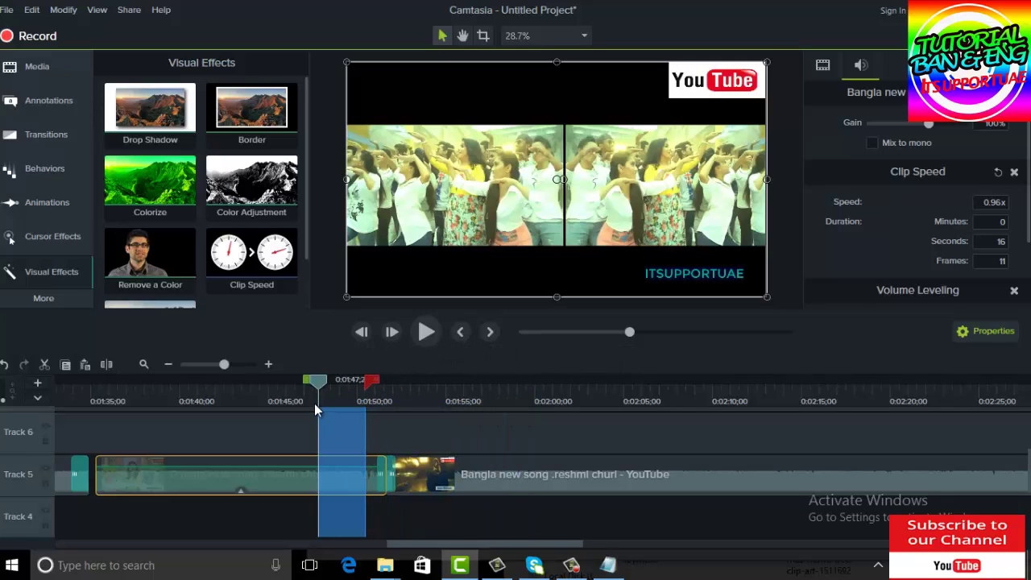
pyautogui.moveTo(316, 380); pyautogui.dragTo(310, 417)
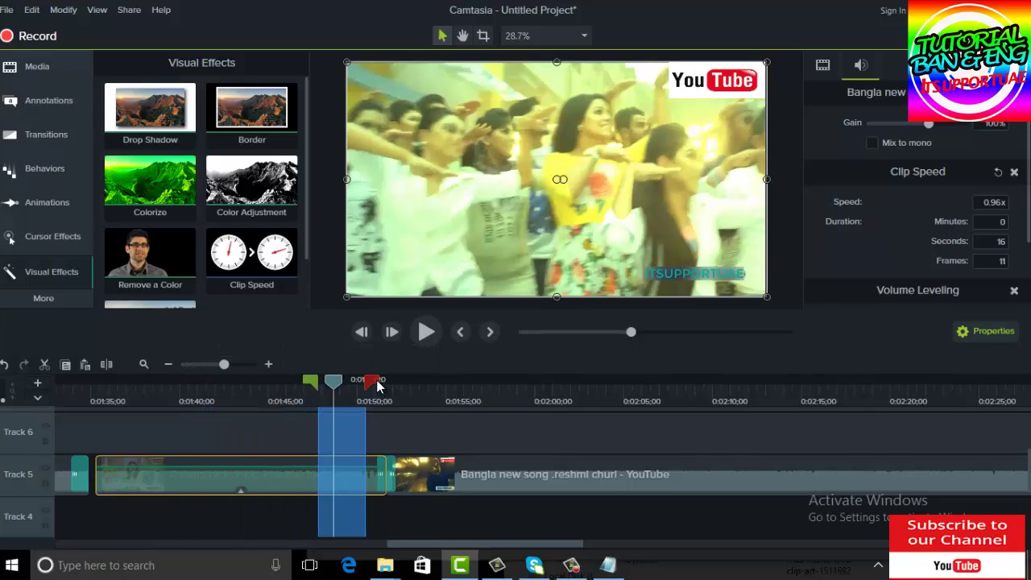
pyautogui.moveTo(376, 380); pyautogui.dragTo(373, 383)
# Cut the marked range out of the timeline and undo the cut
pyautogui.click(44, 367)
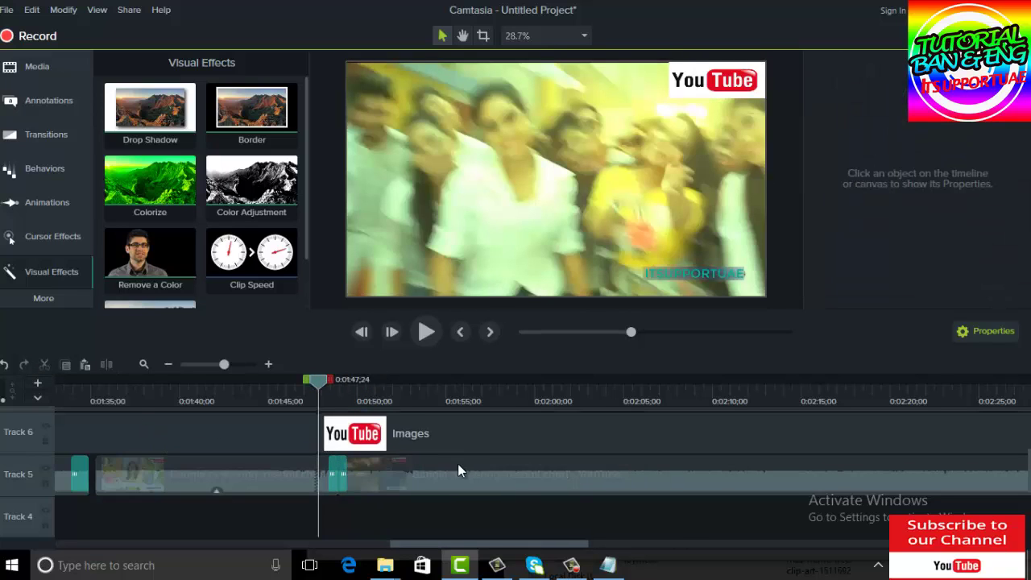
pyautogui.hotkey('ctrl', 'z')
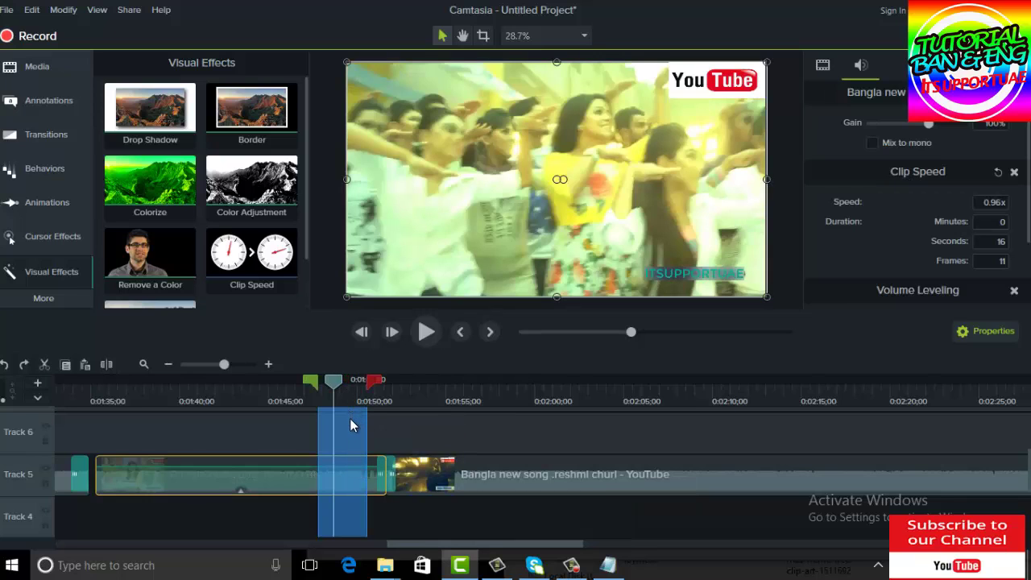
# Delete the marked range across the tracks, leaving a gap in place of the removed section
pyautogui.click(348, 425)
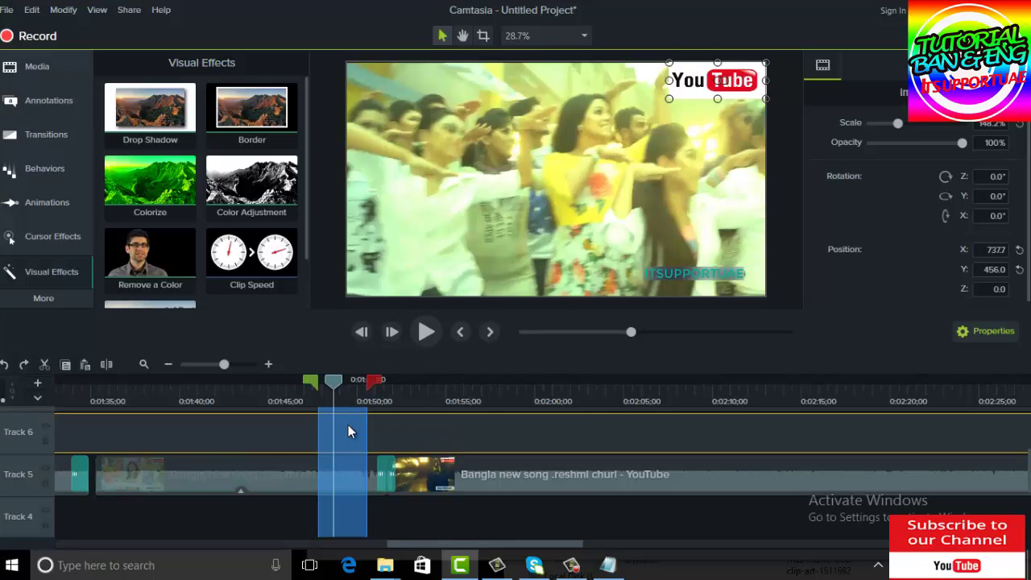
pyautogui.rightClick(348, 425)
pyautogui.click(388, 293)
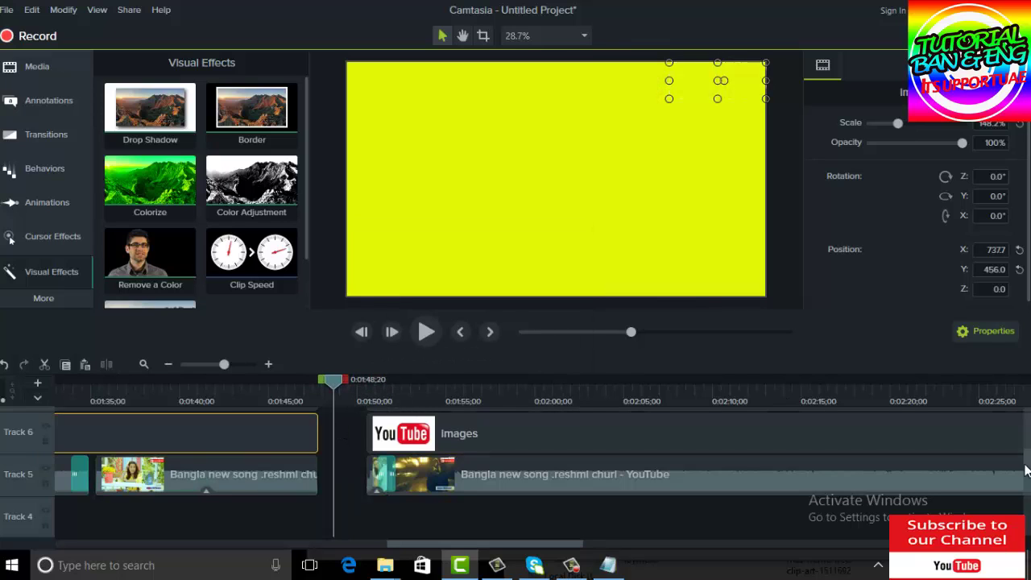
# Close the gap by moving the Text, Blur, Images and song clips after it back against the preceding clips on Tracks 8 to 5
pyautogui.moveTo(1027, 471); pyautogui.dragTo(1028, 435)
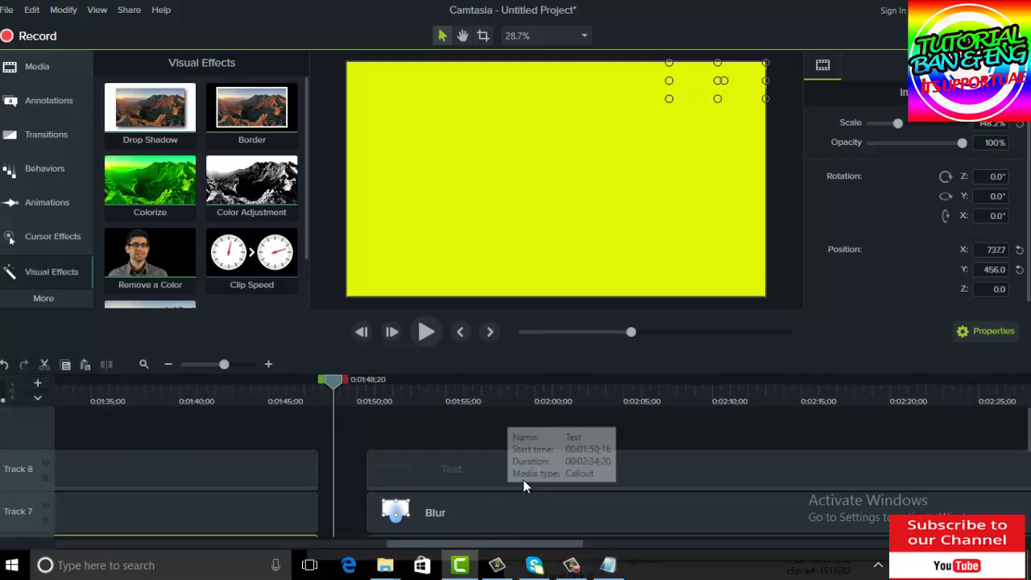
pyautogui.moveTo(525, 468); pyautogui.dragTo(458, 469)
pyautogui.moveTo(509, 516); pyautogui.dragTo(460, 518)
pyautogui.moveTo(1028, 427); pyautogui.dragTo(1028, 472)
pyautogui.moveTo(561, 453); pyautogui.dragTo(496, 469)
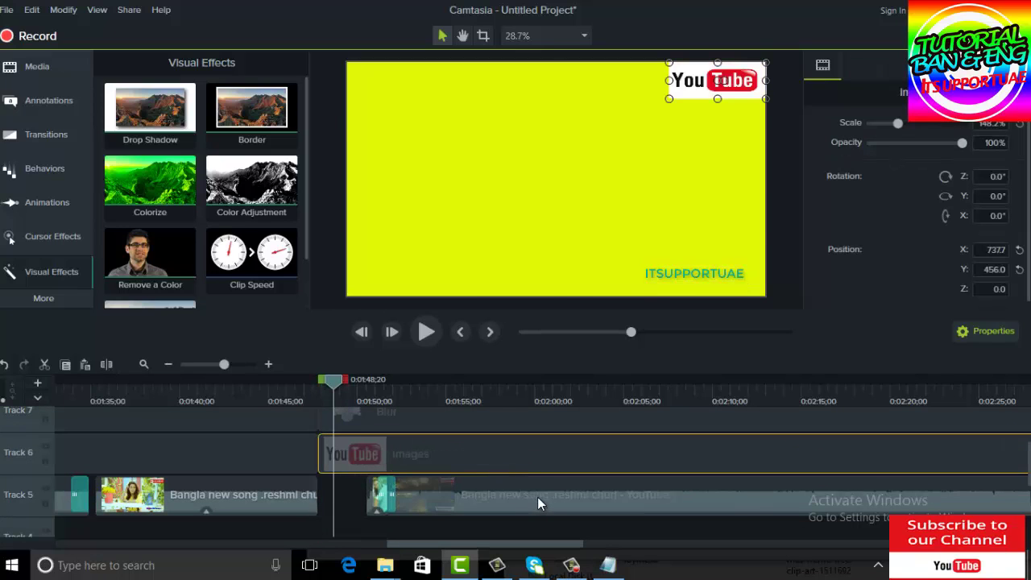
pyautogui.moveTo(537, 497); pyautogui.dragTo(329, 490)
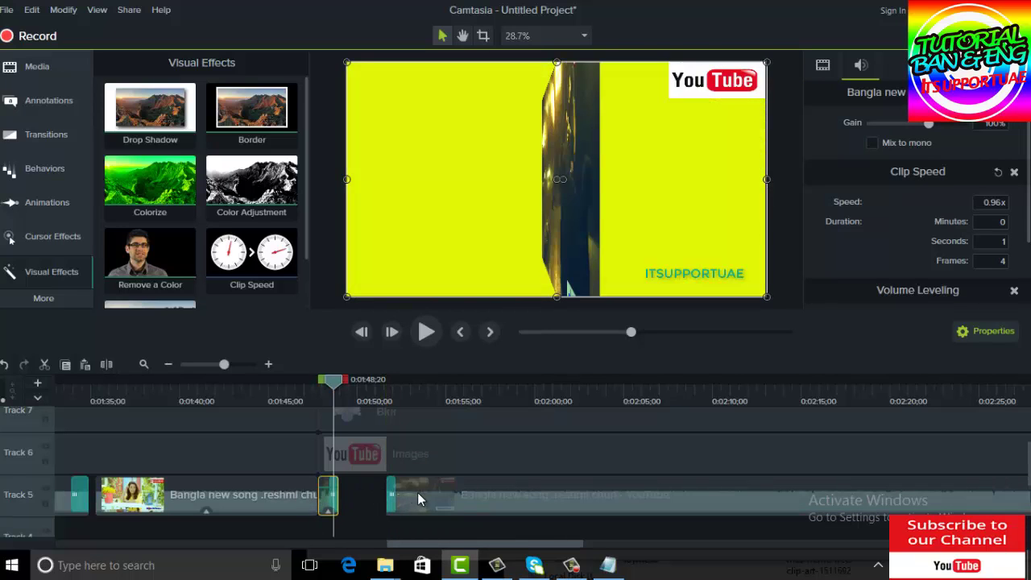
pyautogui.moveTo(417, 493); pyautogui.dragTo(322, 494)
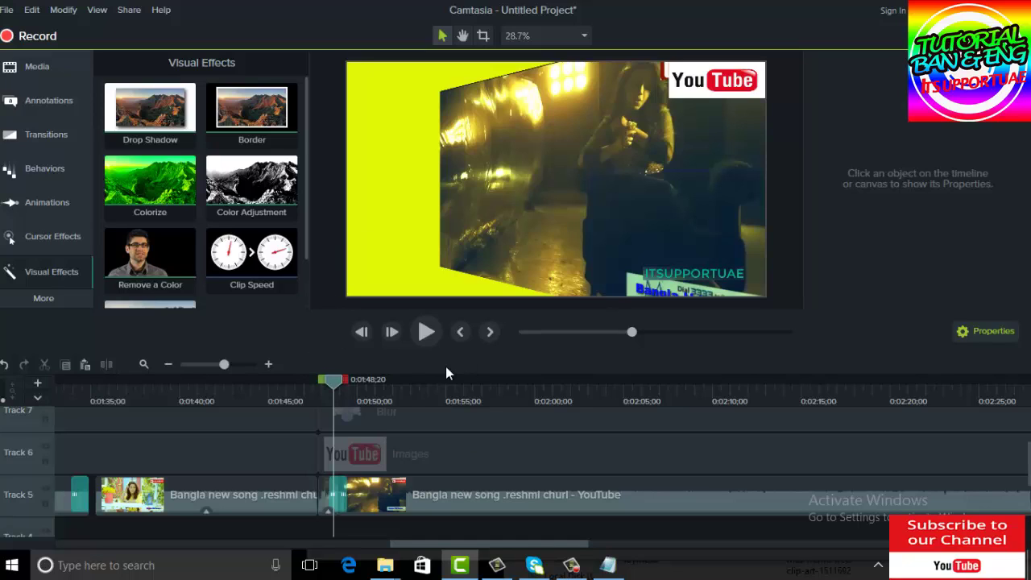
# Add a plain text callout to the canvas at 0:01:48;20 and replace its text with ITSUPPORTUAE
pyautogui.click(194, 364)
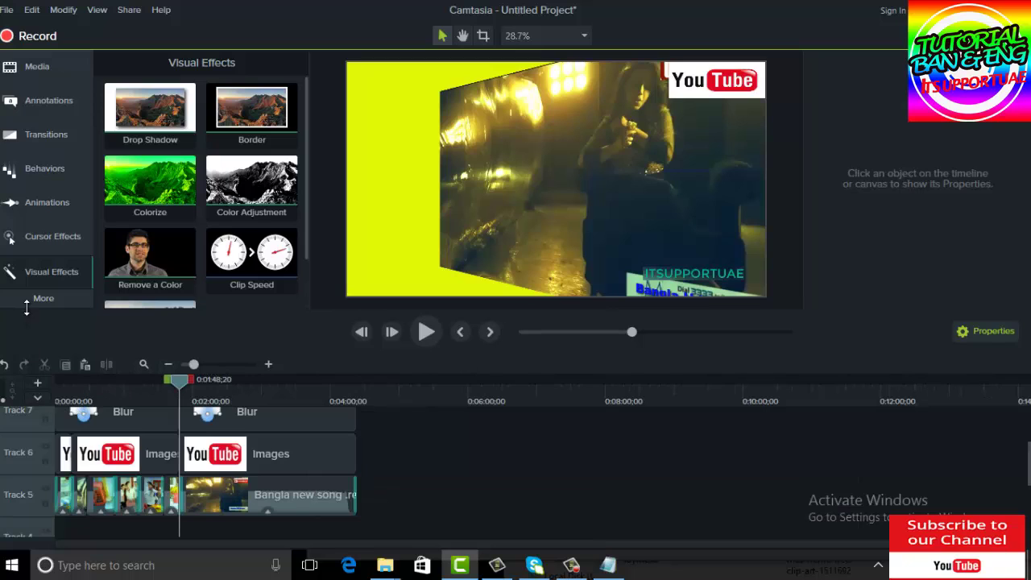
pyautogui.click(44, 102)
pyautogui.click(122, 269)
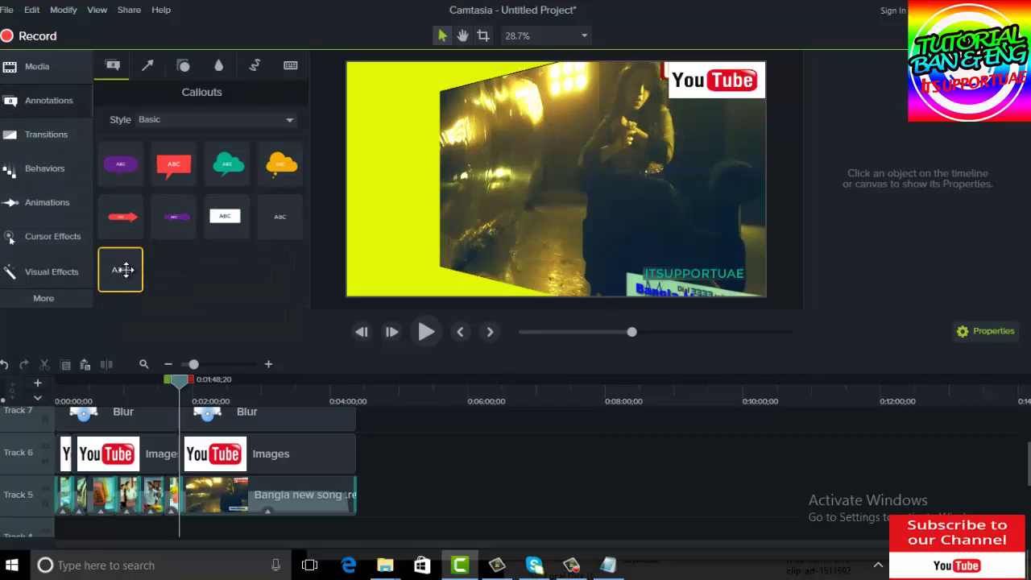
pyautogui.moveTo(272, 232); pyautogui.dragTo(532, 187)
pyautogui.doubleClick(533, 190)
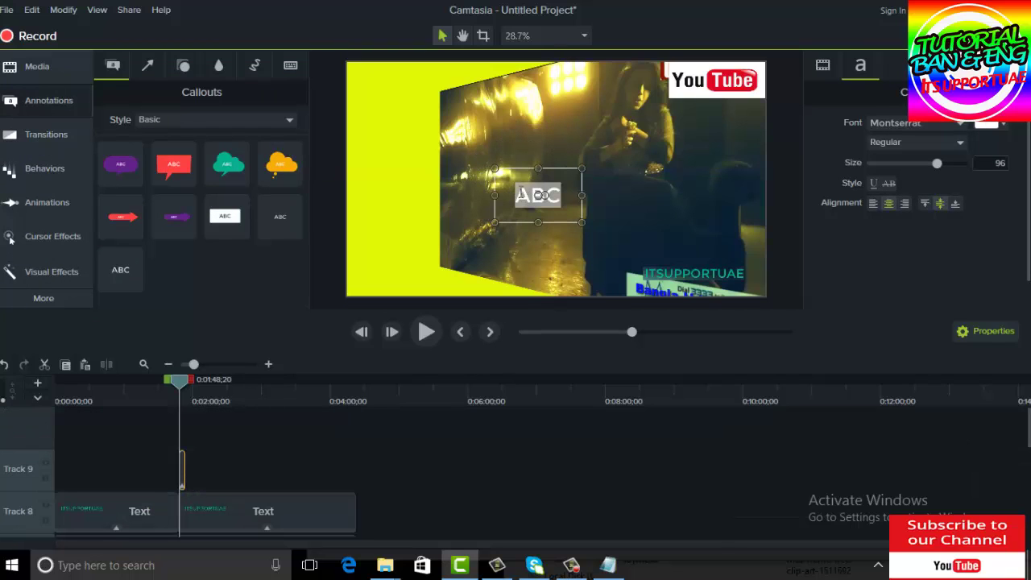
pyautogui.write('IT')
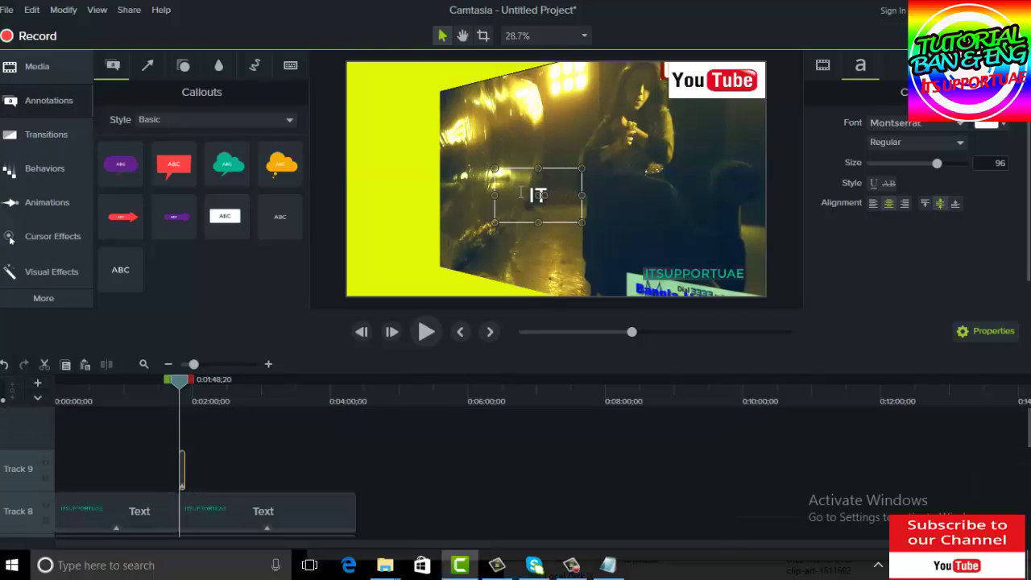
pyautogui.write('SUP')
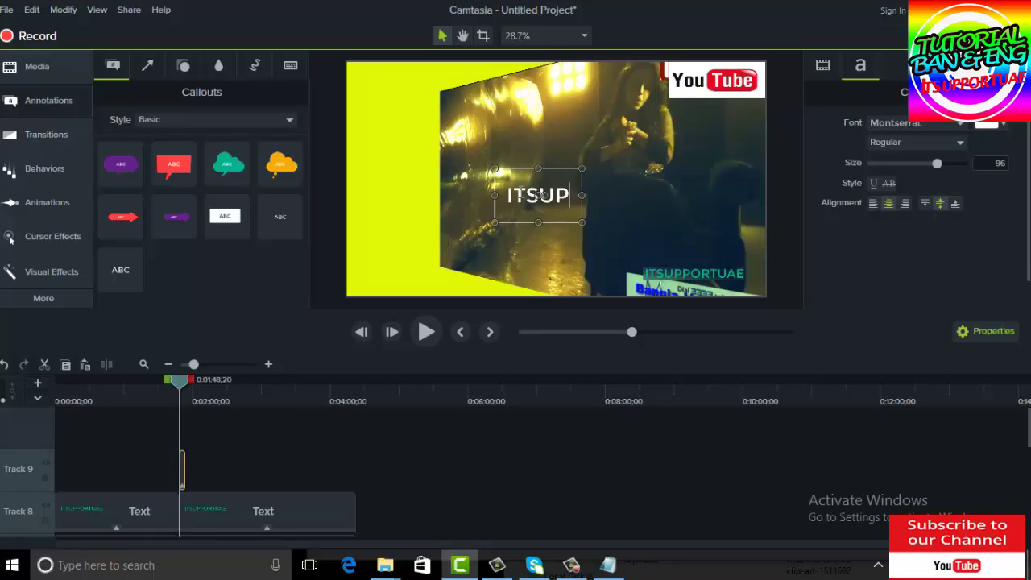
pyautogui.write('PORTUAE')
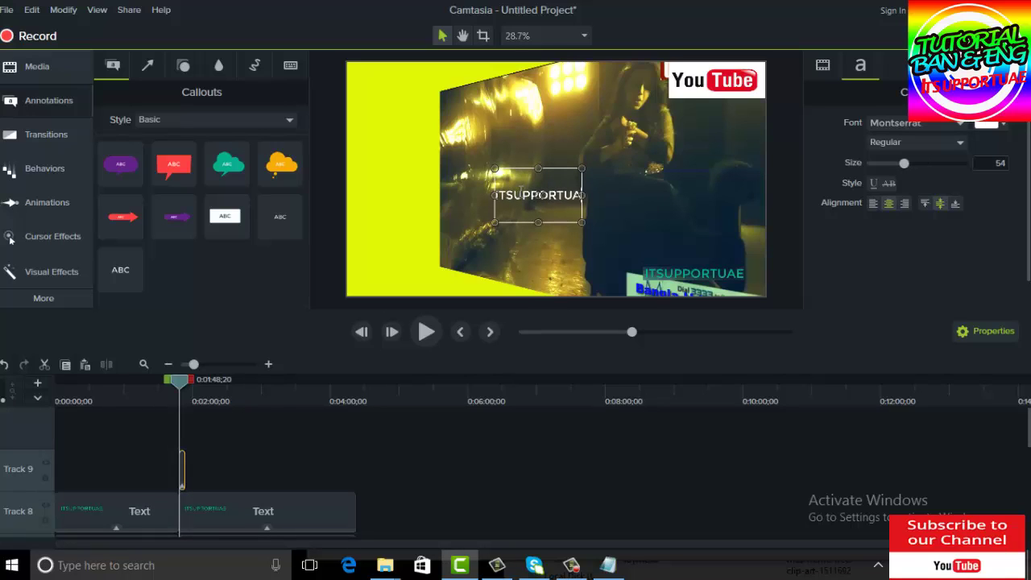
# Shrink the white ITSUPPORTUAE text callout in the middle of the canvas, scaling its font size to 35
pyautogui.click(594, 157)
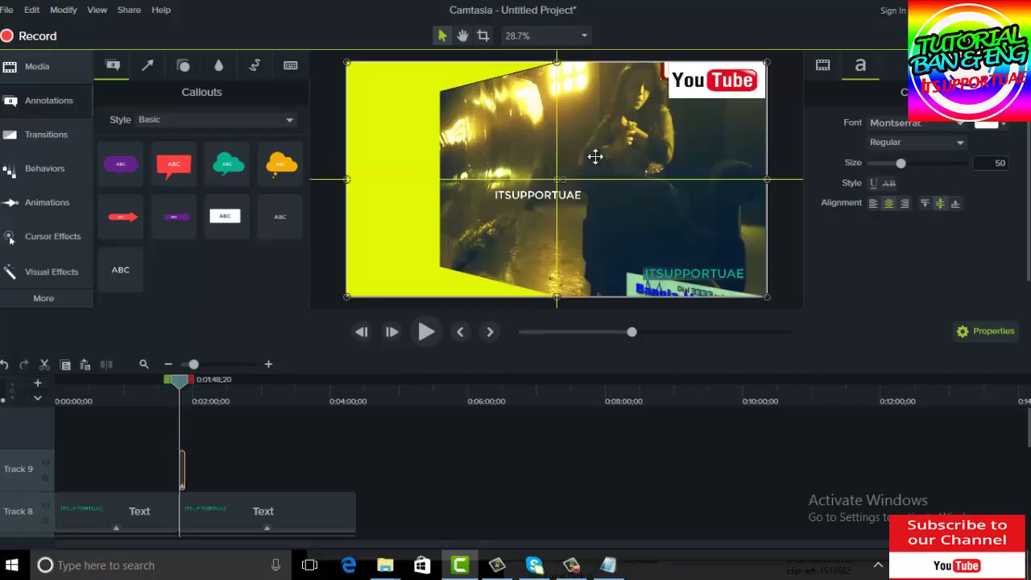
pyautogui.click(580, 178)
pyautogui.moveTo(586, 164); pyautogui.dragTo(558, 193)
pyautogui.click(598, 172)
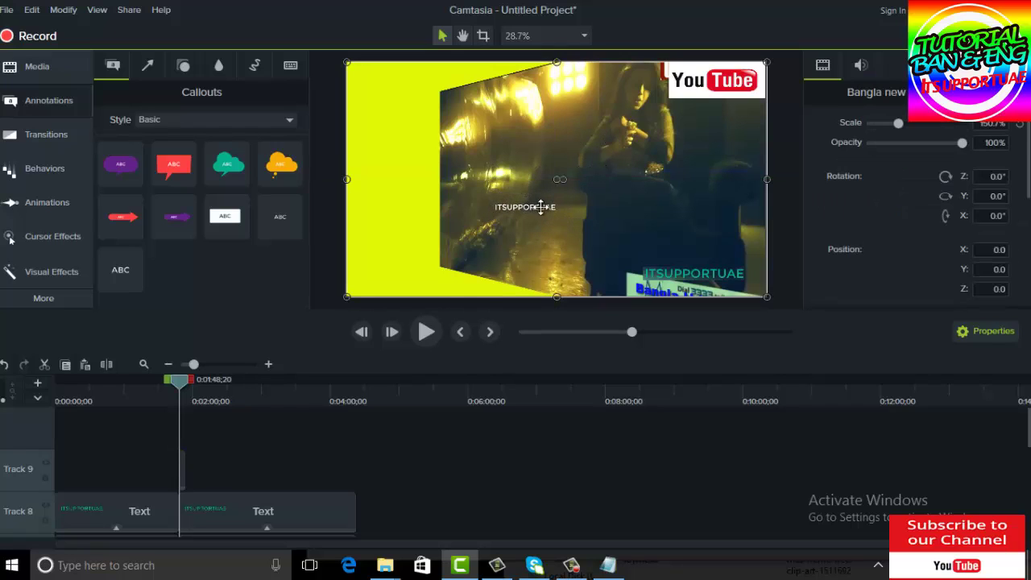
# Stretch the ITSUPPORTUAE text clip on Track 9 from the timeline start to the end of the Track 8 clips, and preview it
pyautogui.click(591, 331)
pyautogui.moveTo(574, 330); pyautogui.dragTo(545, 334)
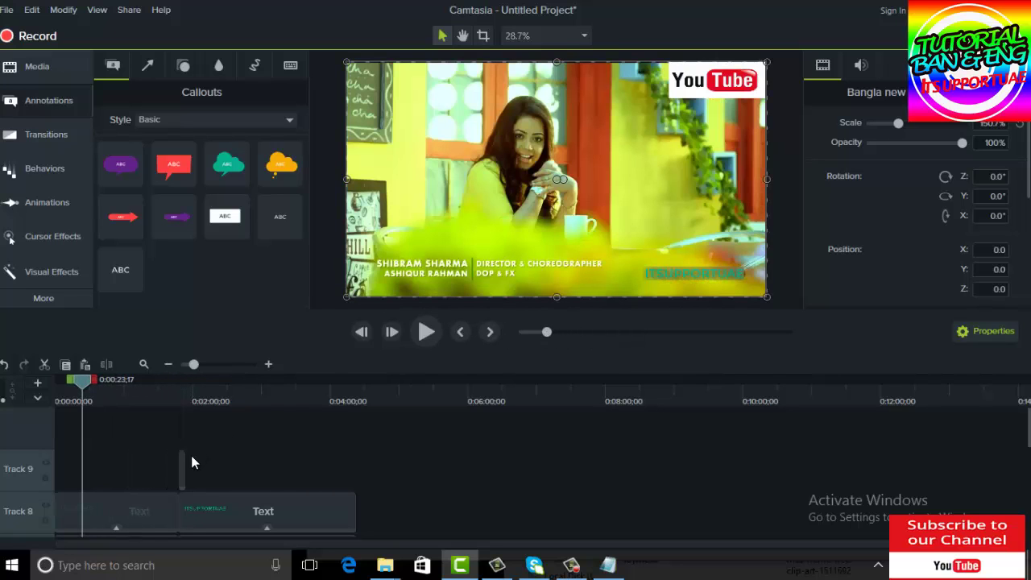
pyautogui.moveTo(185, 467); pyautogui.dragTo(349, 462)
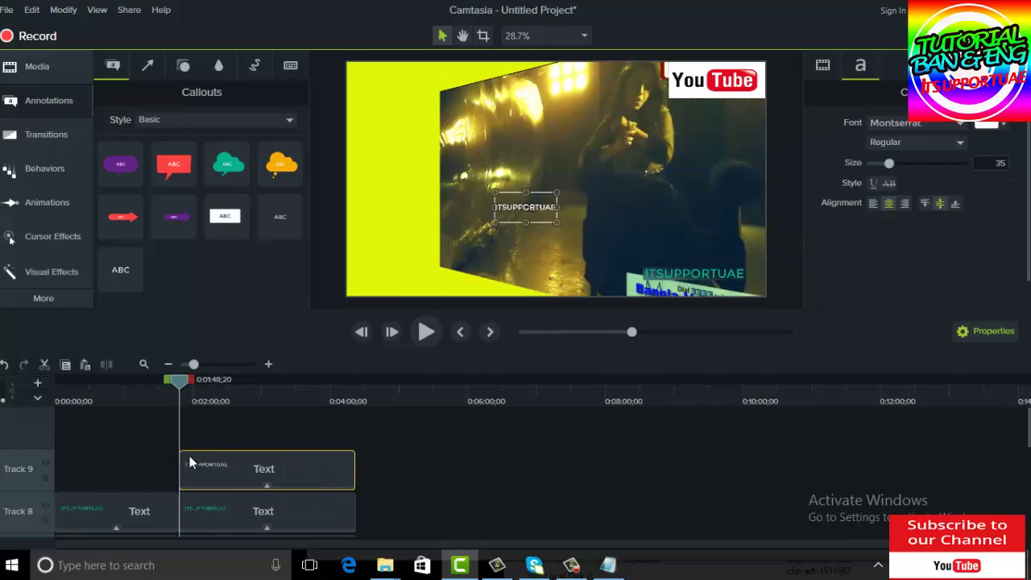
pyautogui.moveTo(179, 461); pyautogui.dragTo(2, 483)
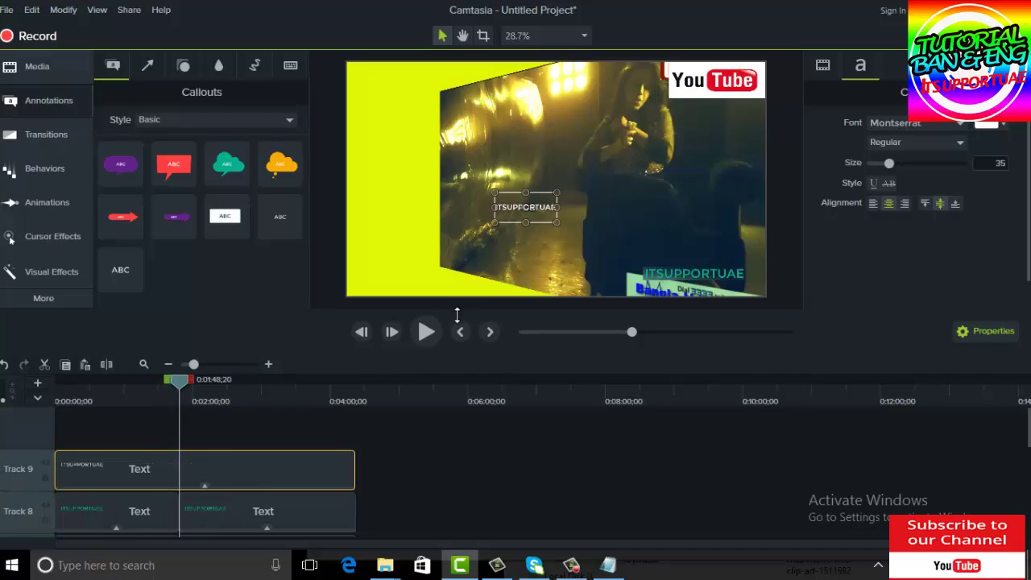
pyautogui.click(428, 333)
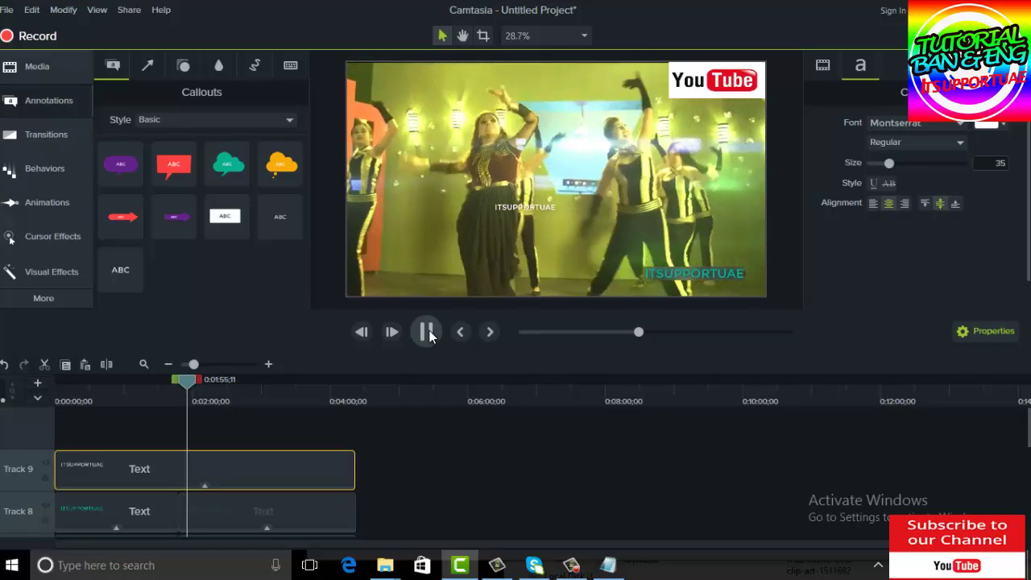
pyautogui.click(428, 333)
# Switch to Notepad and add the list entries "5.click speed" and "6.channel name"
pyautogui.click(608, 565)
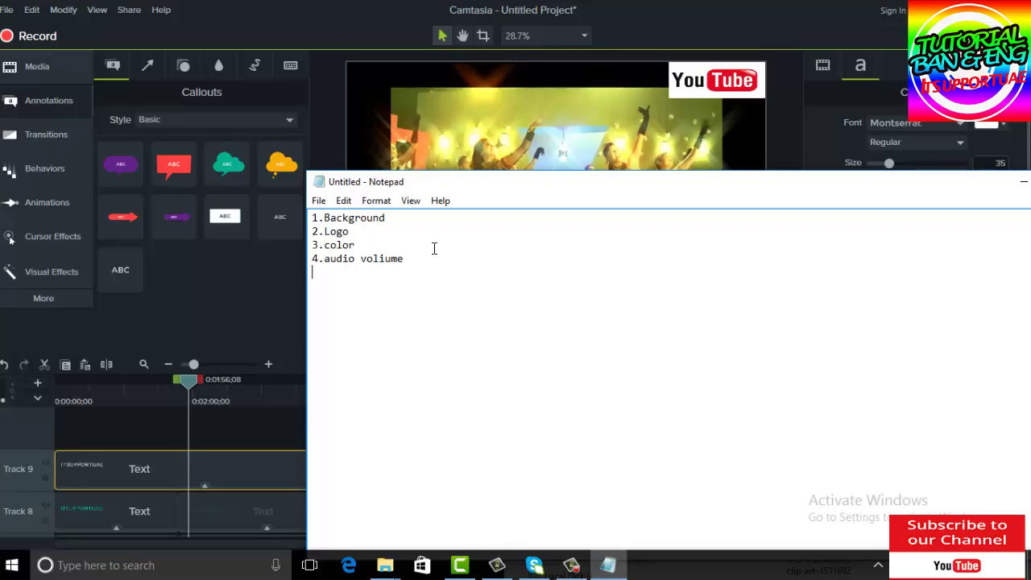
pyautogui.write('5.')
pyautogui.moveTo(476, 191); pyautogui.dragTo(517, 178)
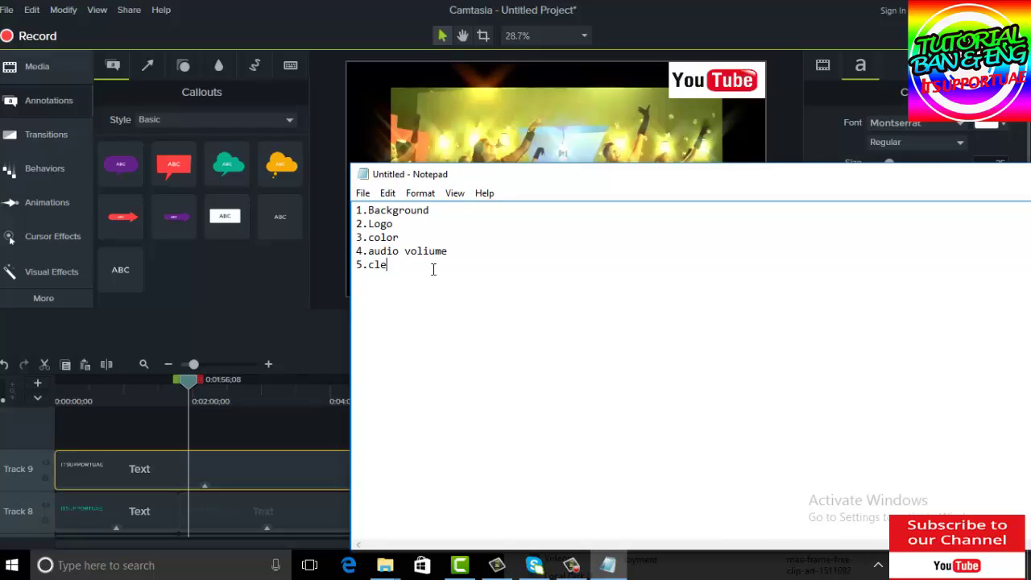
pyautogui.press('BackSpace')
pyautogui.write('ick speed')
pyautogui.write('nel ')
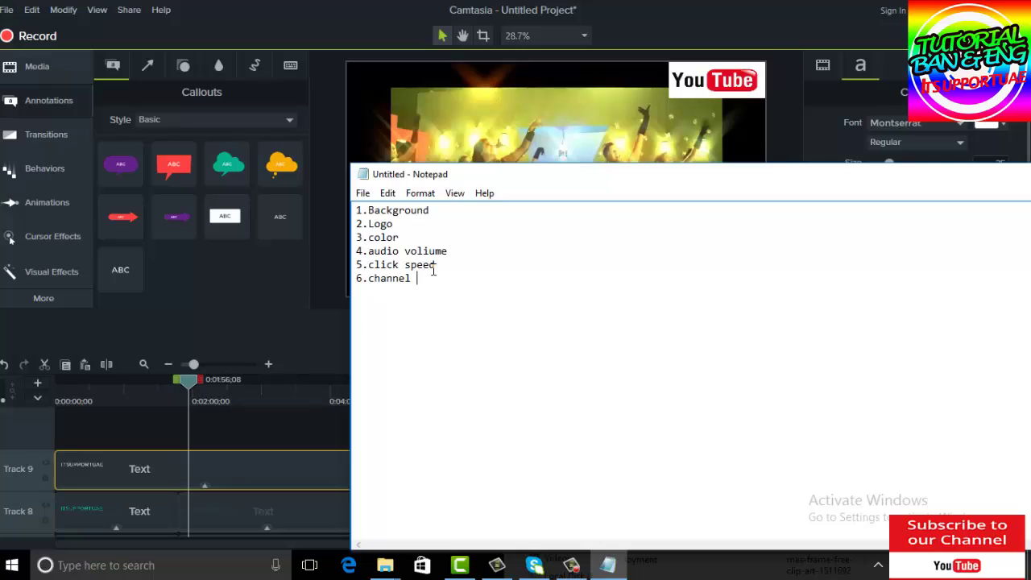
pyautogui.write('nam')
pyautogui.press('BackSpace')
pyautogui.write('name')
pyautogui.press('Return')
# Add the list entries "7.Transitions" and "8.spilit", and start an empty entry "9."
pyautogui.write('7.')
pyautogui.press('BackSpace')
pyautogui.write('itions')
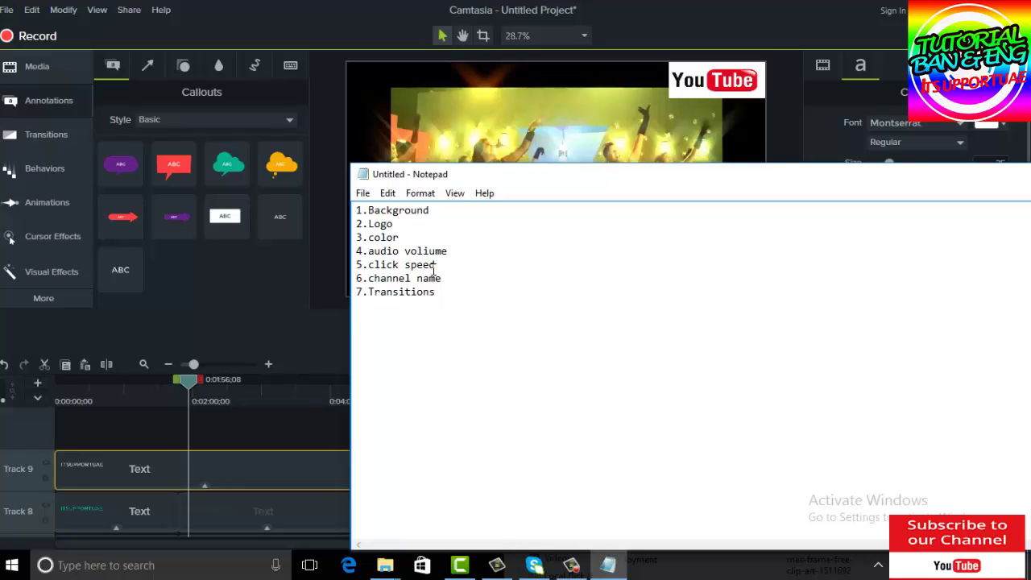
pyautogui.press('Return')
pyautogui.write('8')
pyautogui.press('Left')
pyautogui.press('Left')
pyautogui.write('.')
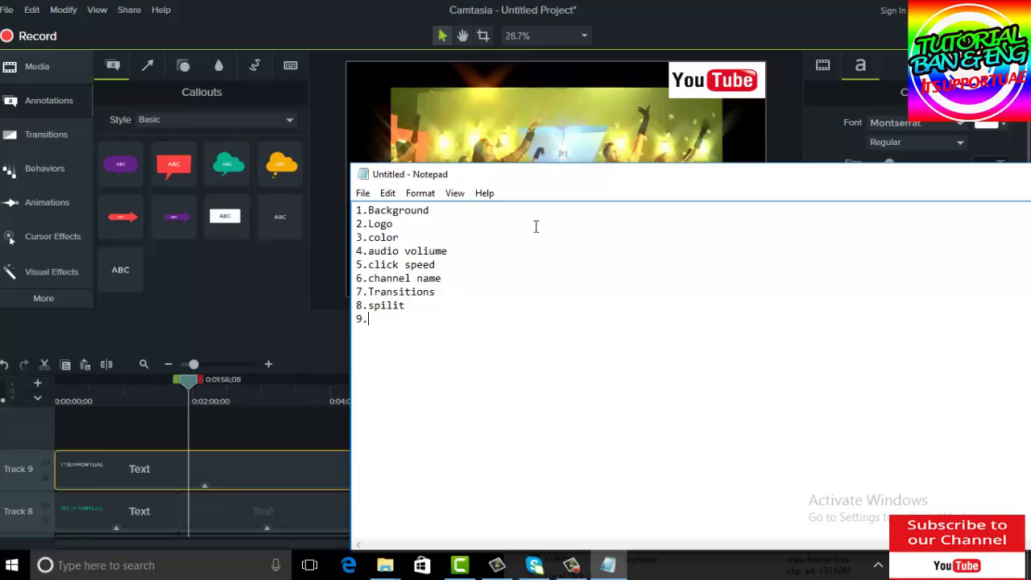
# Switch back to Camtasia and play a few seconds of the edited song from 0:01:56;08
pyautogui.click(713, 94)
pyautogui.click(561, 145)
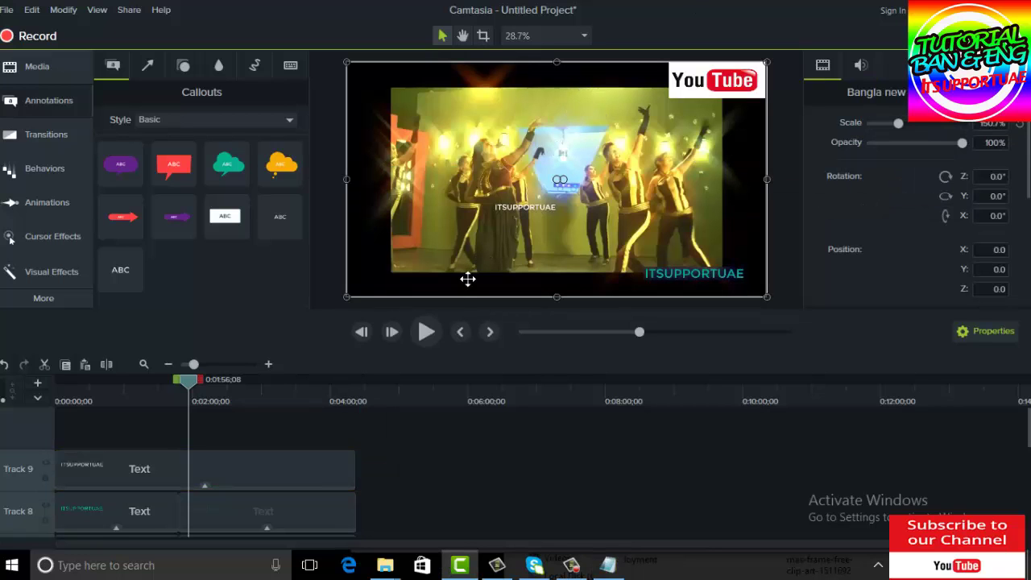
pyautogui.click(427, 333)
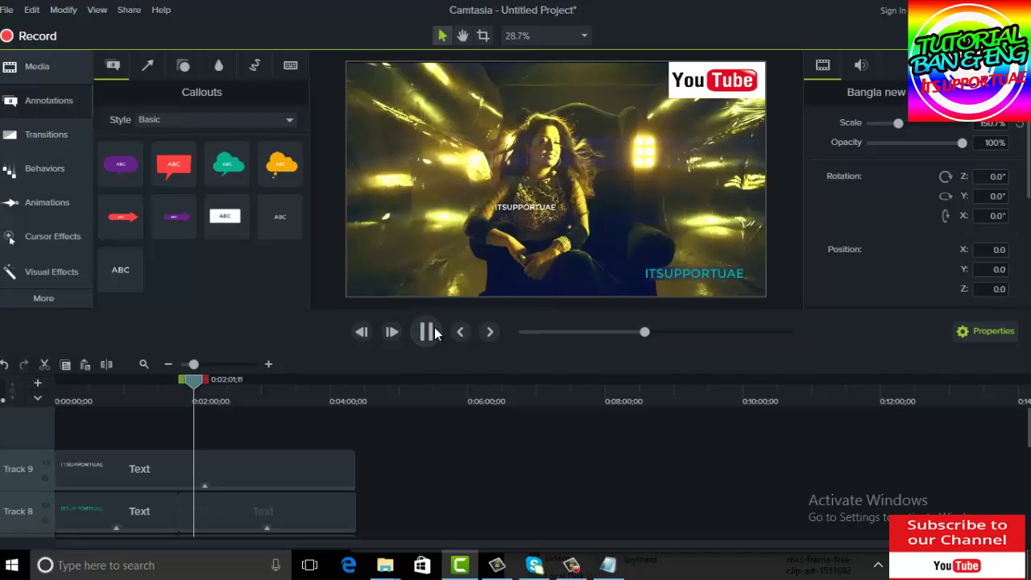
pyautogui.click(426, 332)
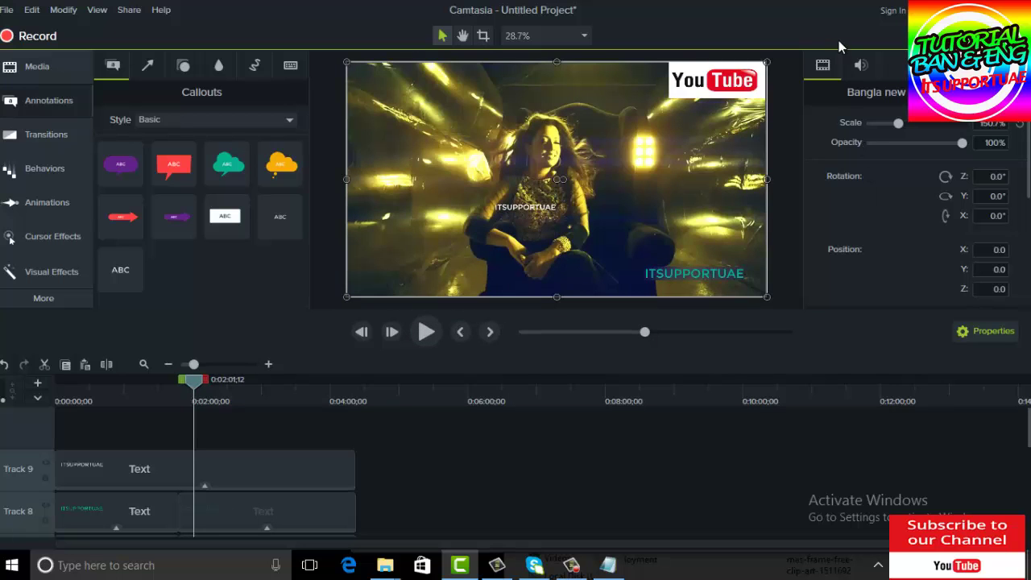
# Compare the song clip's visual properties with its audio and clip speed properties
pyautogui.click(859, 66)
pyautogui.click(822, 66)
pyautogui.click(860, 65)
pyautogui.click(823, 66)
pyautogui.click(861, 65)
pyautogui.click(823, 68)
pyautogui.click(855, 67)
pyautogui.click(823, 66)
pyautogui.click(855, 66)
pyautogui.click(823, 66)
pyautogui.click(859, 66)
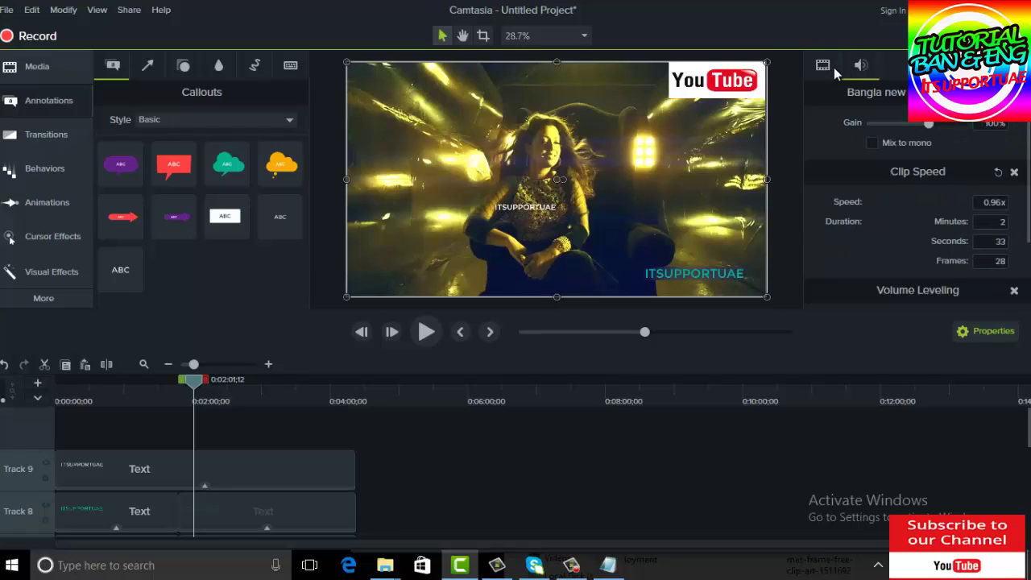
pyautogui.click(824, 68)
pyautogui.click(860, 68)
pyautogui.click(824, 69)
pyautogui.click(856, 67)
pyautogui.click(819, 68)
pyautogui.click(857, 68)
pyautogui.click(825, 68)
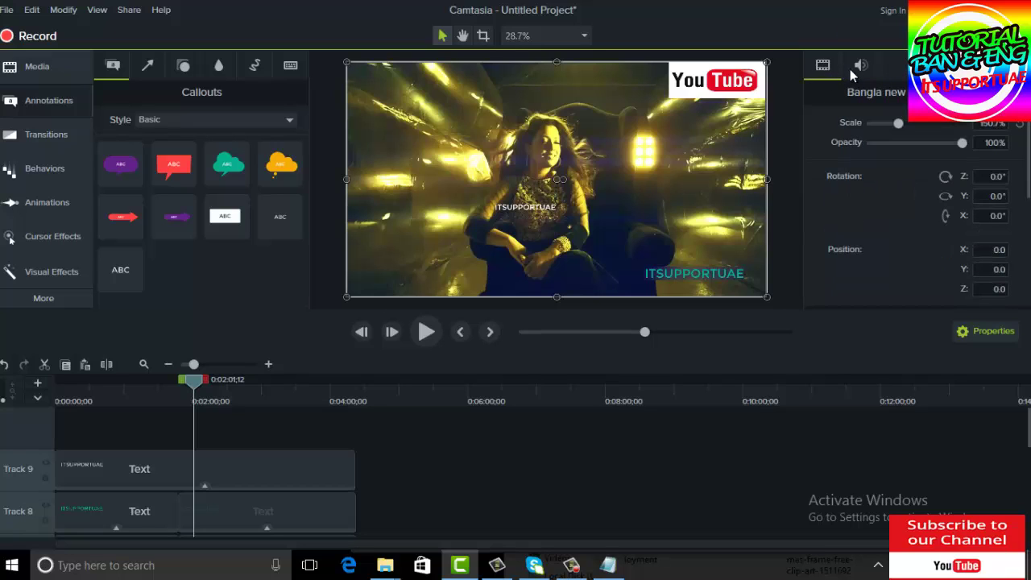
pyautogui.click(860, 67)
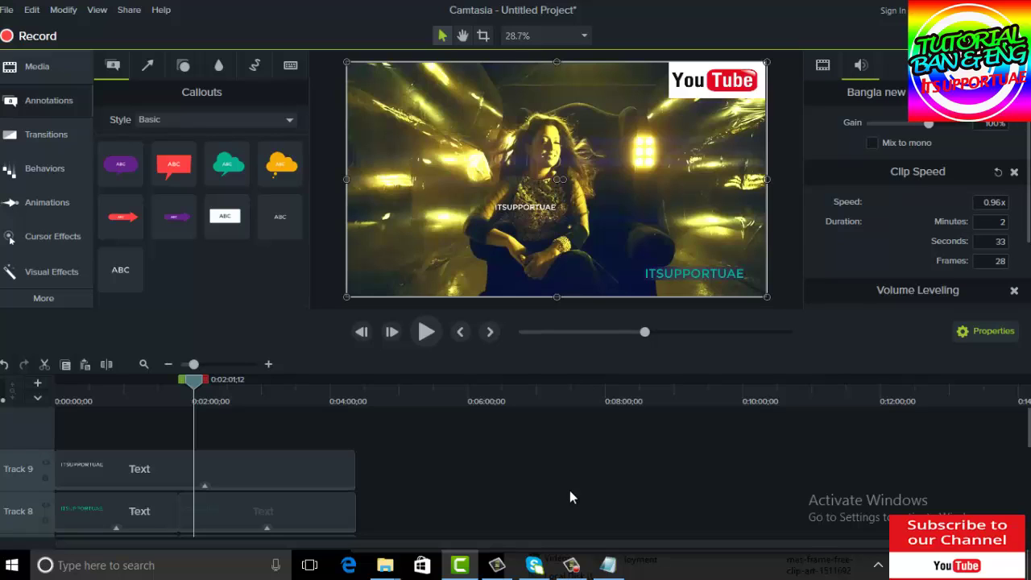
# Switch to Notepad to review the numbered list of changes, and return to Camtasia
pyautogui.click(608, 565)
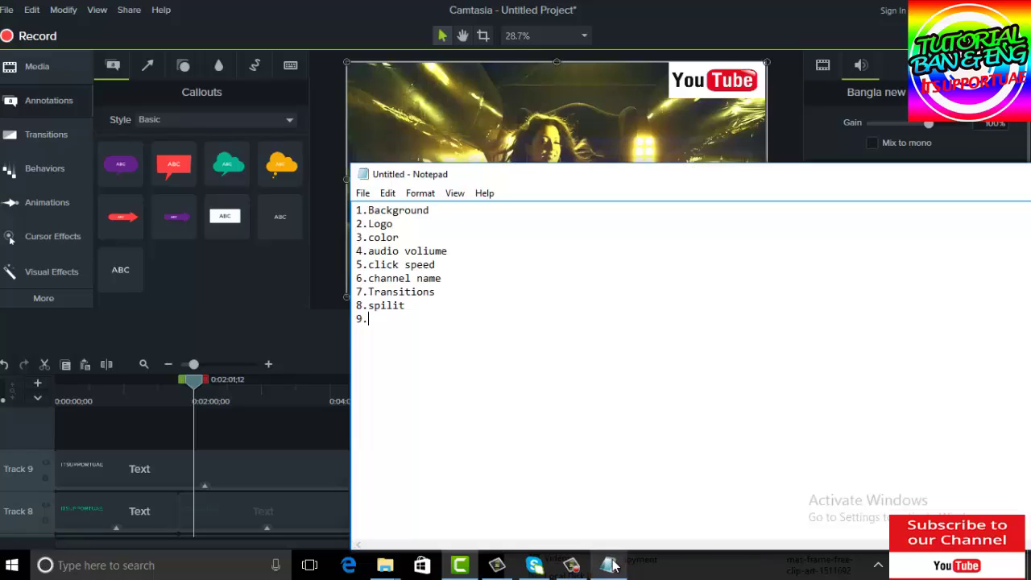
pyautogui.hotkey('ctrl', 'a')
pyautogui.click(410, 332)
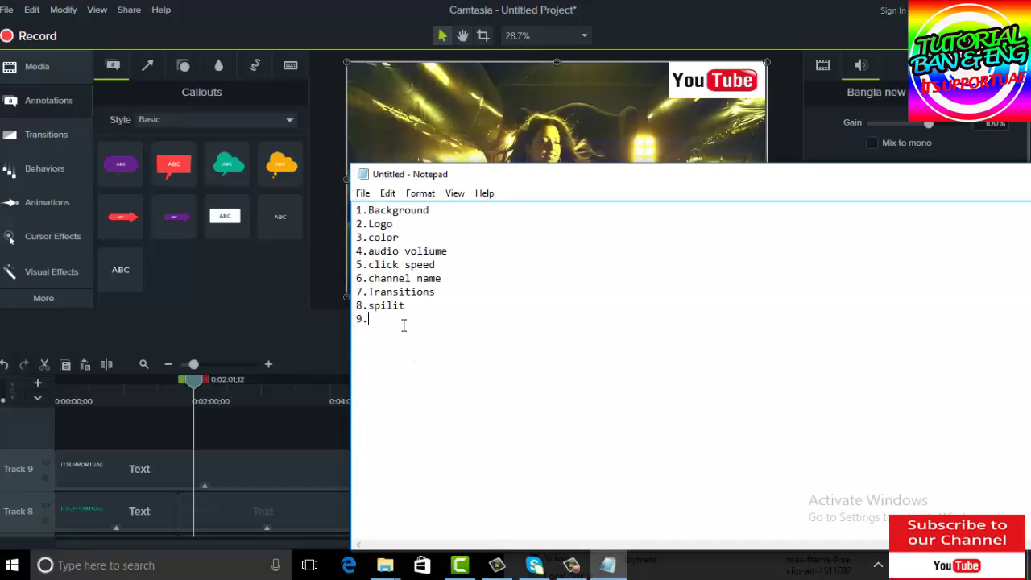
pyautogui.moveTo(369, 173); pyautogui.dragTo(420, 175)
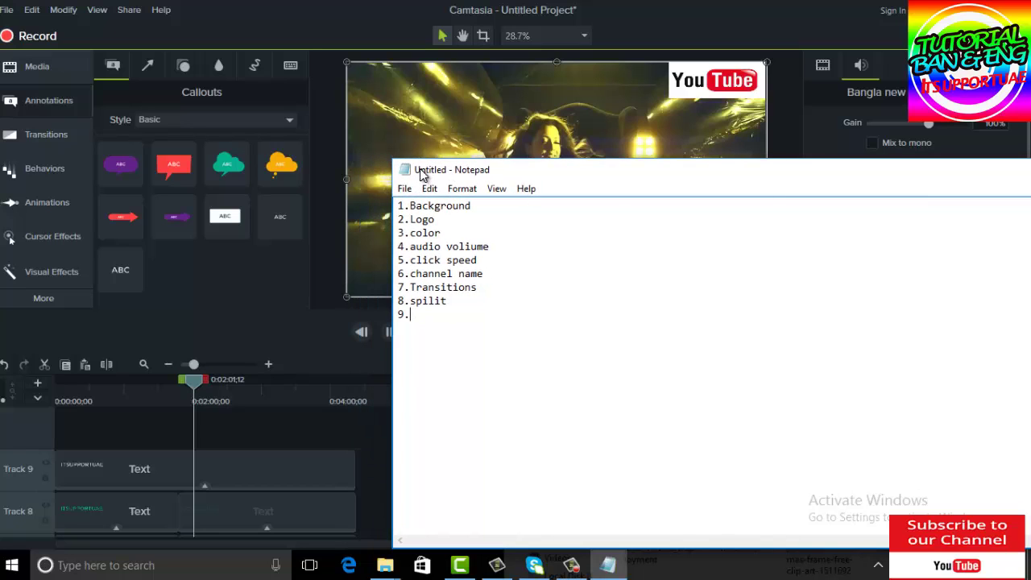
pyautogui.click(357, 230)
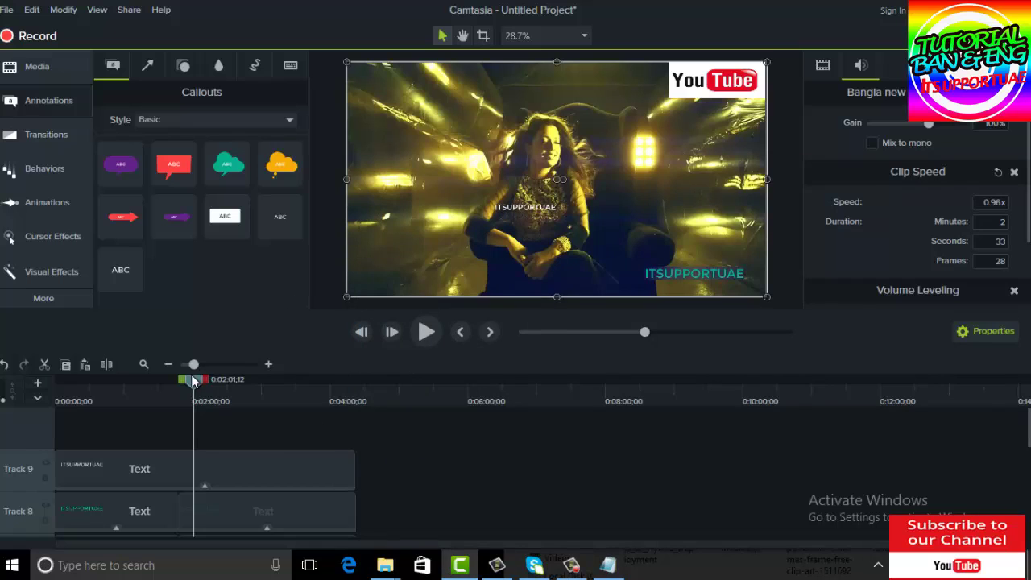
# Scrub through the timeline from start to end to review the edited song video
pyautogui.moveTo(193, 379); pyautogui.dragTo(128, 394)
pyautogui.moveTo(47, 419); pyautogui.dragTo(444, 419)
pyautogui.moveTo(1028, 428)
pyautogui.mouseDown()
pyautogui.moveTo(1028, 488)
pyautogui.moveTo(1028, 419)
pyautogui.mouseUp()
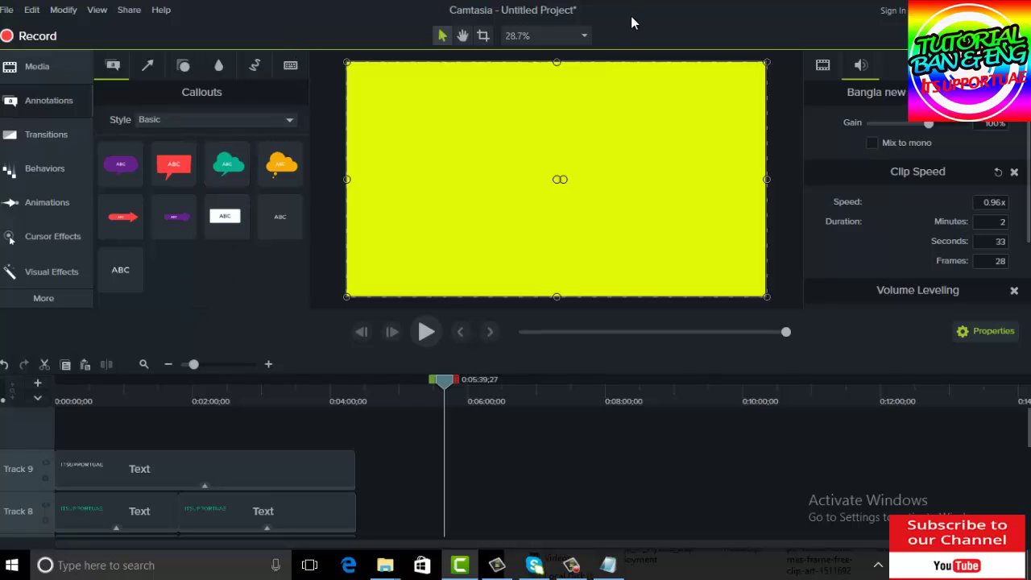
pyautogui.click(536, 332)
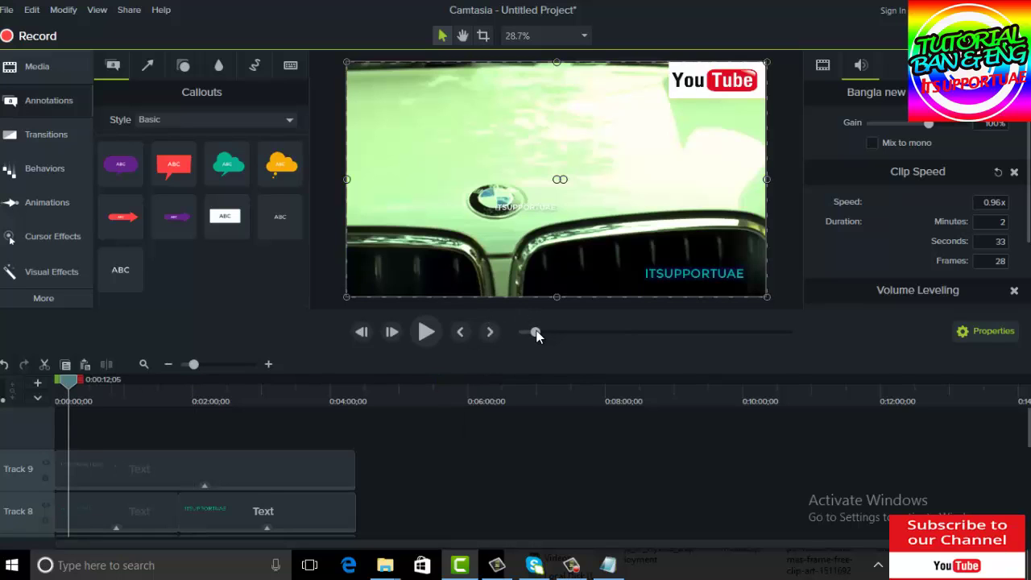
pyautogui.moveTo(542, 332); pyautogui.dragTo(515, 335)
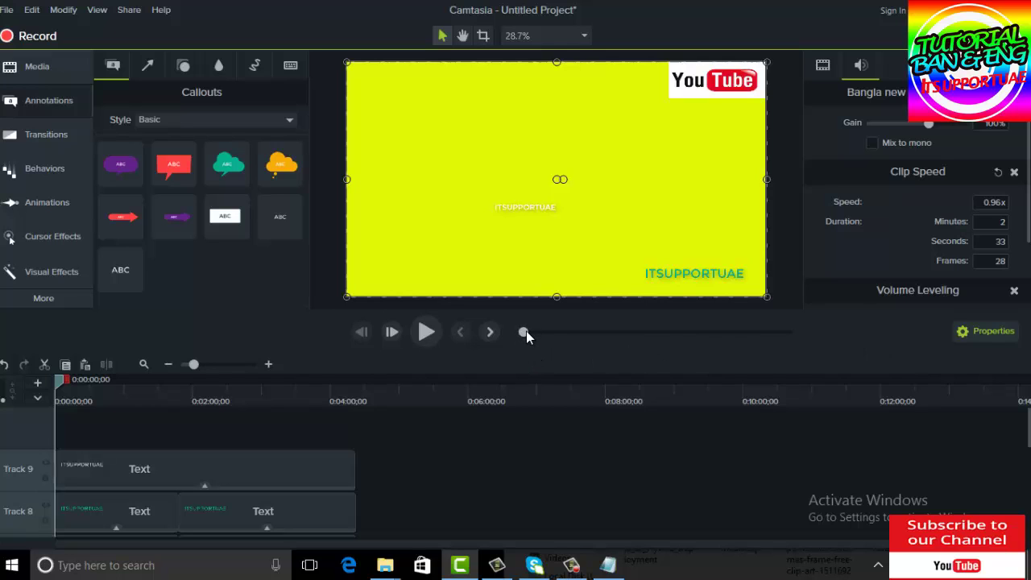
pyautogui.moveTo(524, 331); pyautogui.dragTo(666, 329)
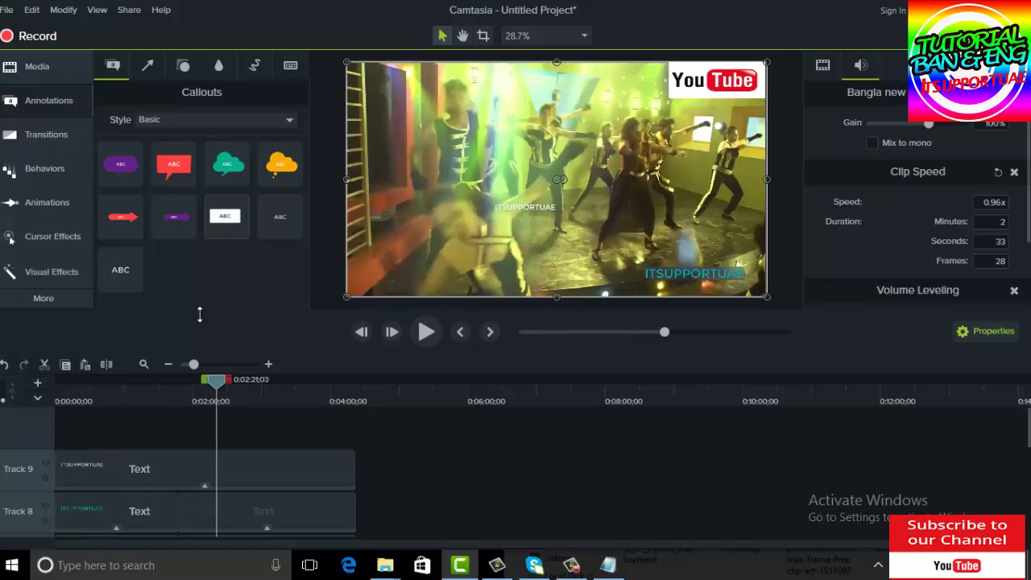
# Start producing the project to a local file with the "MP4 only (up to 720p)" preset
pyautogui.click(122, 12)
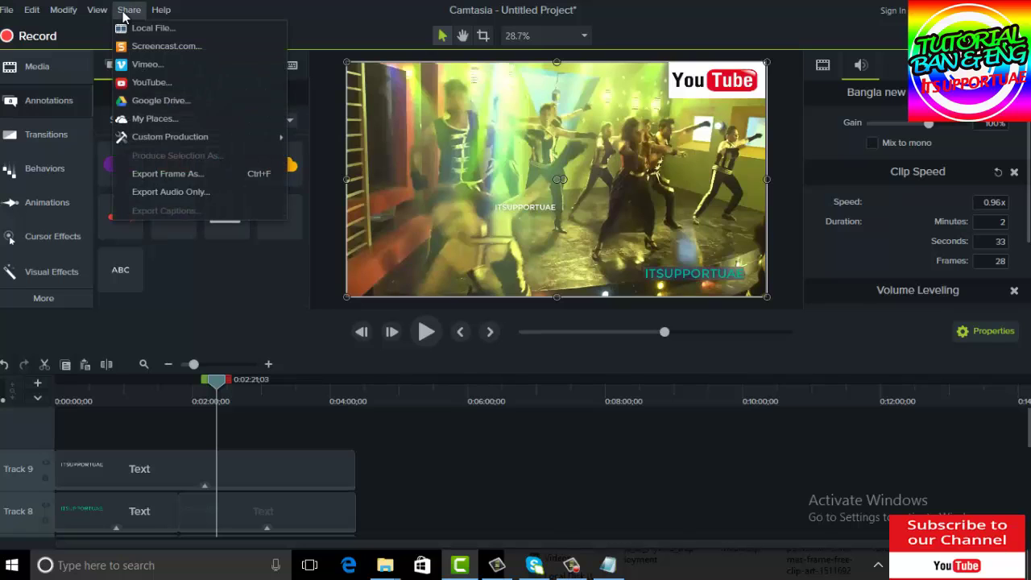
pyautogui.click(133, 31)
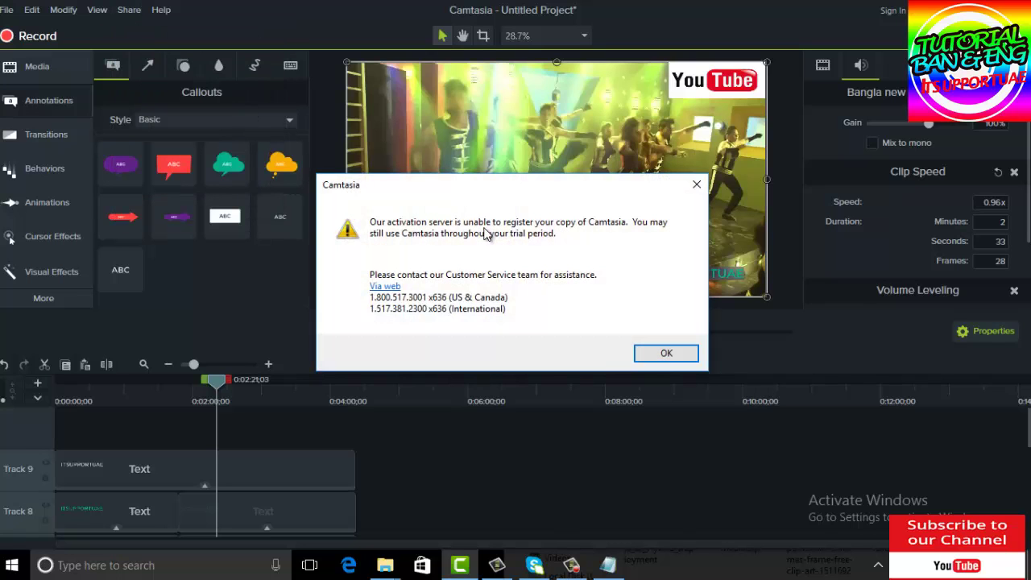
pyautogui.click(681, 358)
pyautogui.click(493, 153)
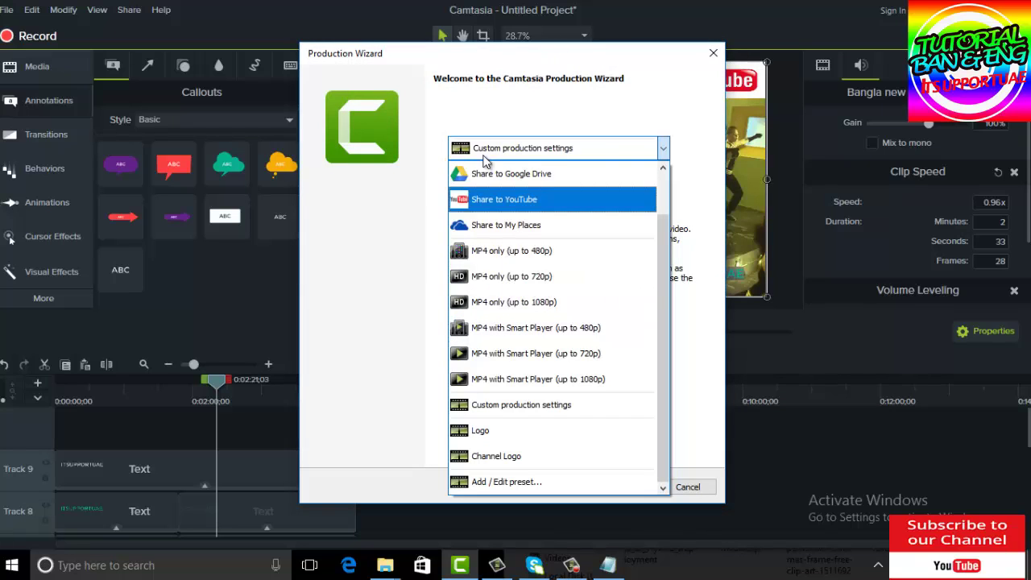
pyautogui.click(488, 286)
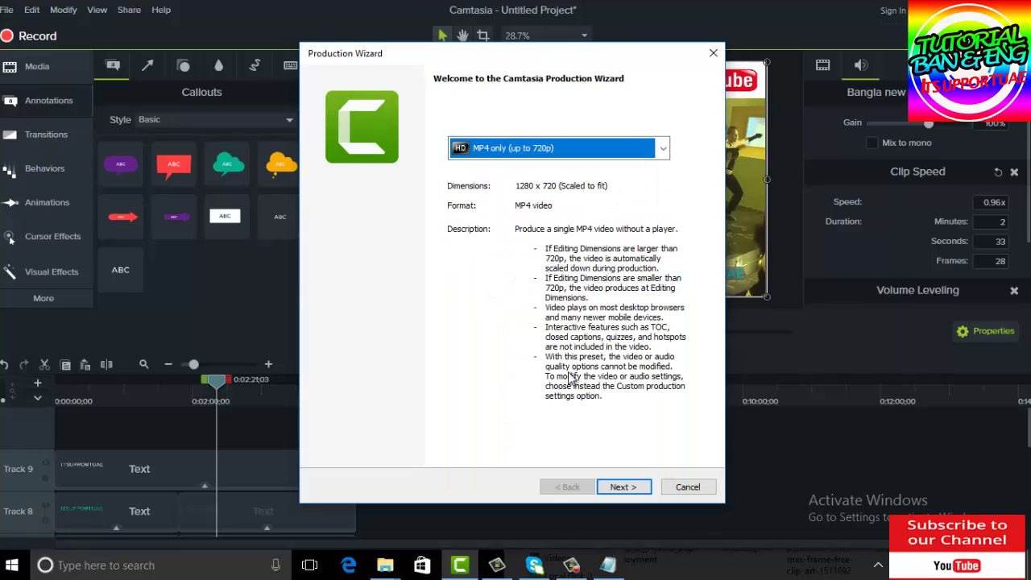
pyautogui.click(619, 486)
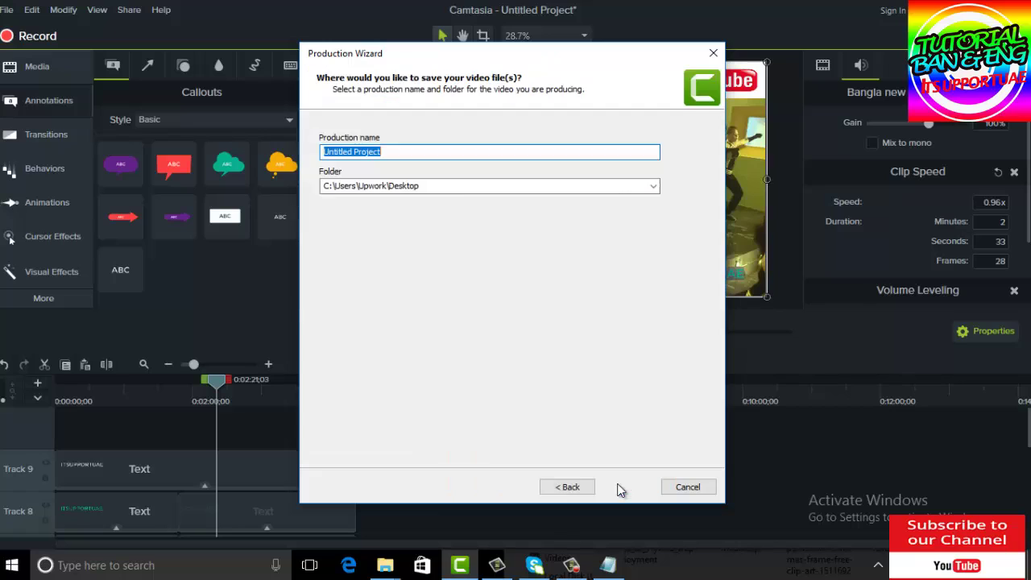
# Name the production DDDDD and start rendering the video
pyautogui.click(386, 151)
pyautogui.moveTo(386, 150); pyautogui.dragTo(233, 146)
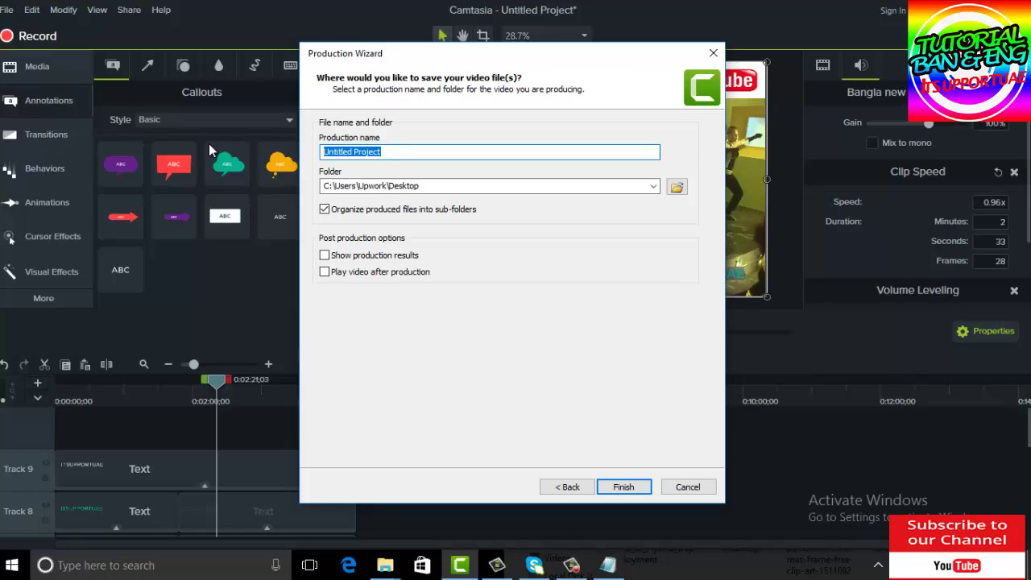
pyautogui.write('DDDDD')
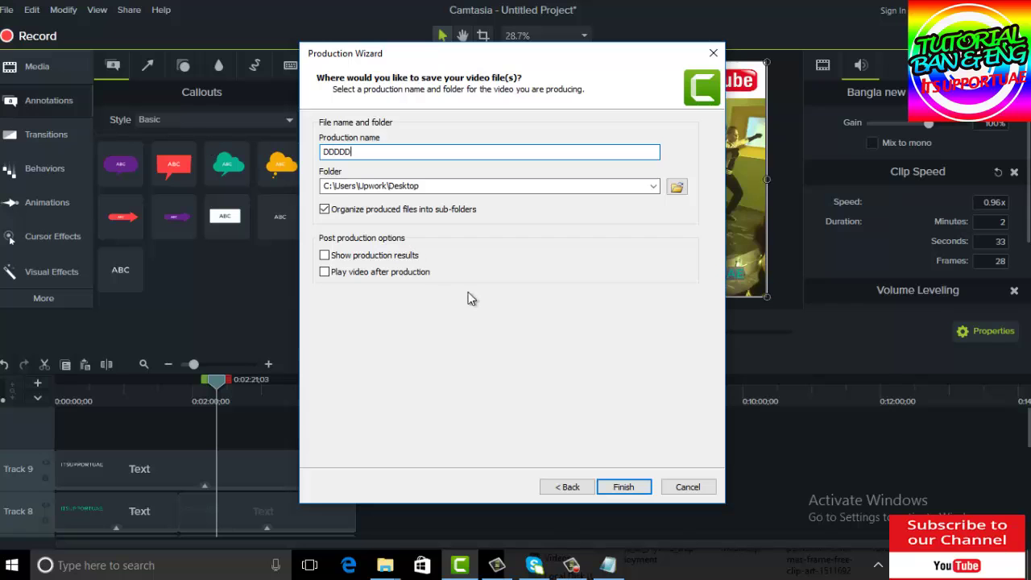
pyautogui.click(637, 486)
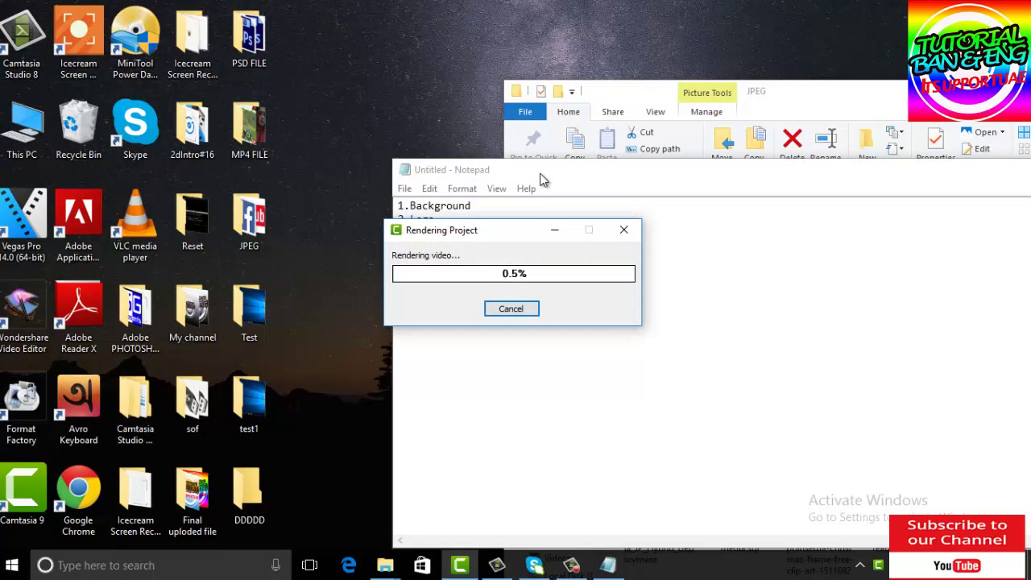
# Clear the Notepad and JPEG folder windows off the desktop while the project renders
pyautogui.moveTo(535, 175); pyautogui.dragTo(205, 131)
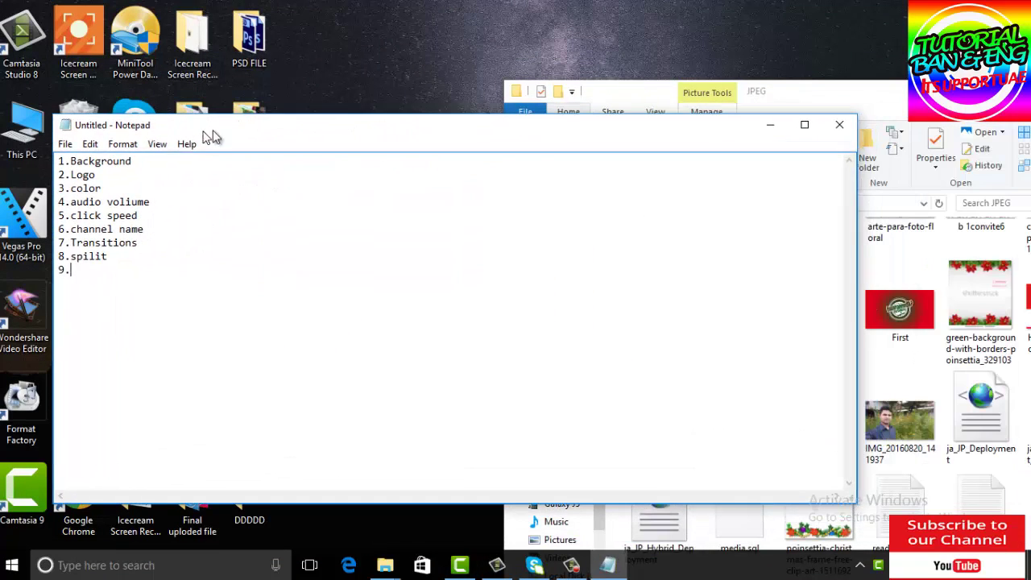
pyautogui.click(783, 124)
pyautogui.moveTo(796, 96); pyautogui.dragTo(596, 112)
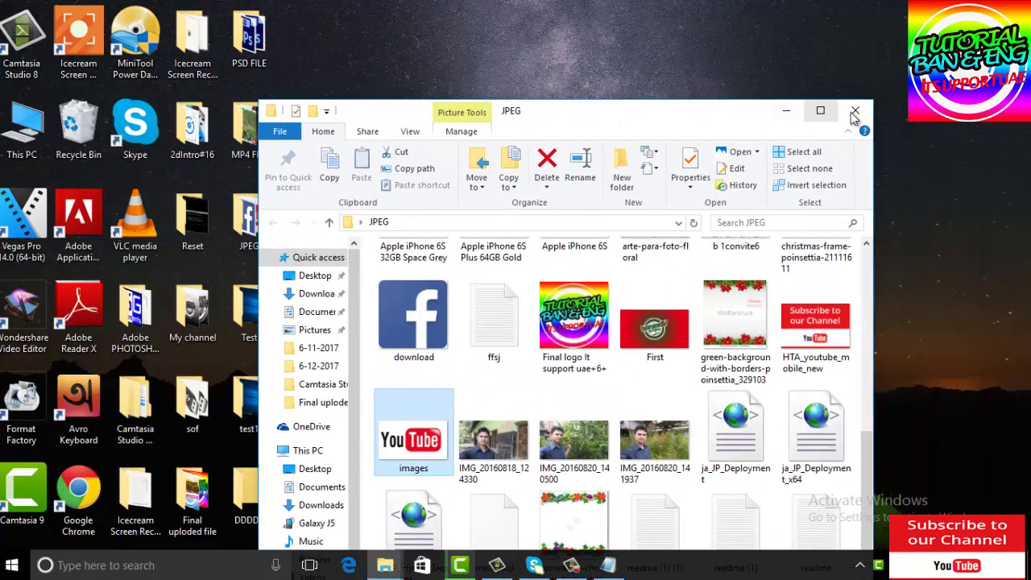
pyautogui.click(816, 108)
pyautogui.rightClick(771, 93)
pyautogui.click(812, 137)
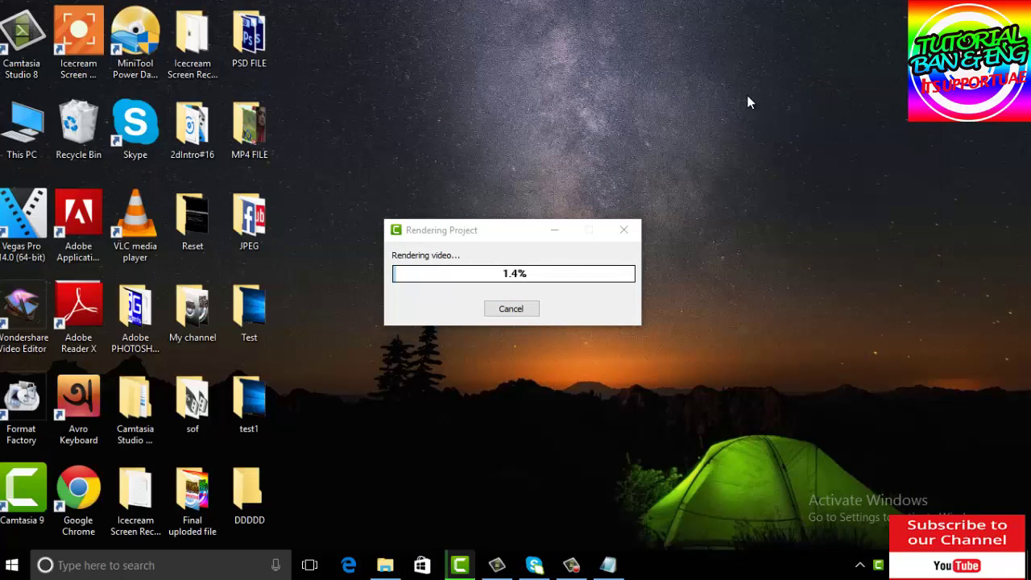
pyautogui.rightClick(746, 95)
pyautogui.click(779, 139)
pyautogui.rightClick(721, 96)
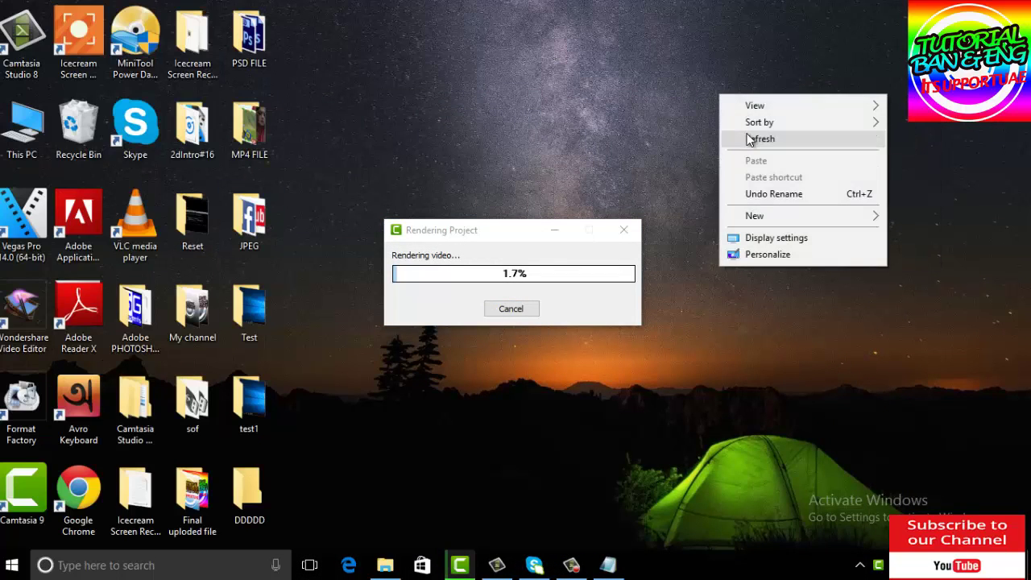
pyautogui.click(744, 138)
pyautogui.rightClick(702, 83)
pyautogui.click(744, 133)
pyautogui.rightClick(684, 82)
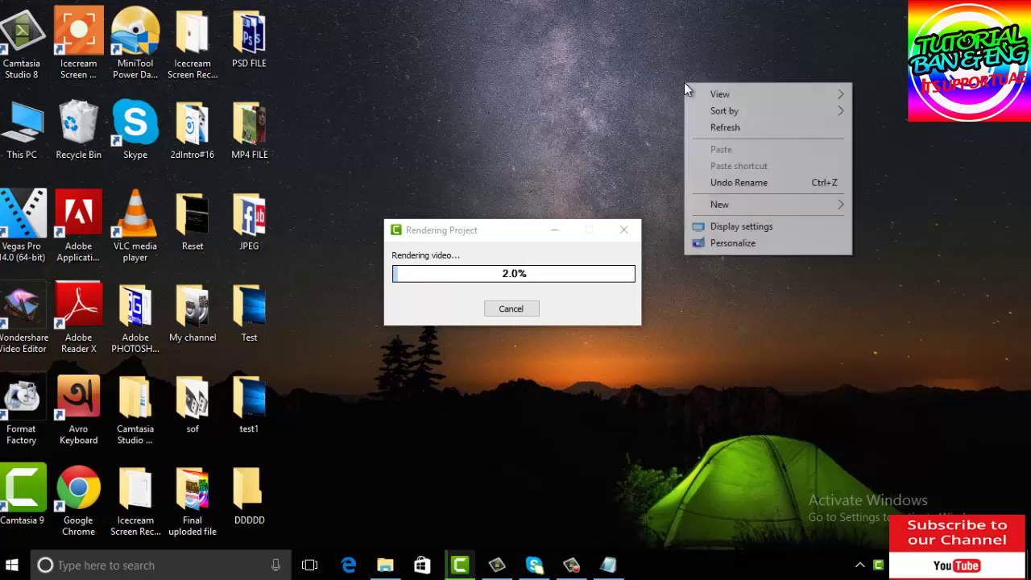
pyautogui.click(723, 130)
pyautogui.rightClick(694, 105)
pyautogui.click(725, 149)
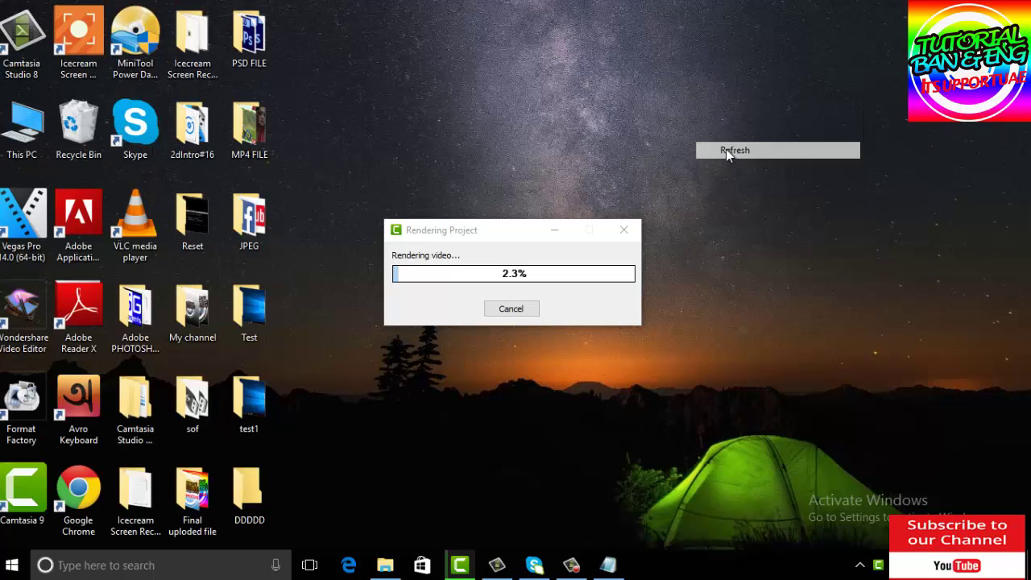
pyautogui.rightClick(644, 87)
pyautogui.click(683, 138)
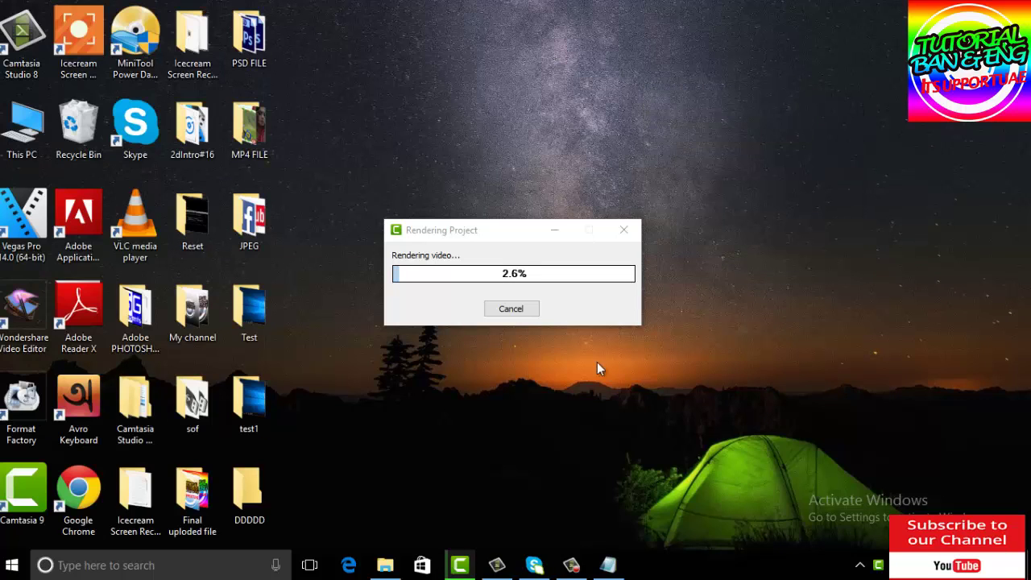
pyautogui.click(571, 565)
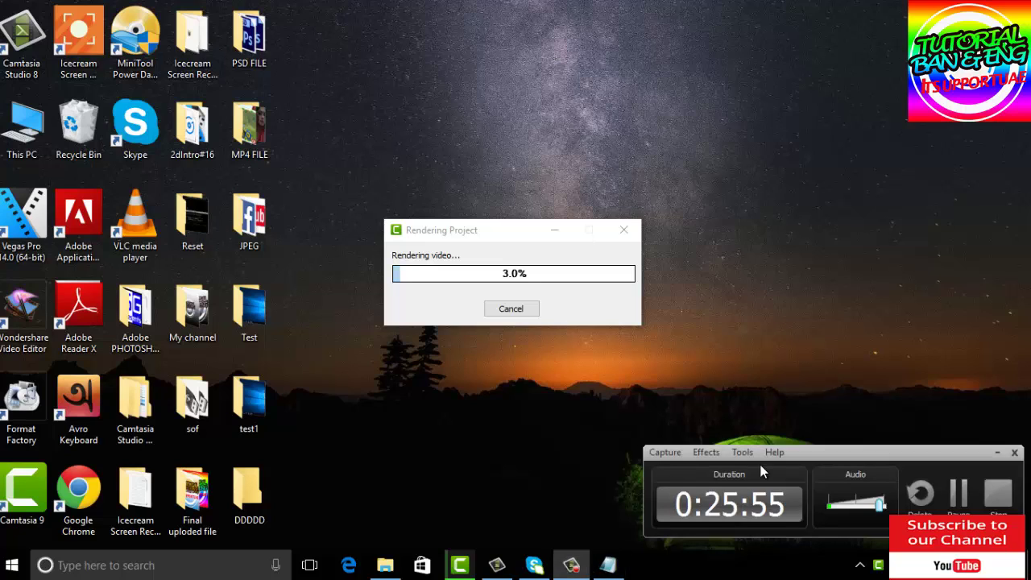